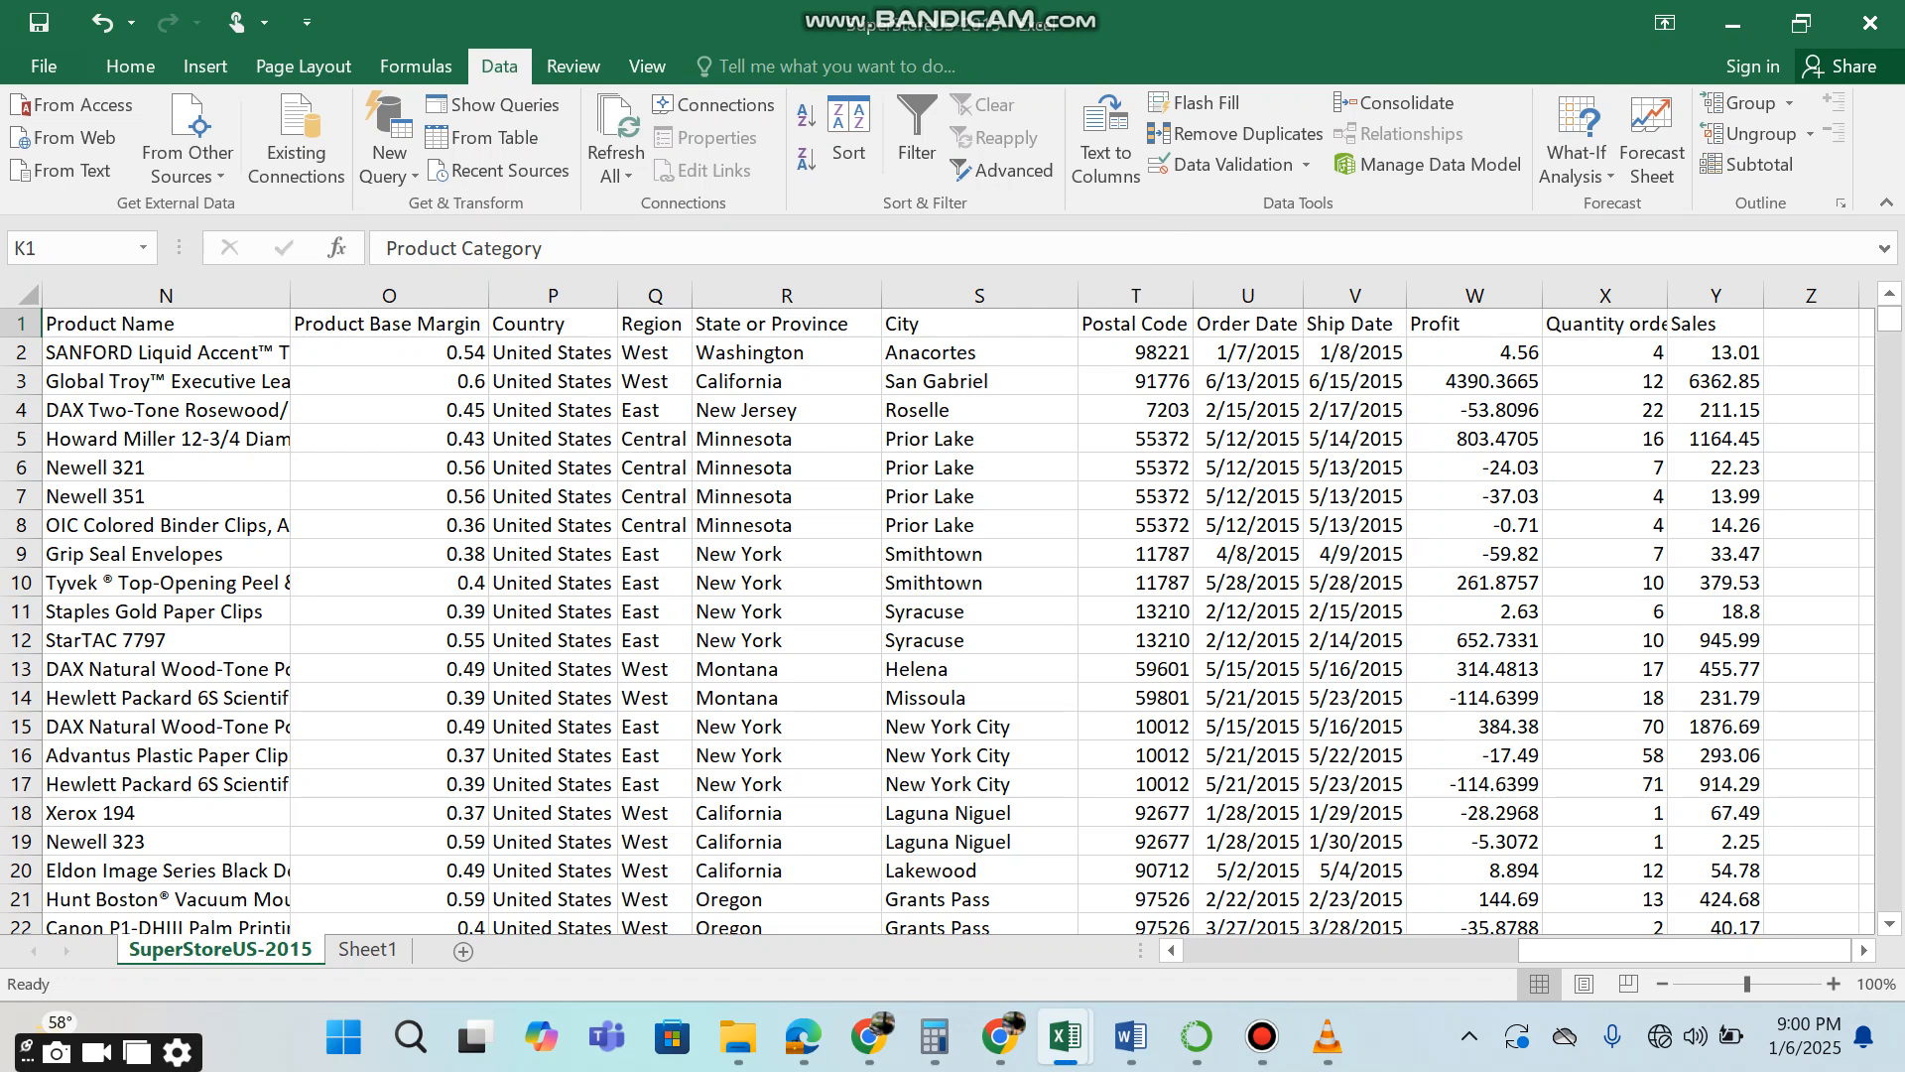
# Examine the SuperStoreUS-2015 data from first to last row and across its columns, including Region and Product Sub-Category.
pyautogui.hscroll(-6, 952, 615)
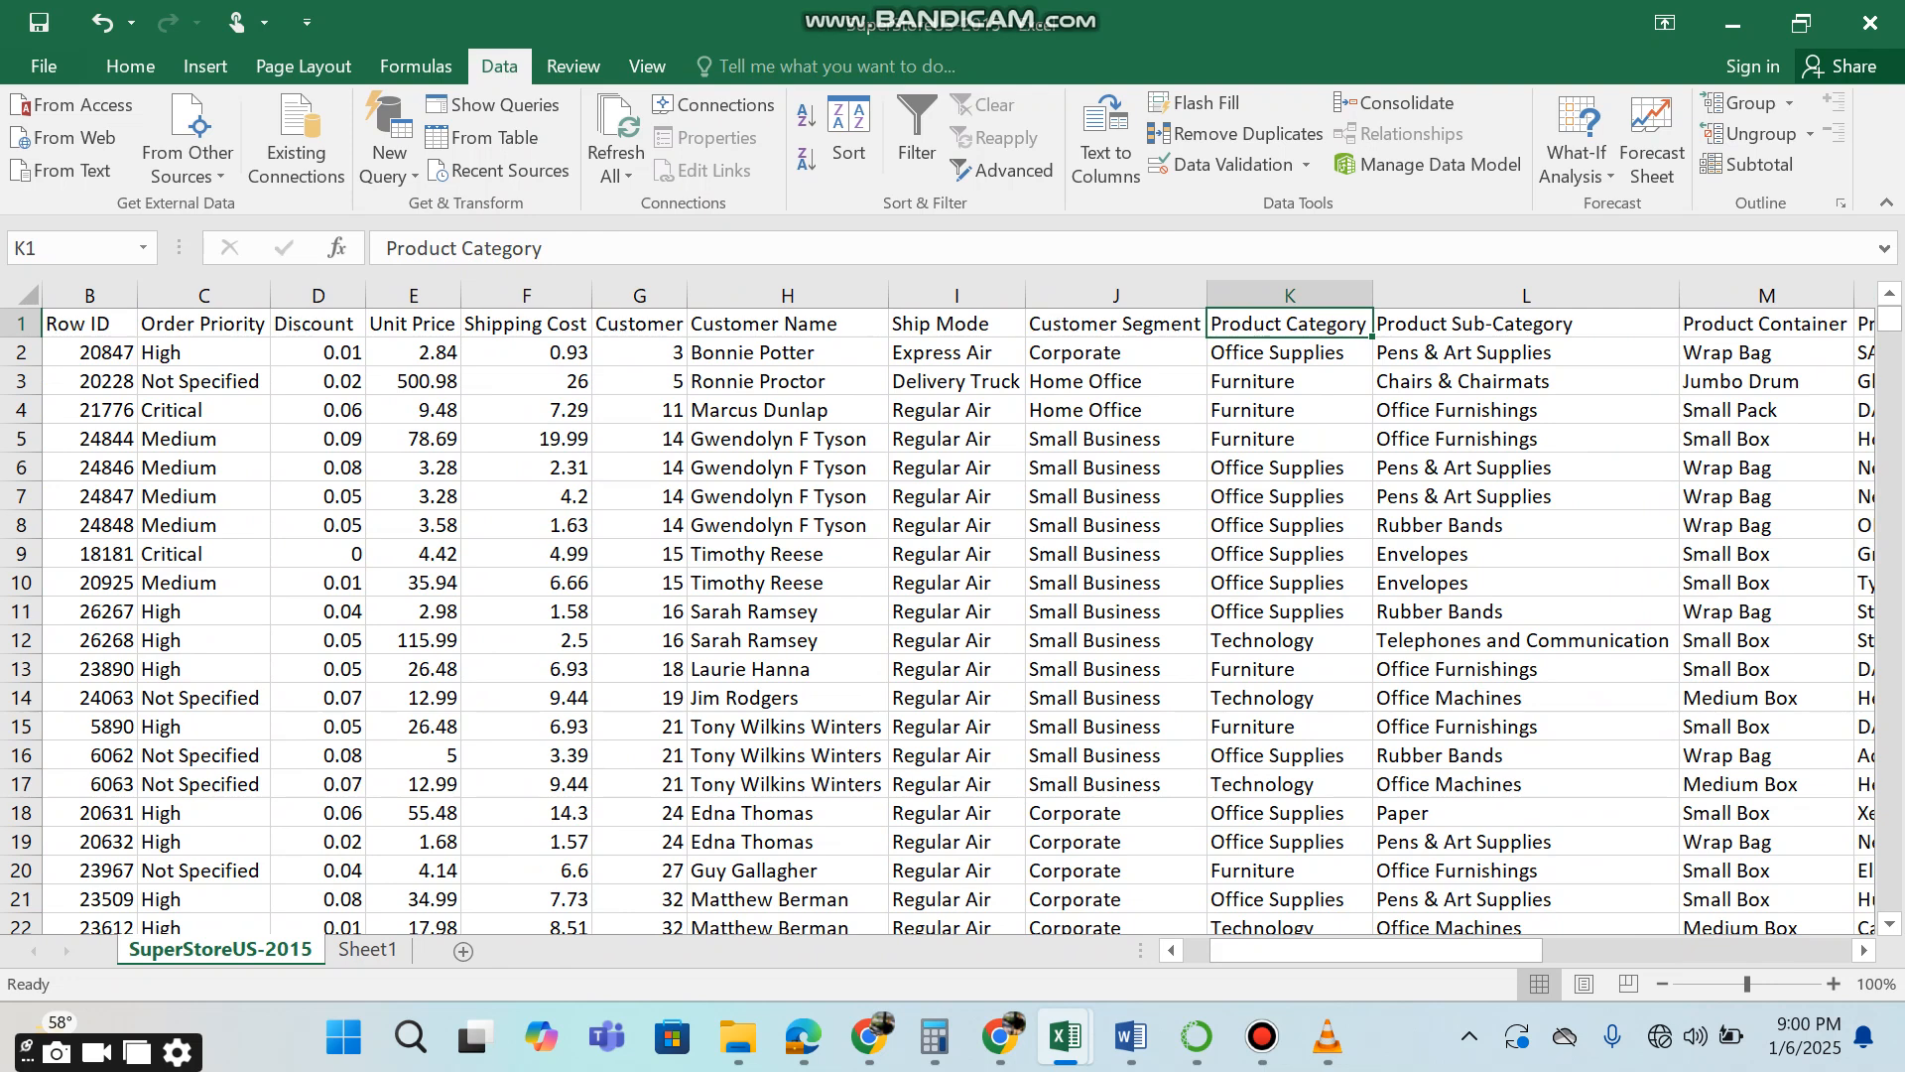
pyautogui.scroll(-1, 952, 615)
pyautogui.scroll(1, 952, 615)
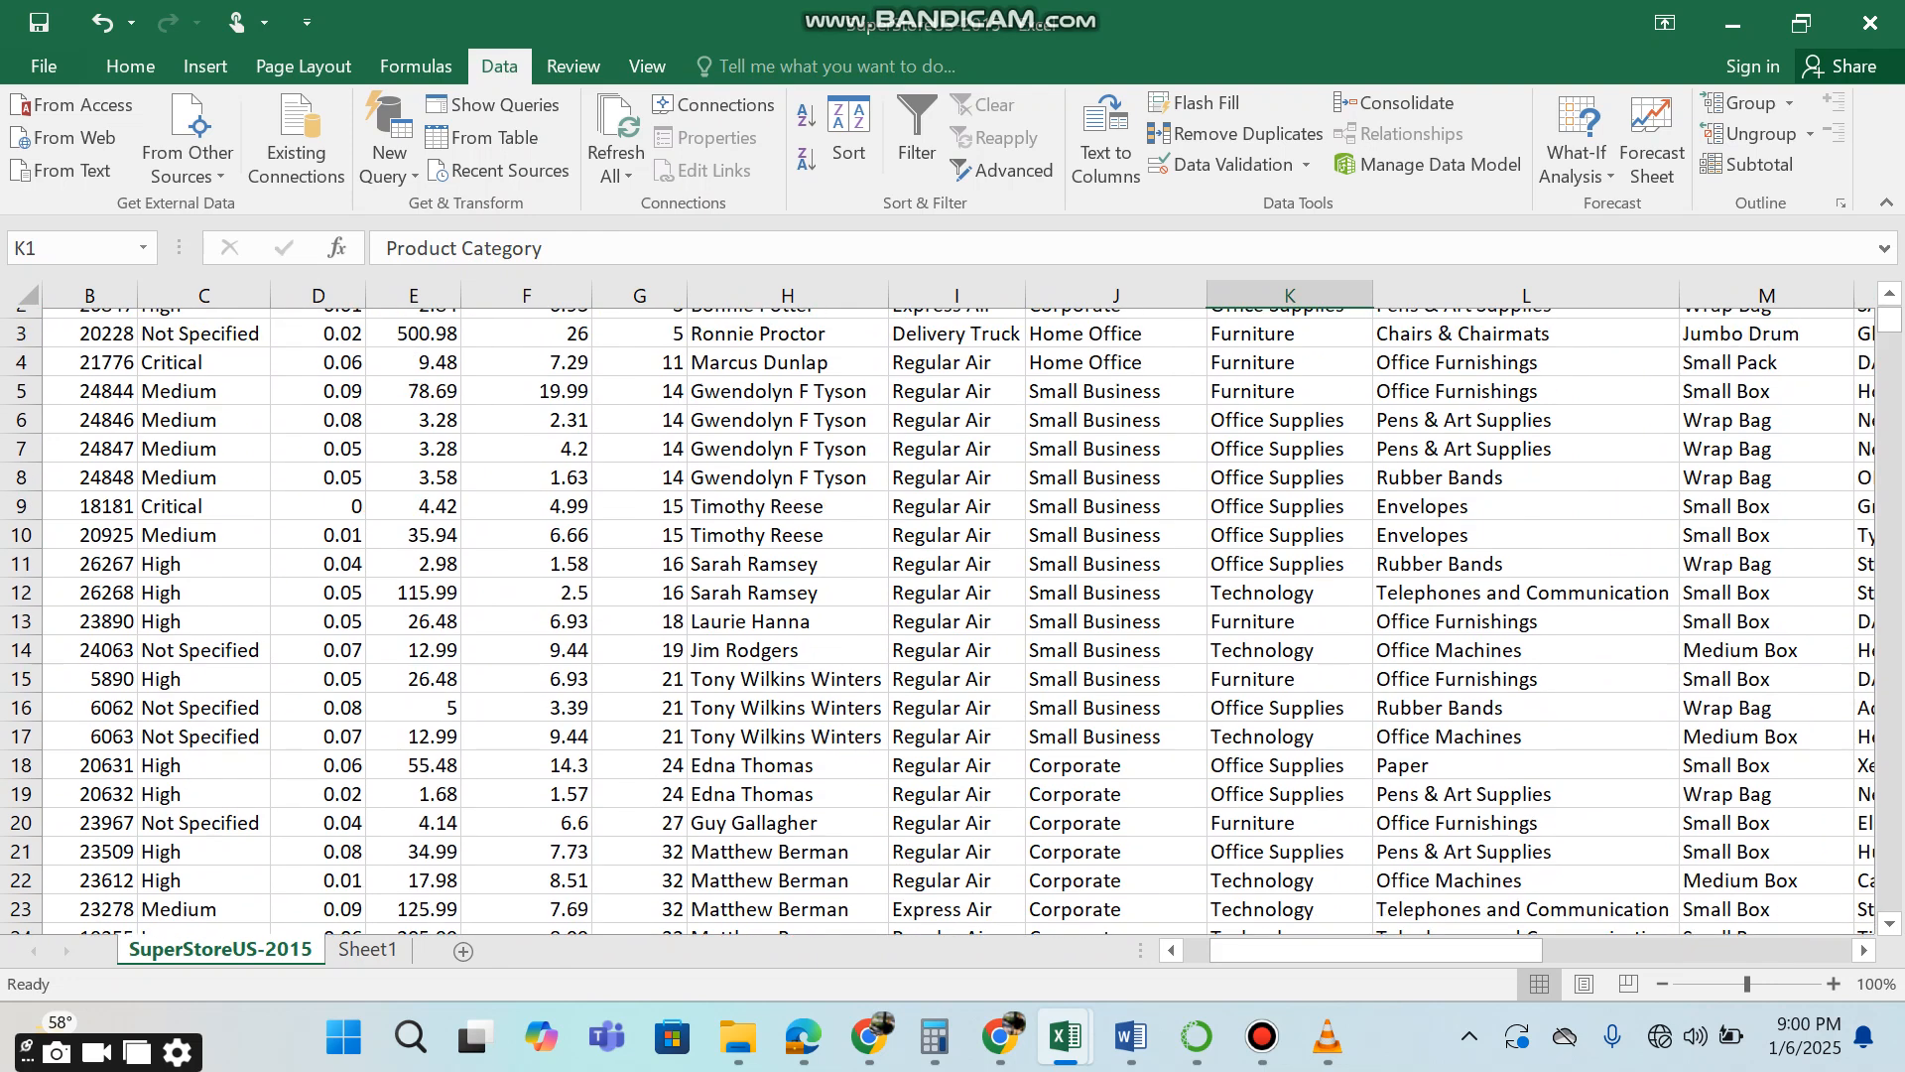
pyautogui.click(89, 352)
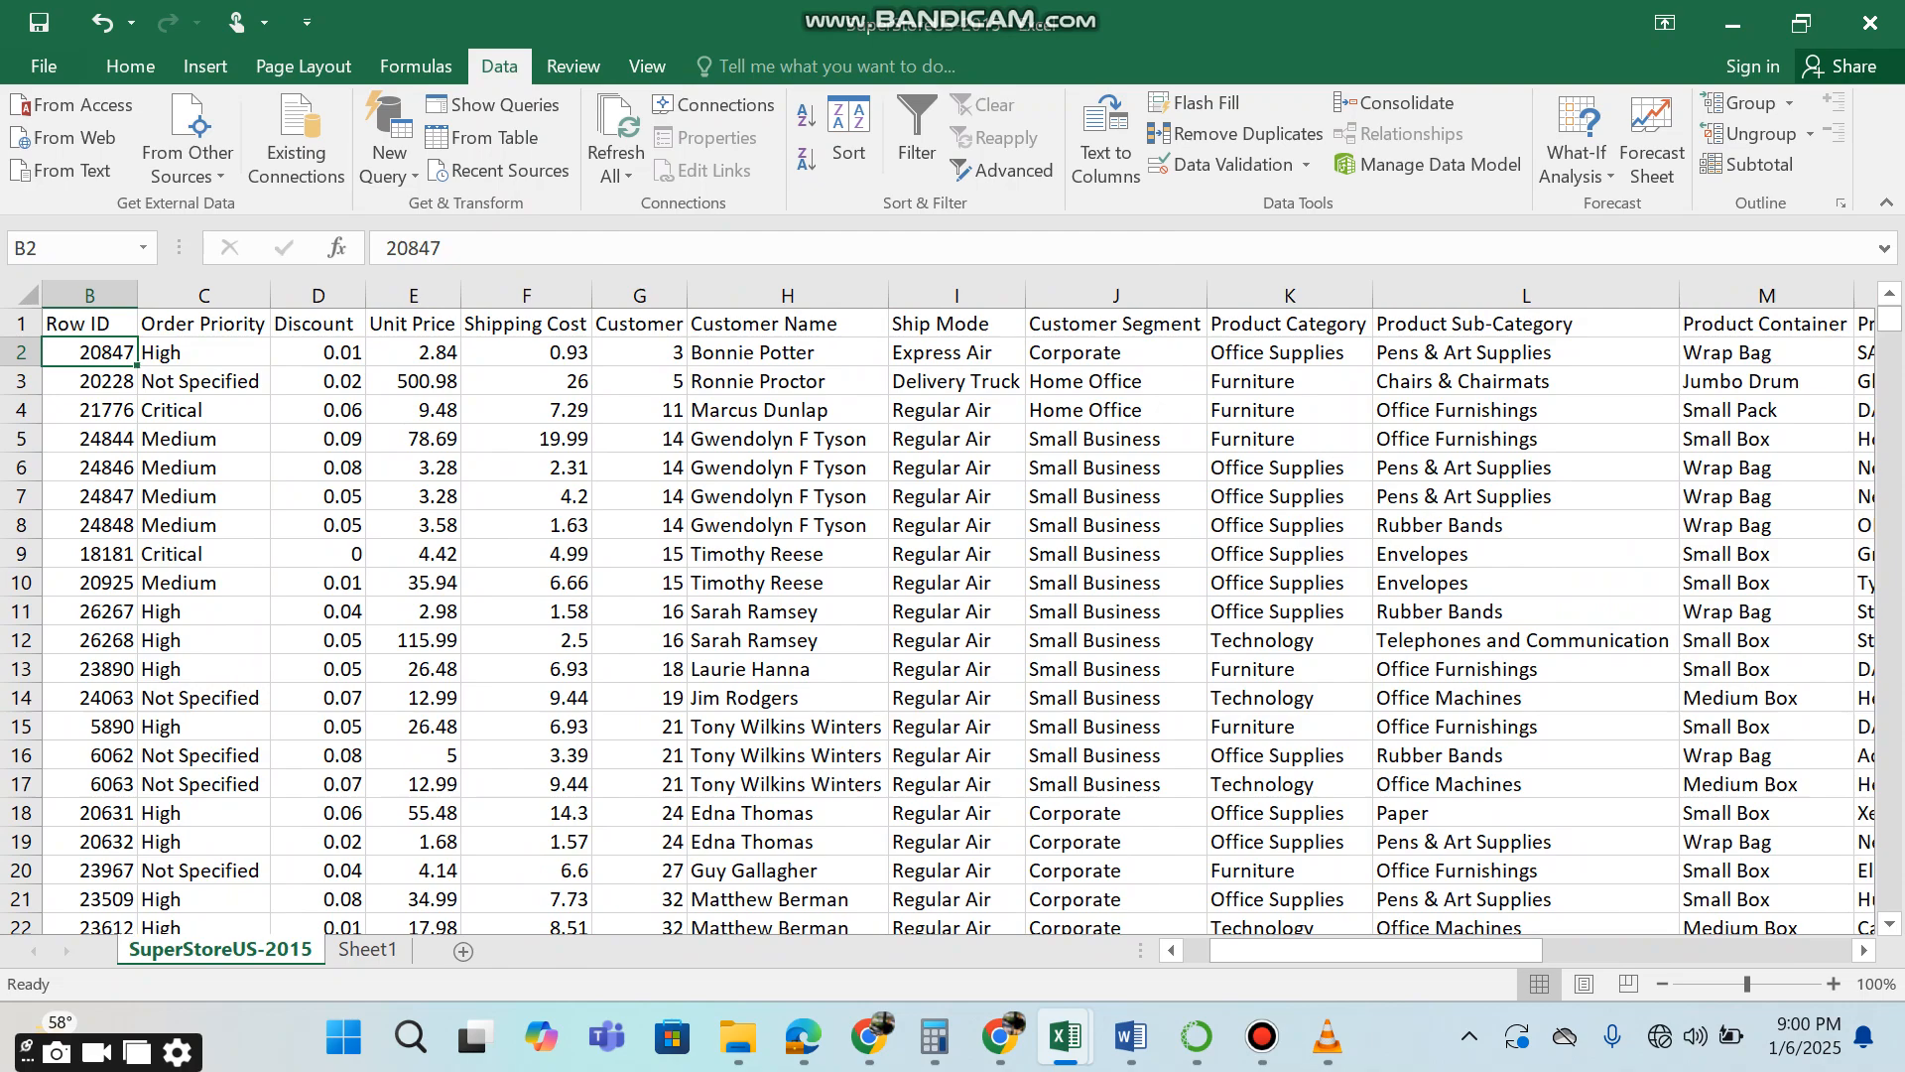
pyautogui.hotkey('ctrl', 'Down')
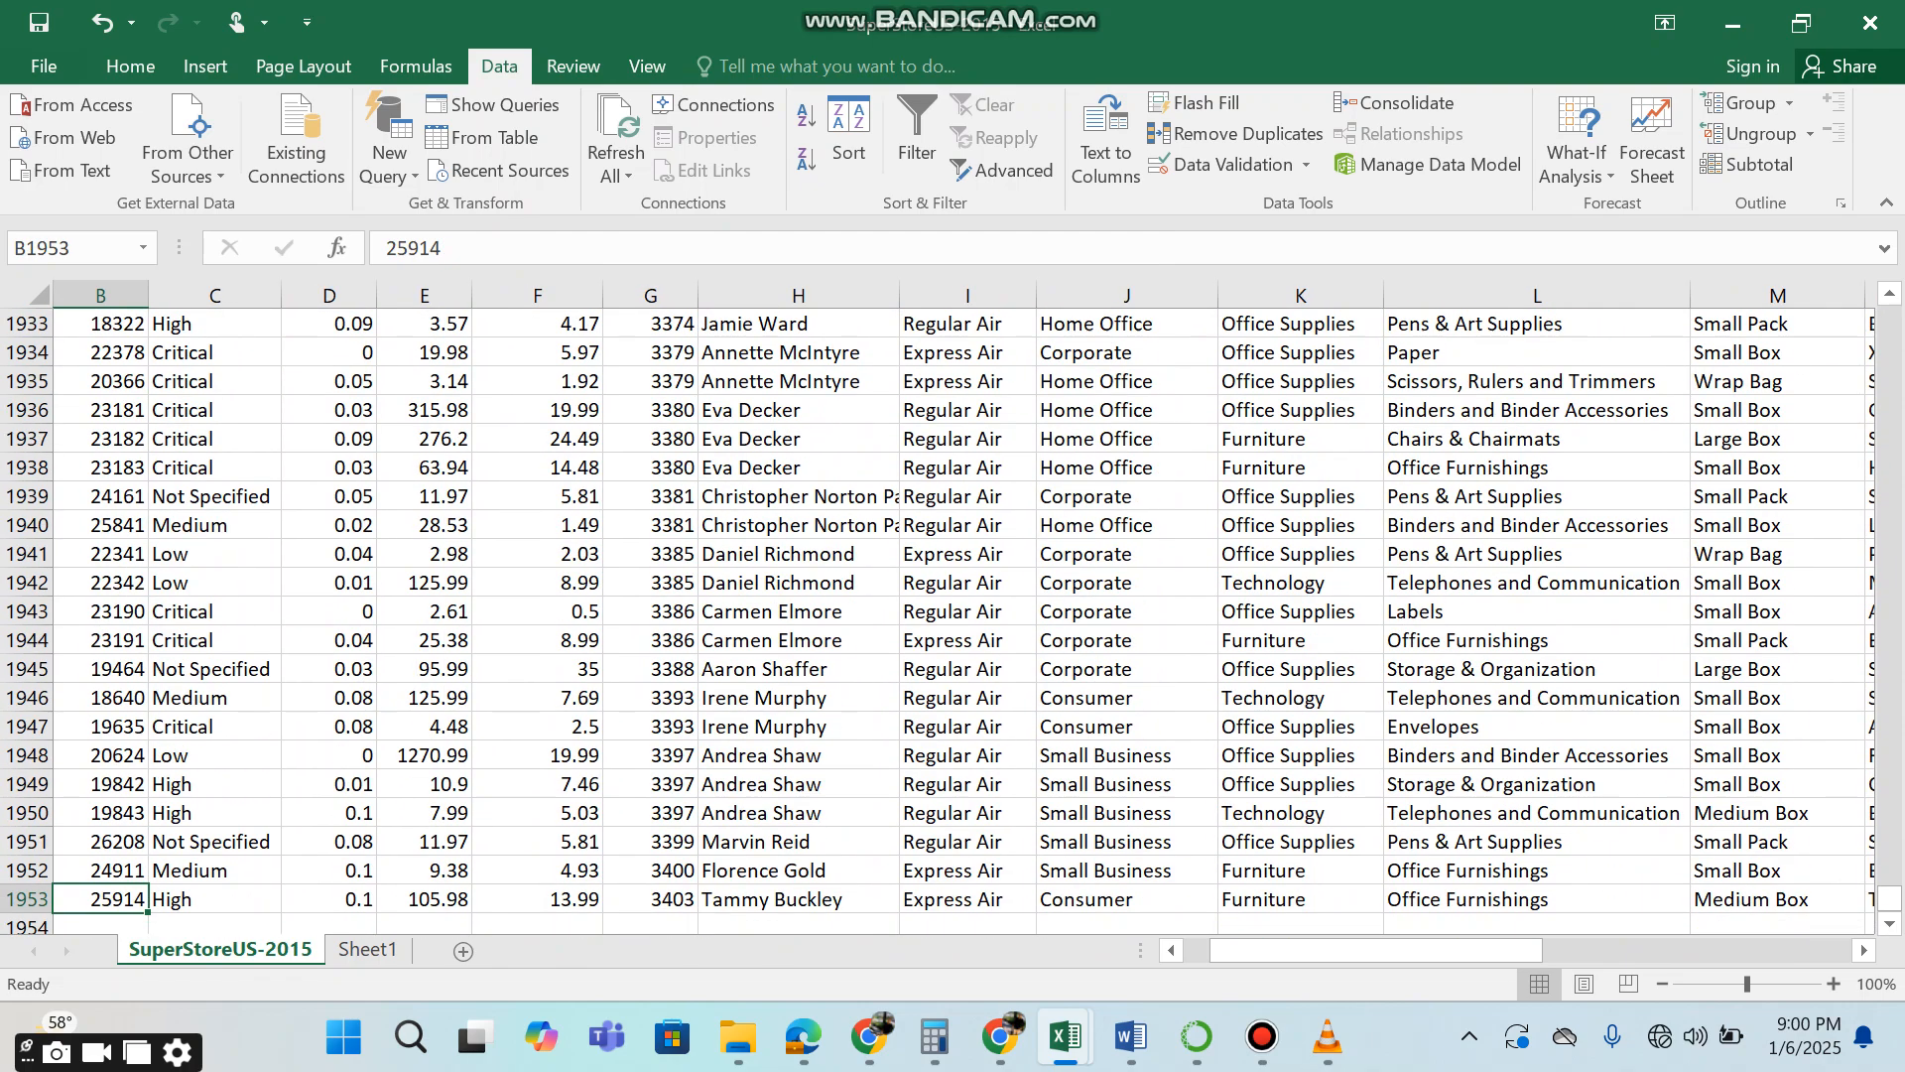
pyautogui.press('Right')
pyautogui.press('Right')
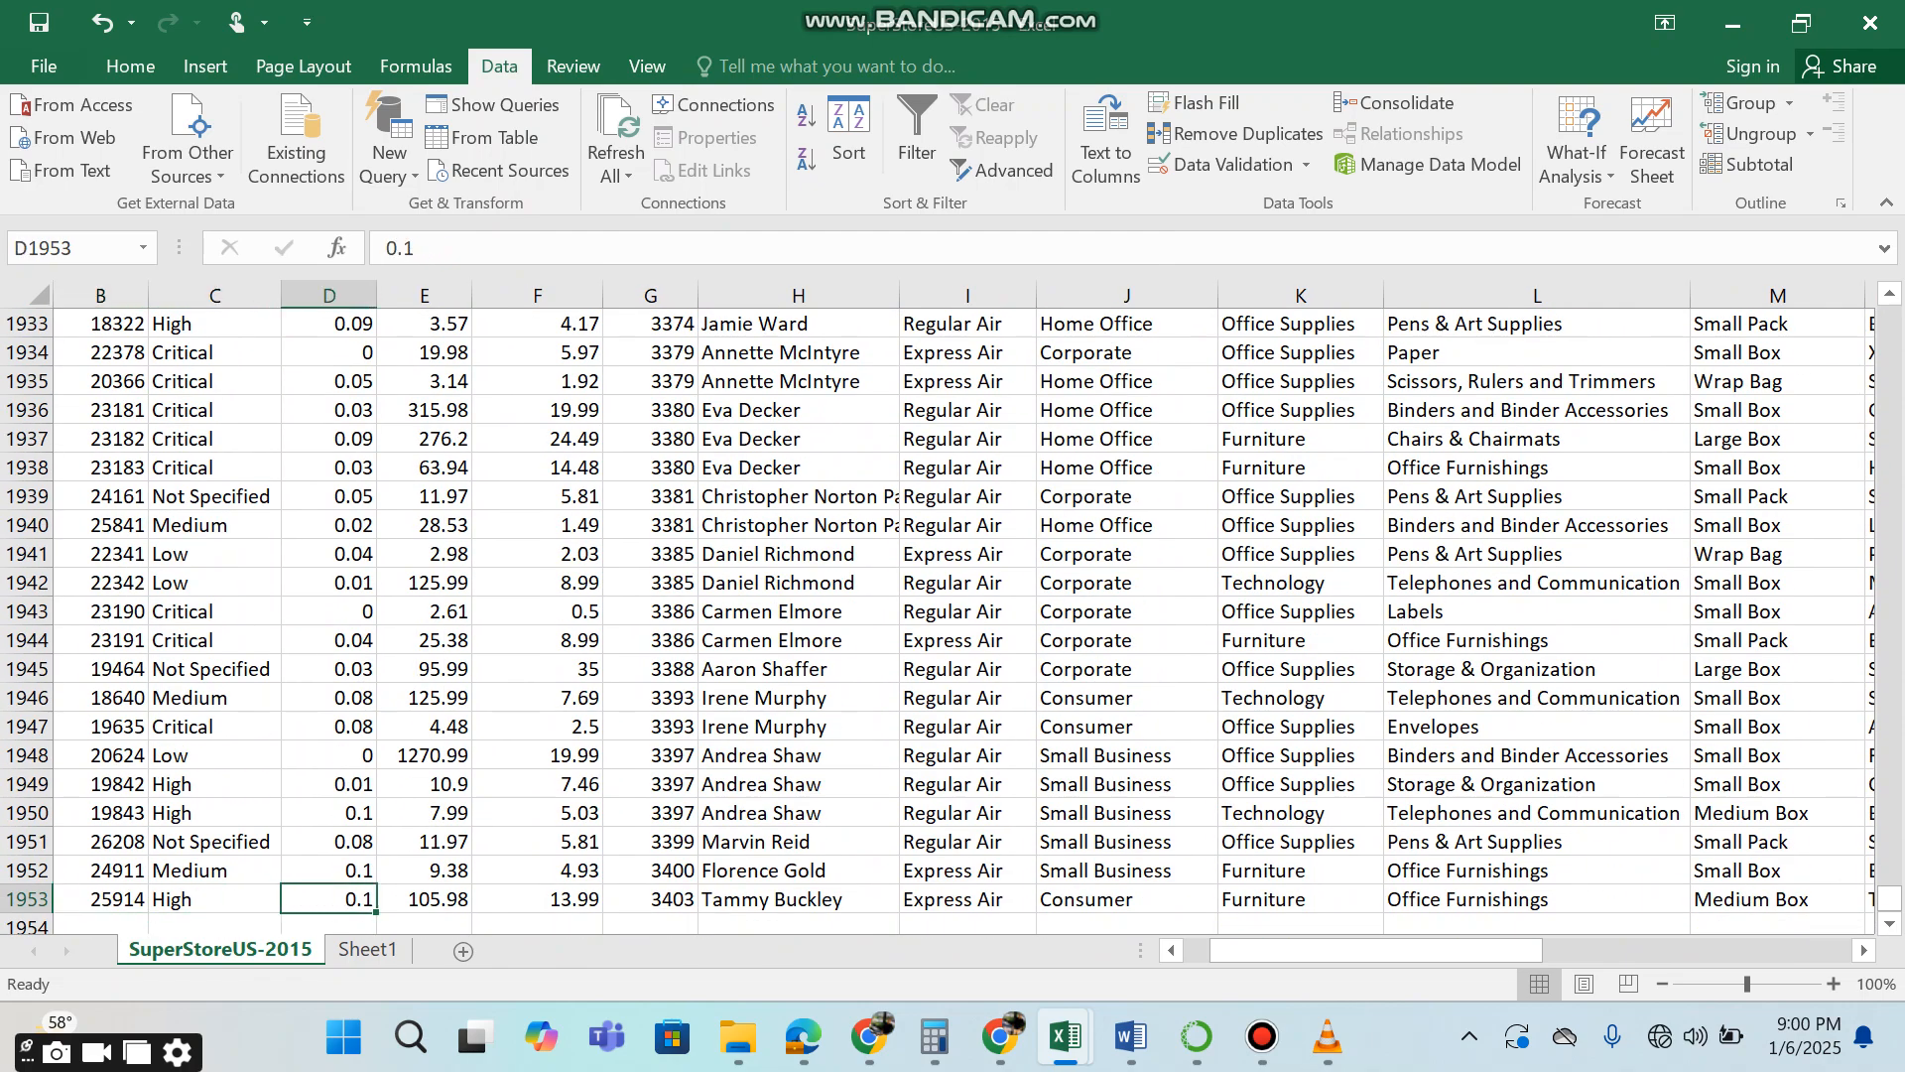
pyautogui.hotkey('ctrl', 'Up')
pyautogui.press('Right')
pyautogui.press('Right')
pyautogui.press('Right')
pyautogui.press('Right')
pyautogui.press('Right')
pyautogui.press('Right')
pyautogui.press('Right')
pyautogui.press('Right')
pyautogui.press('Right')
pyautogui.press('Right')
pyautogui.press('Right')
pyautogui.press('Right')
pyautogui.press('Right')
pyautogui.press('Right')
pyautogui.press('Right')
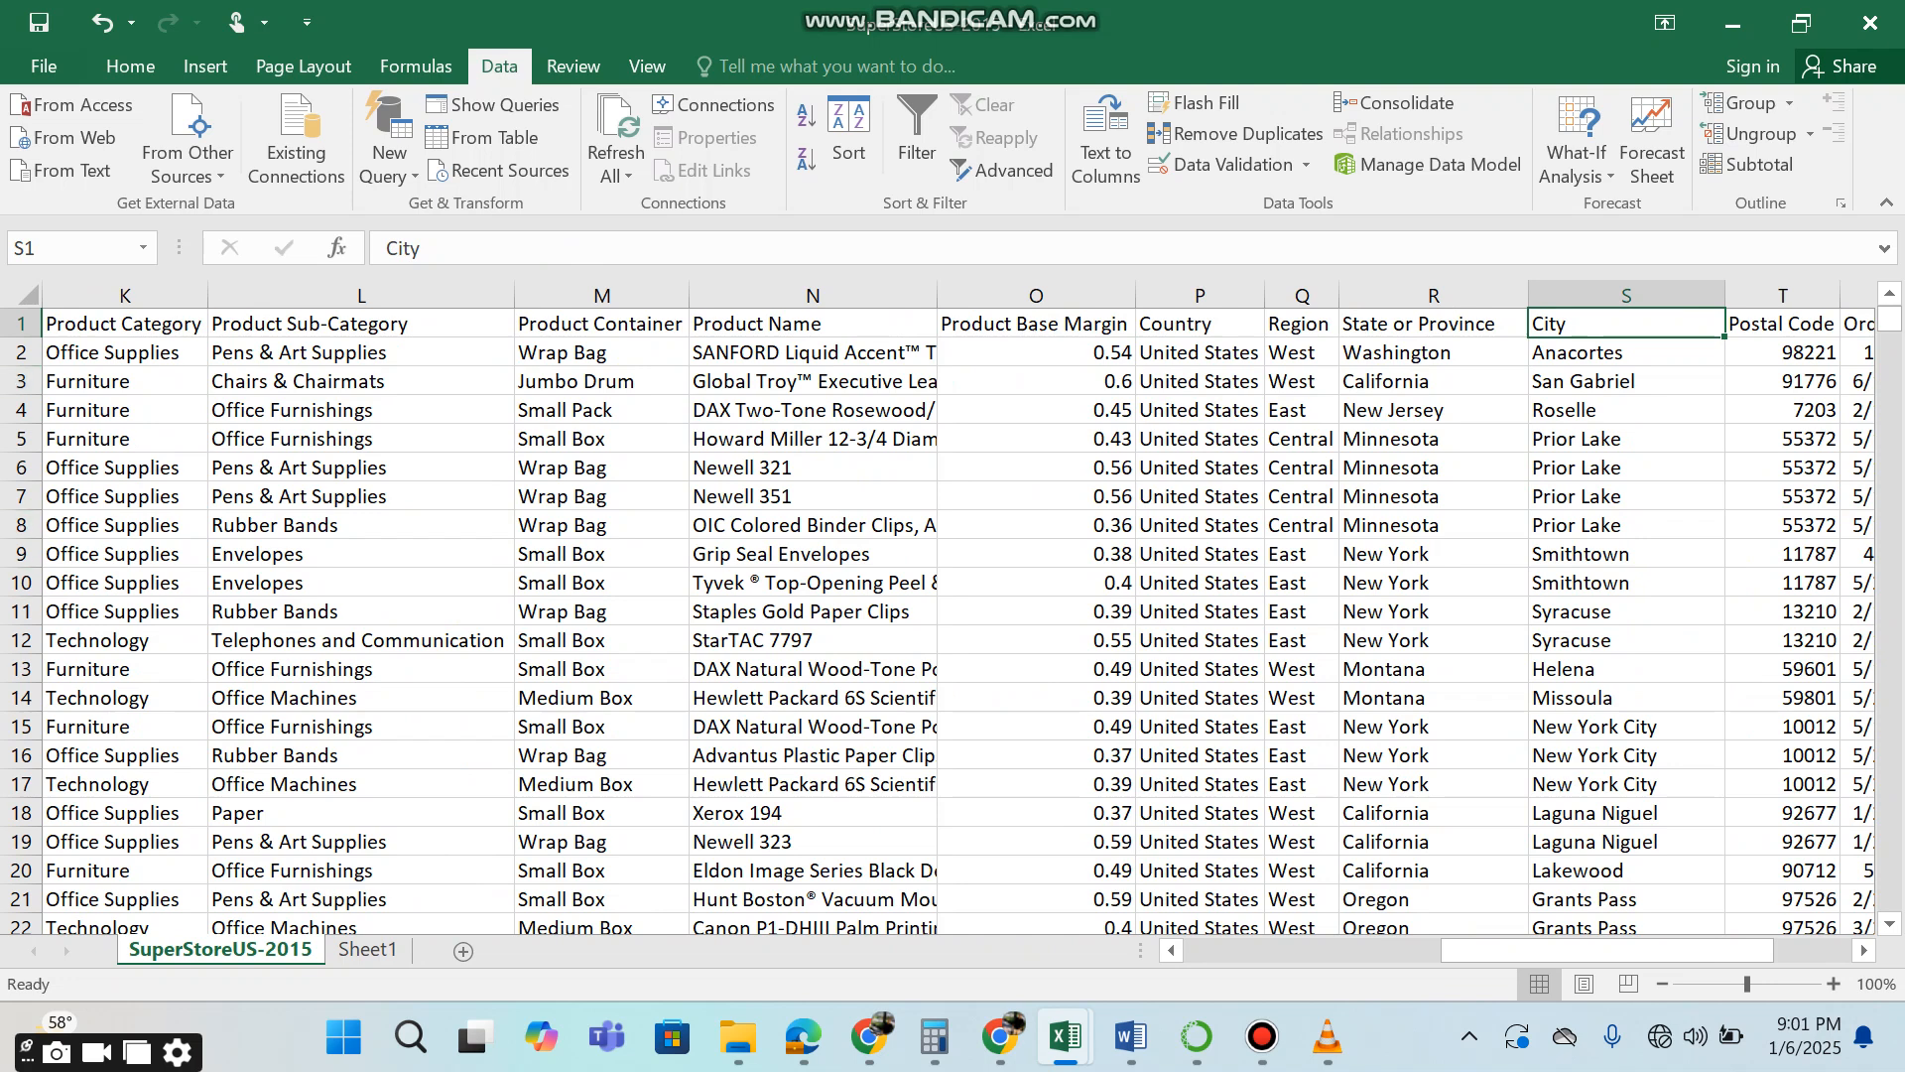
pyautogui.click(1302, 323)
pyautogui.click(1302, 296)
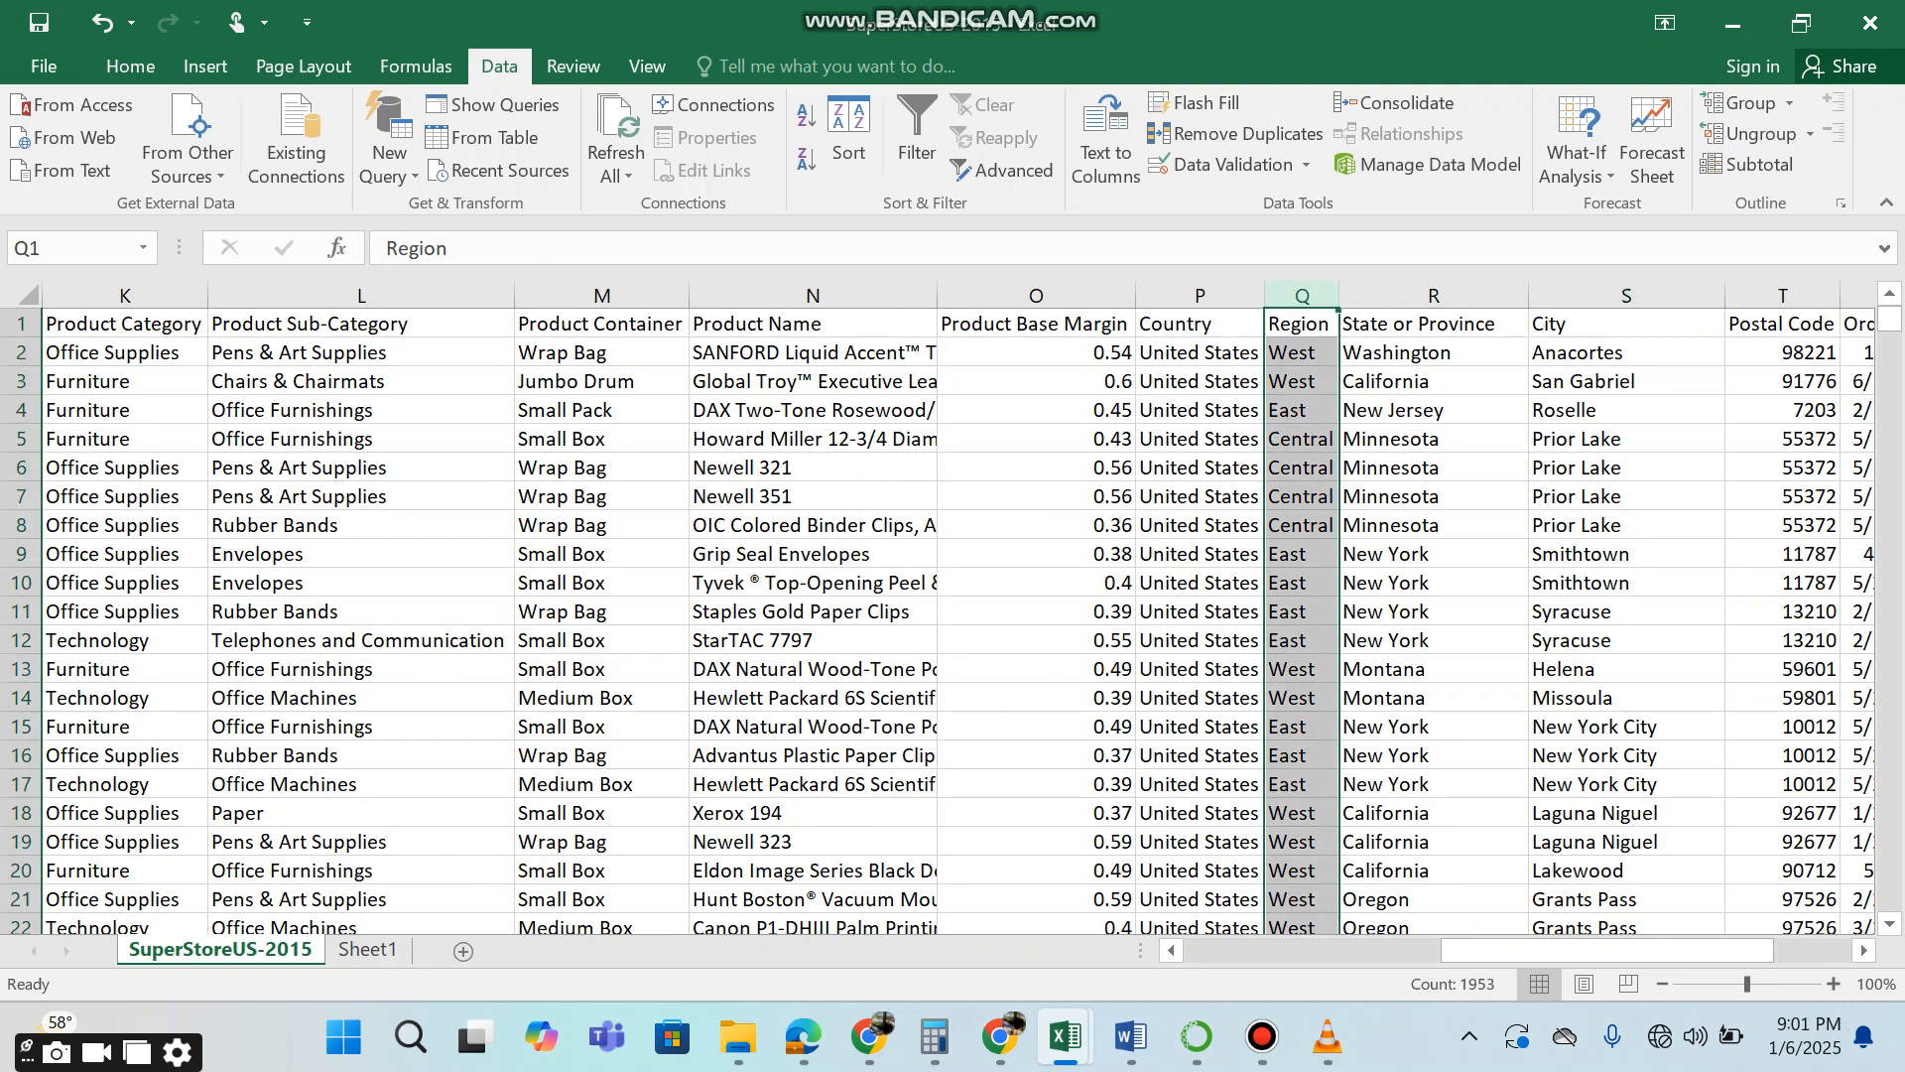
pyautogui.click(361, 352)
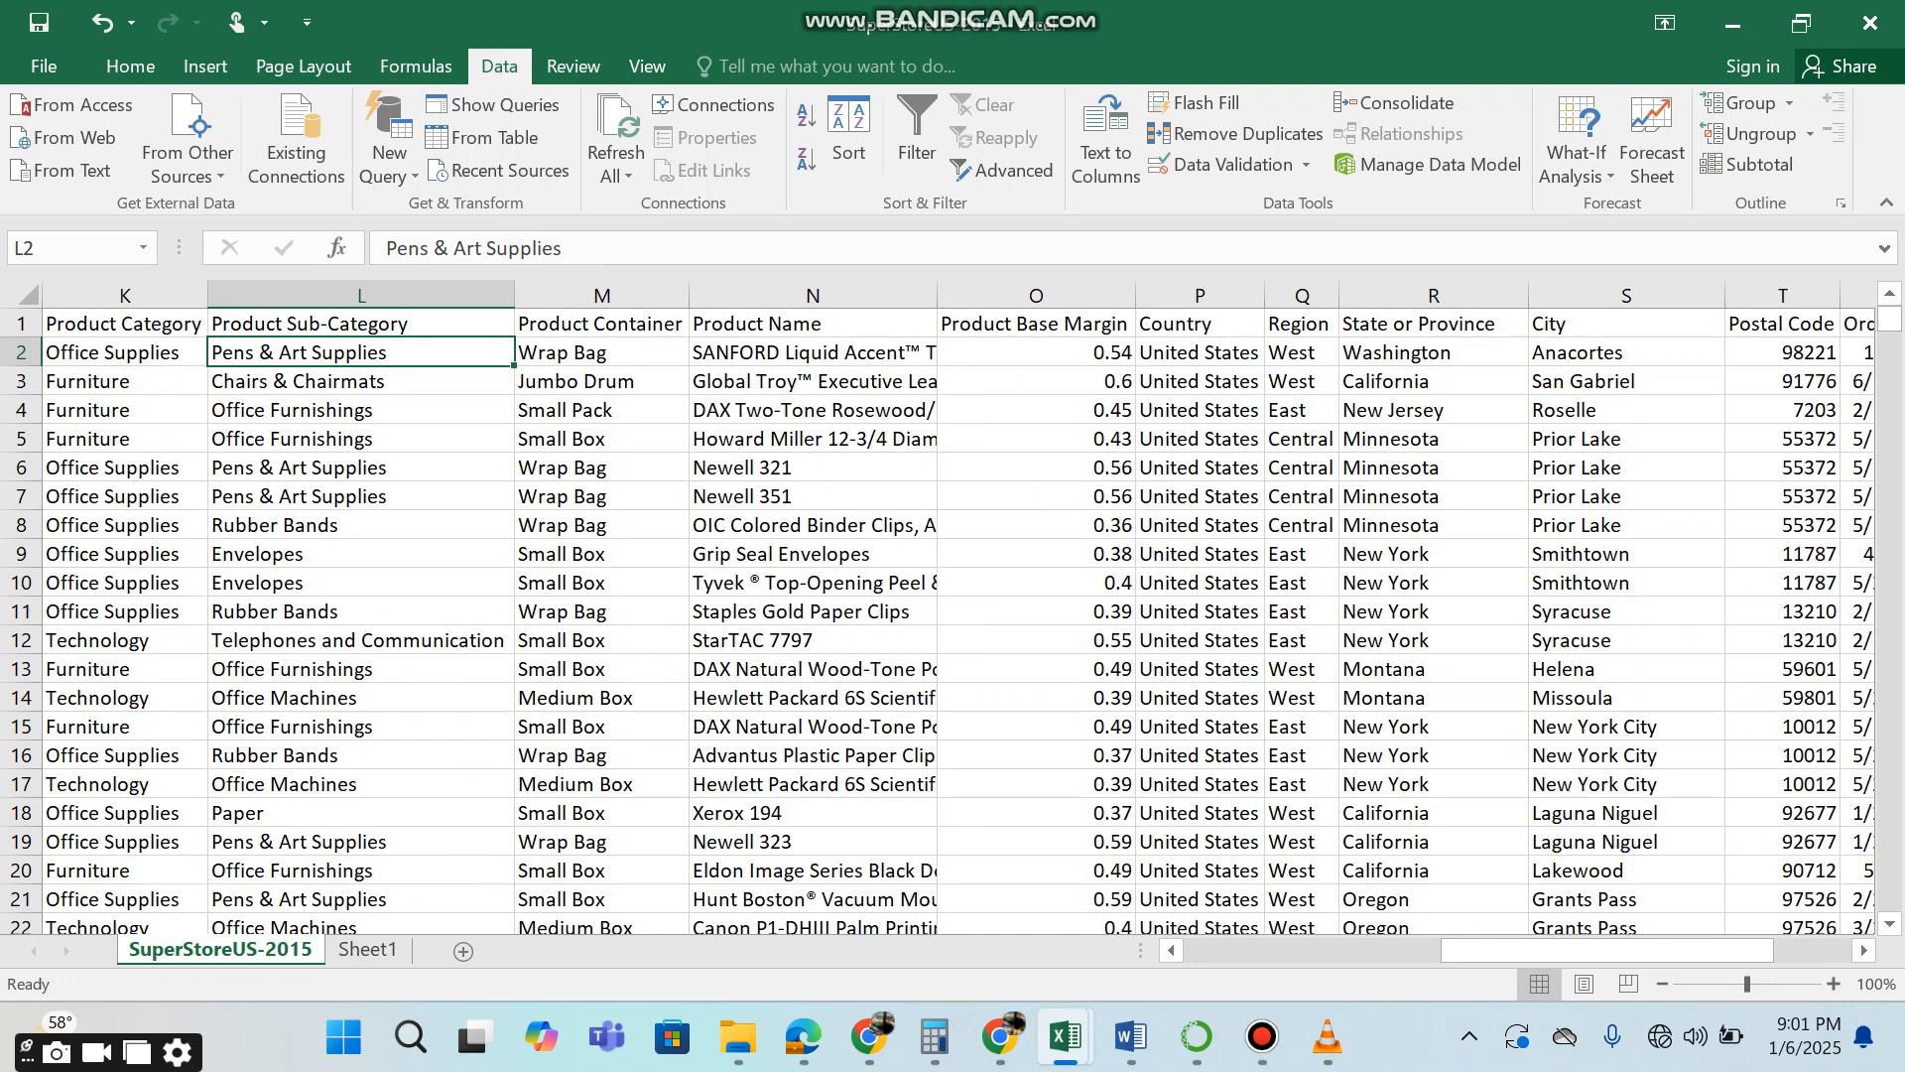
# Define the name region for all Region values below the header, from Q2 to Q1953.
pyautogui.click(1300, 324)
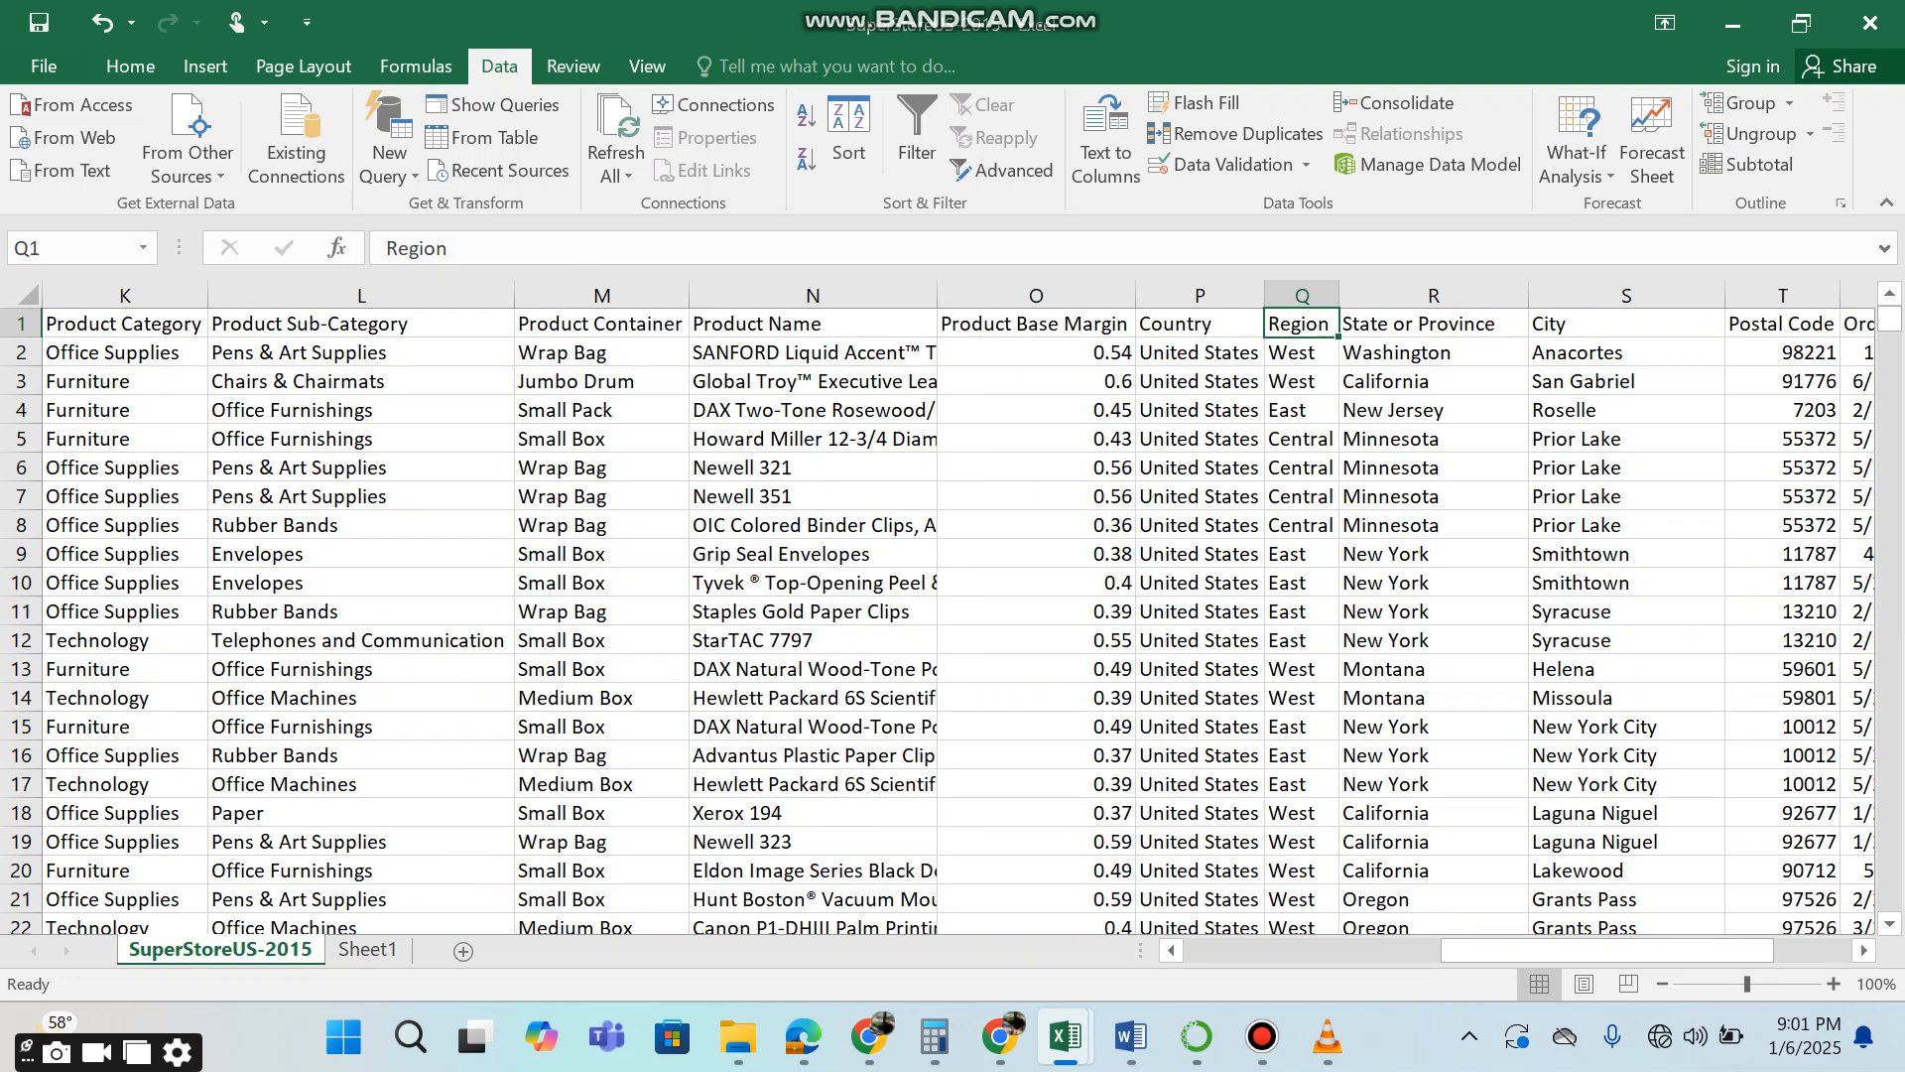
pyautogui.press('Down')
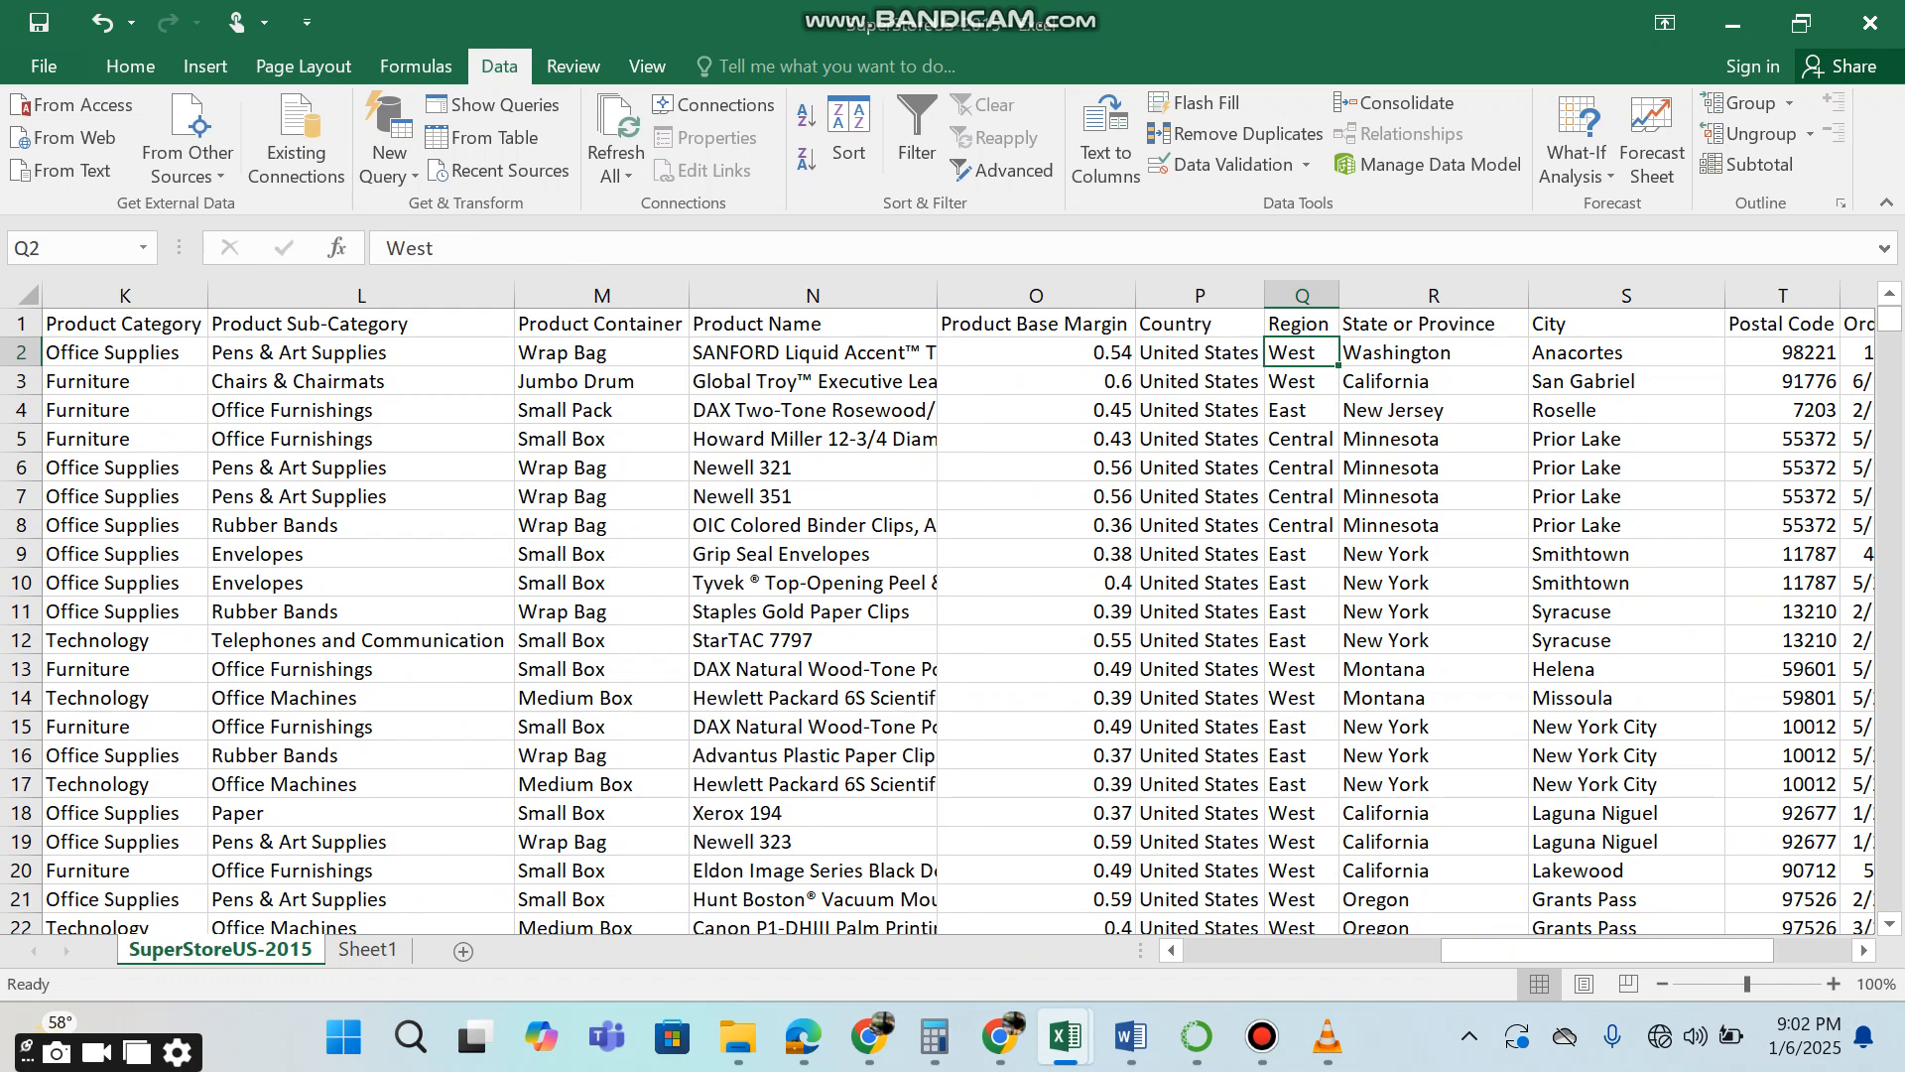
pyautogui.hotkey('ctrl', 'shift', 'Down')
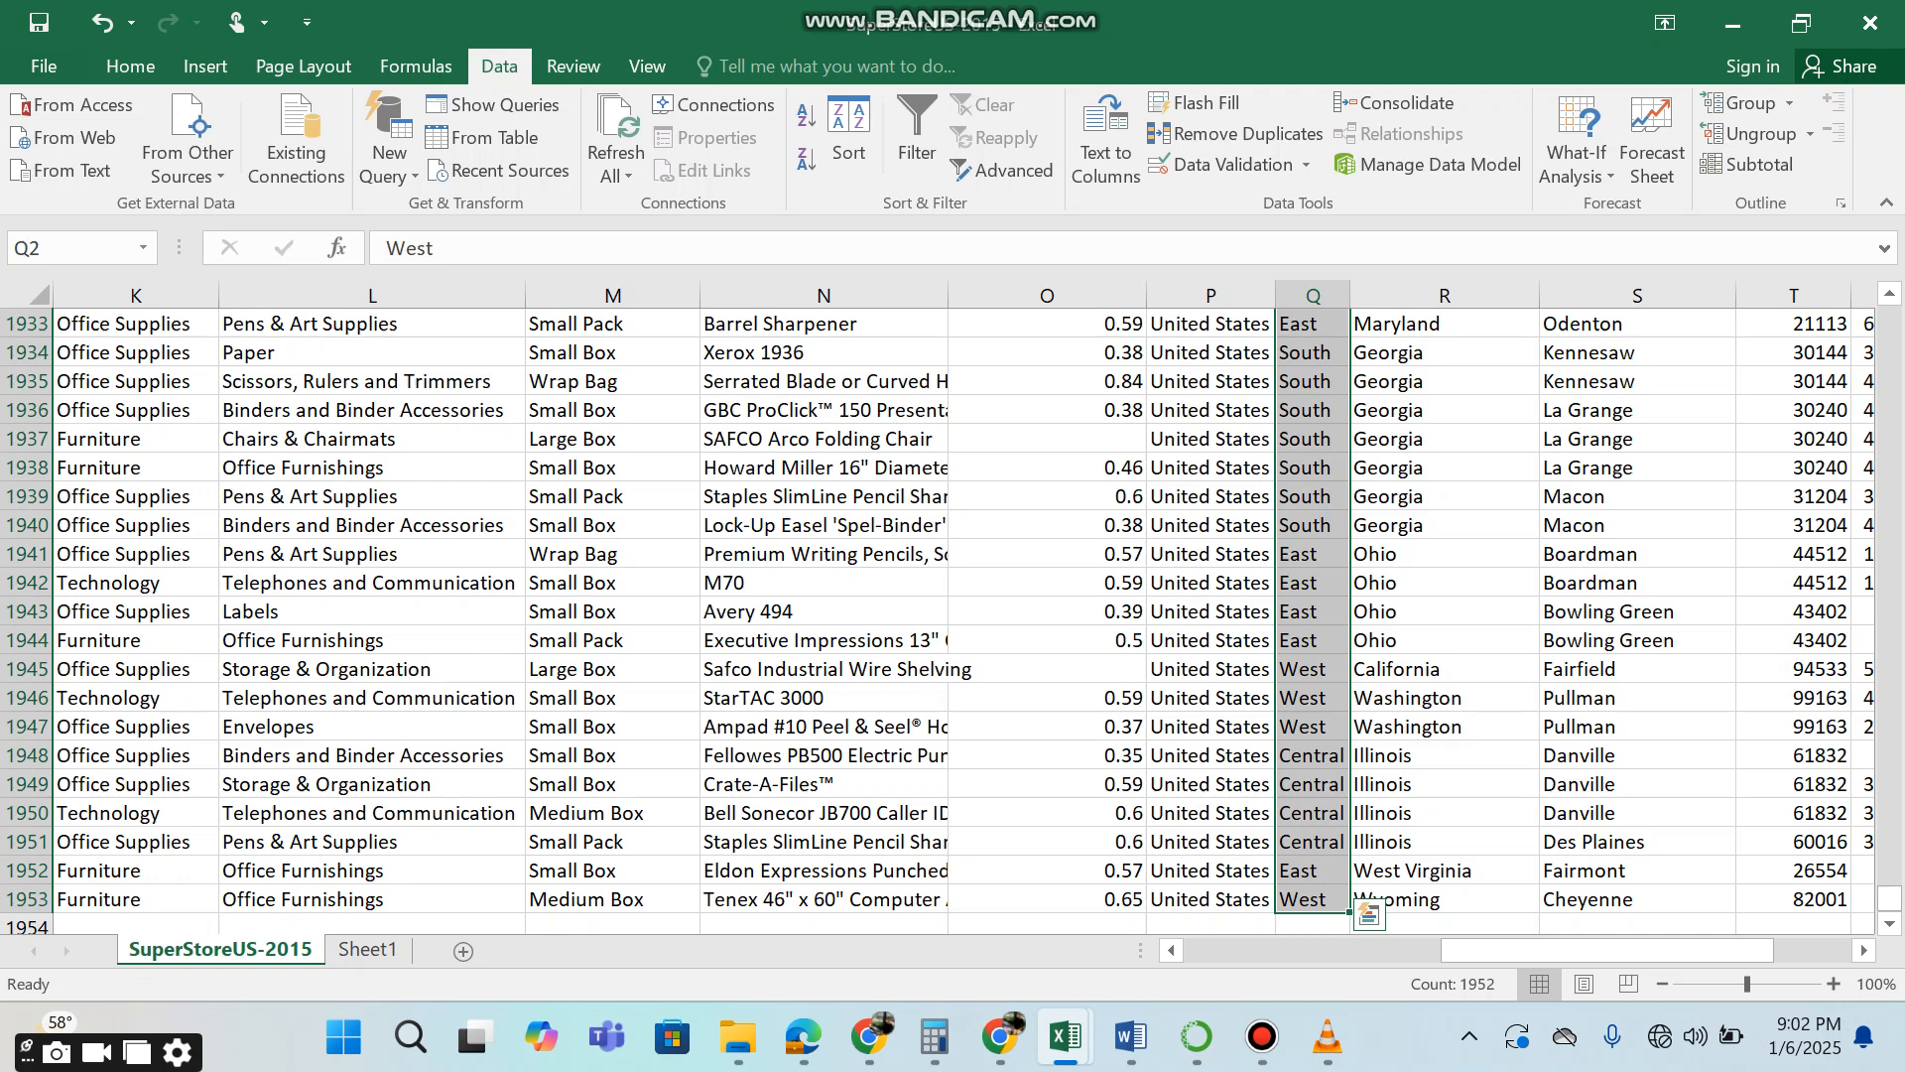
pyautogui.click(71, 248)
pyautogui.write('region')
pyautogui.press('Return')
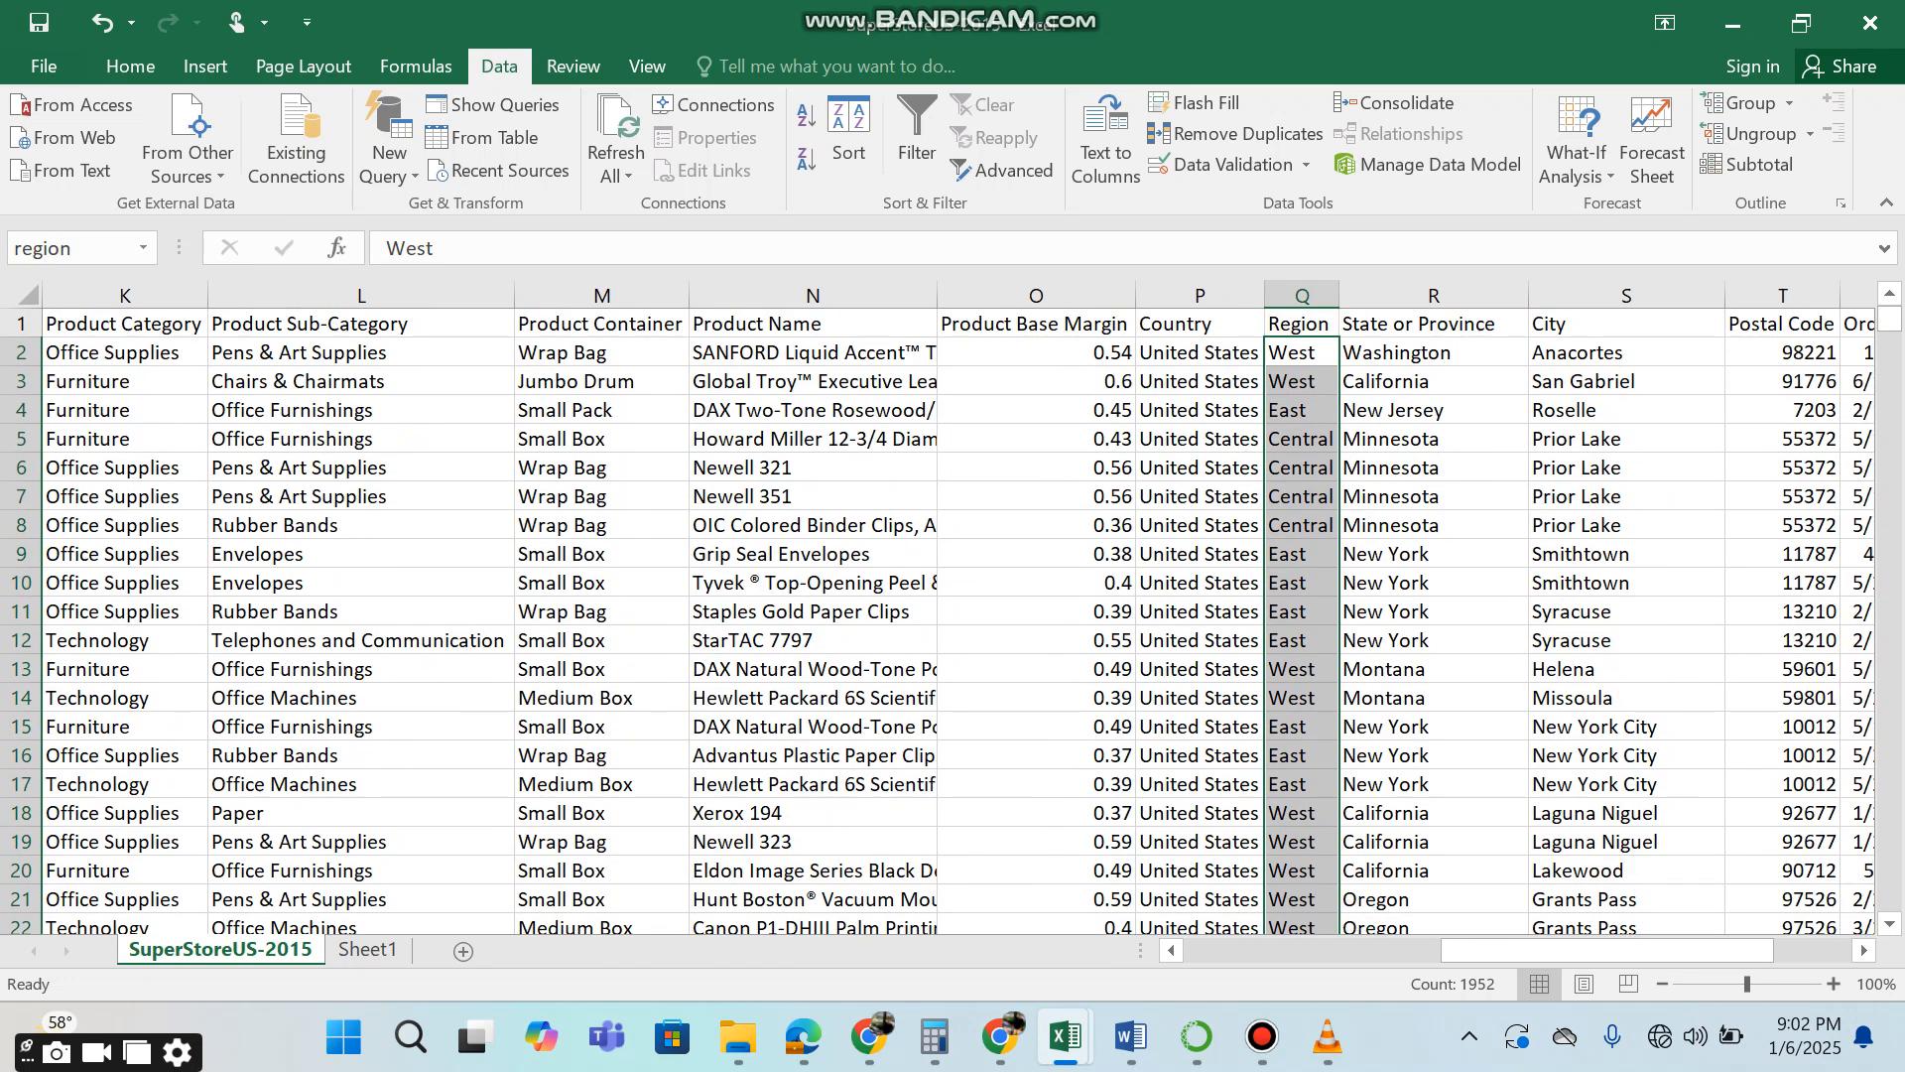
# Define the name product_sub_category for all Product Sub-Category values below the header, from L2 to L1953.
pyautogui.click(361, 352)
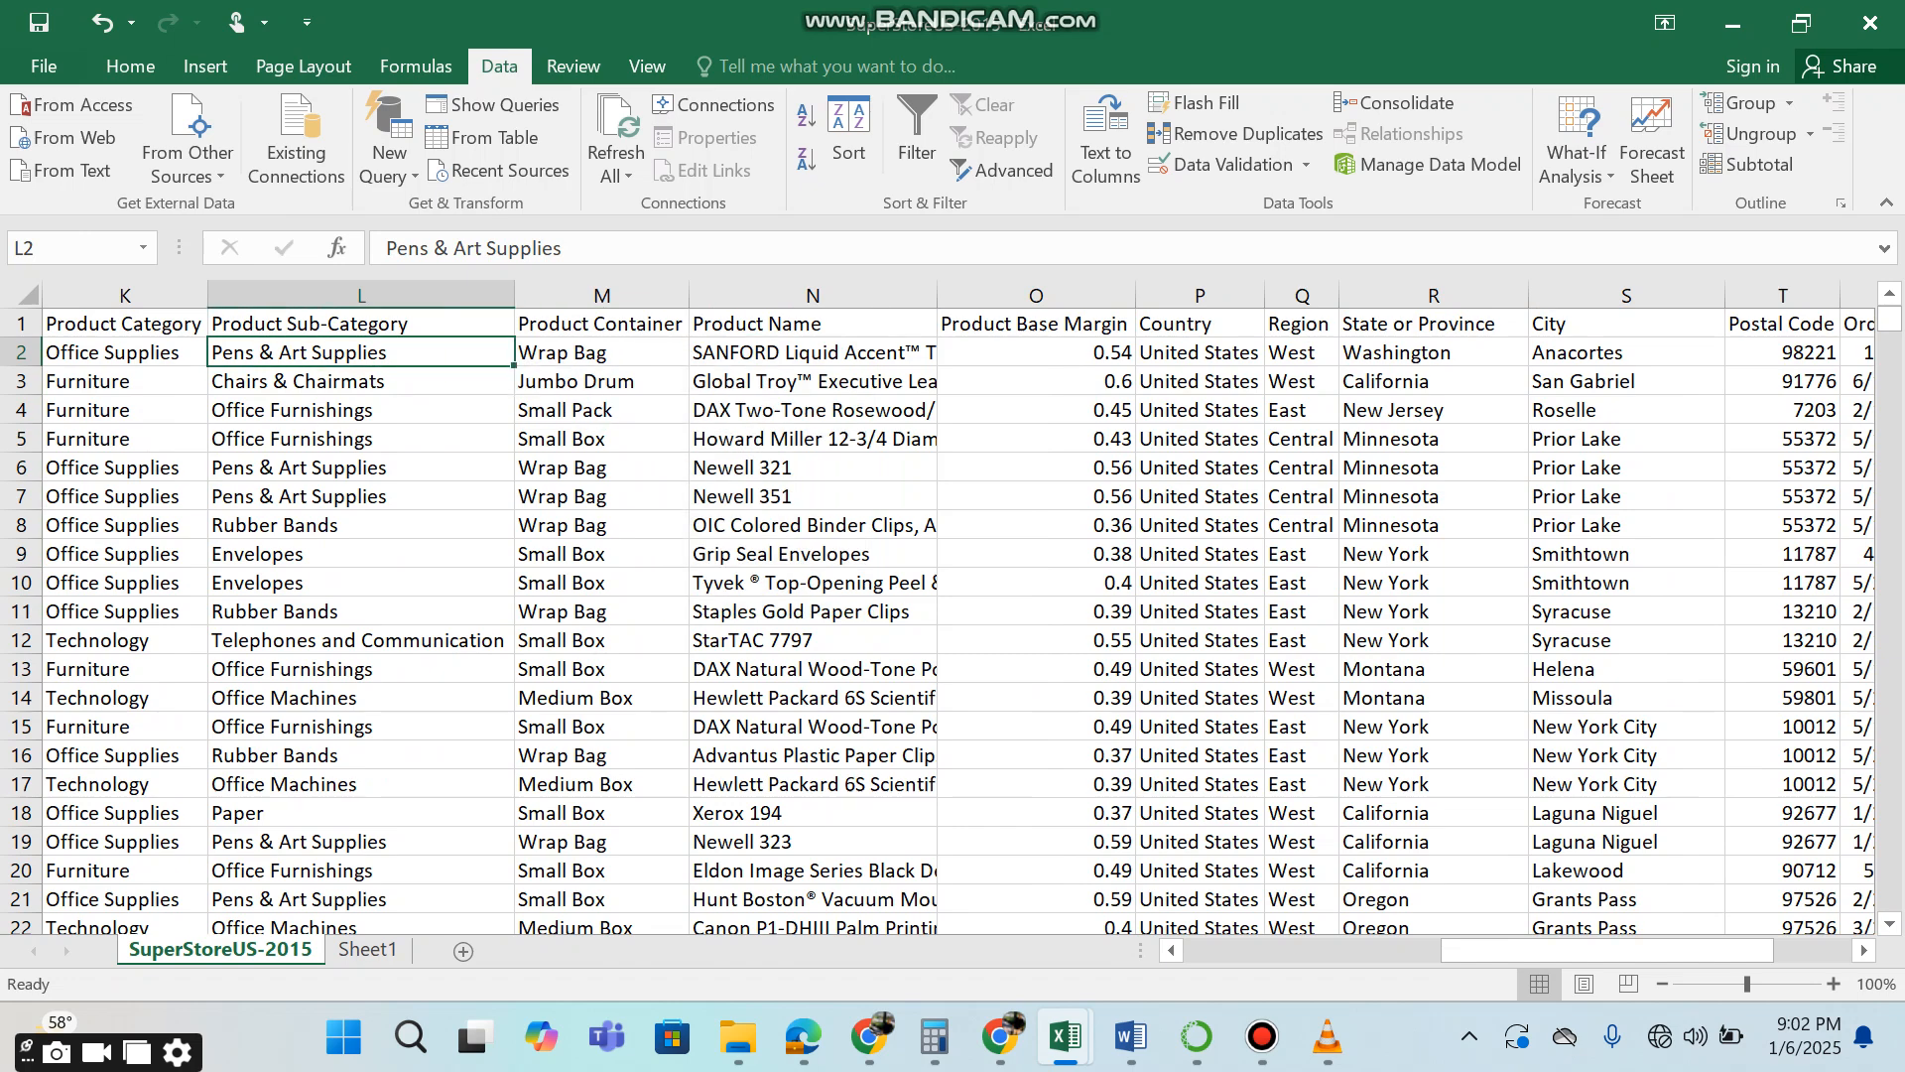
pyautogui.hotkey('ctrl', 'shift', 'Down')
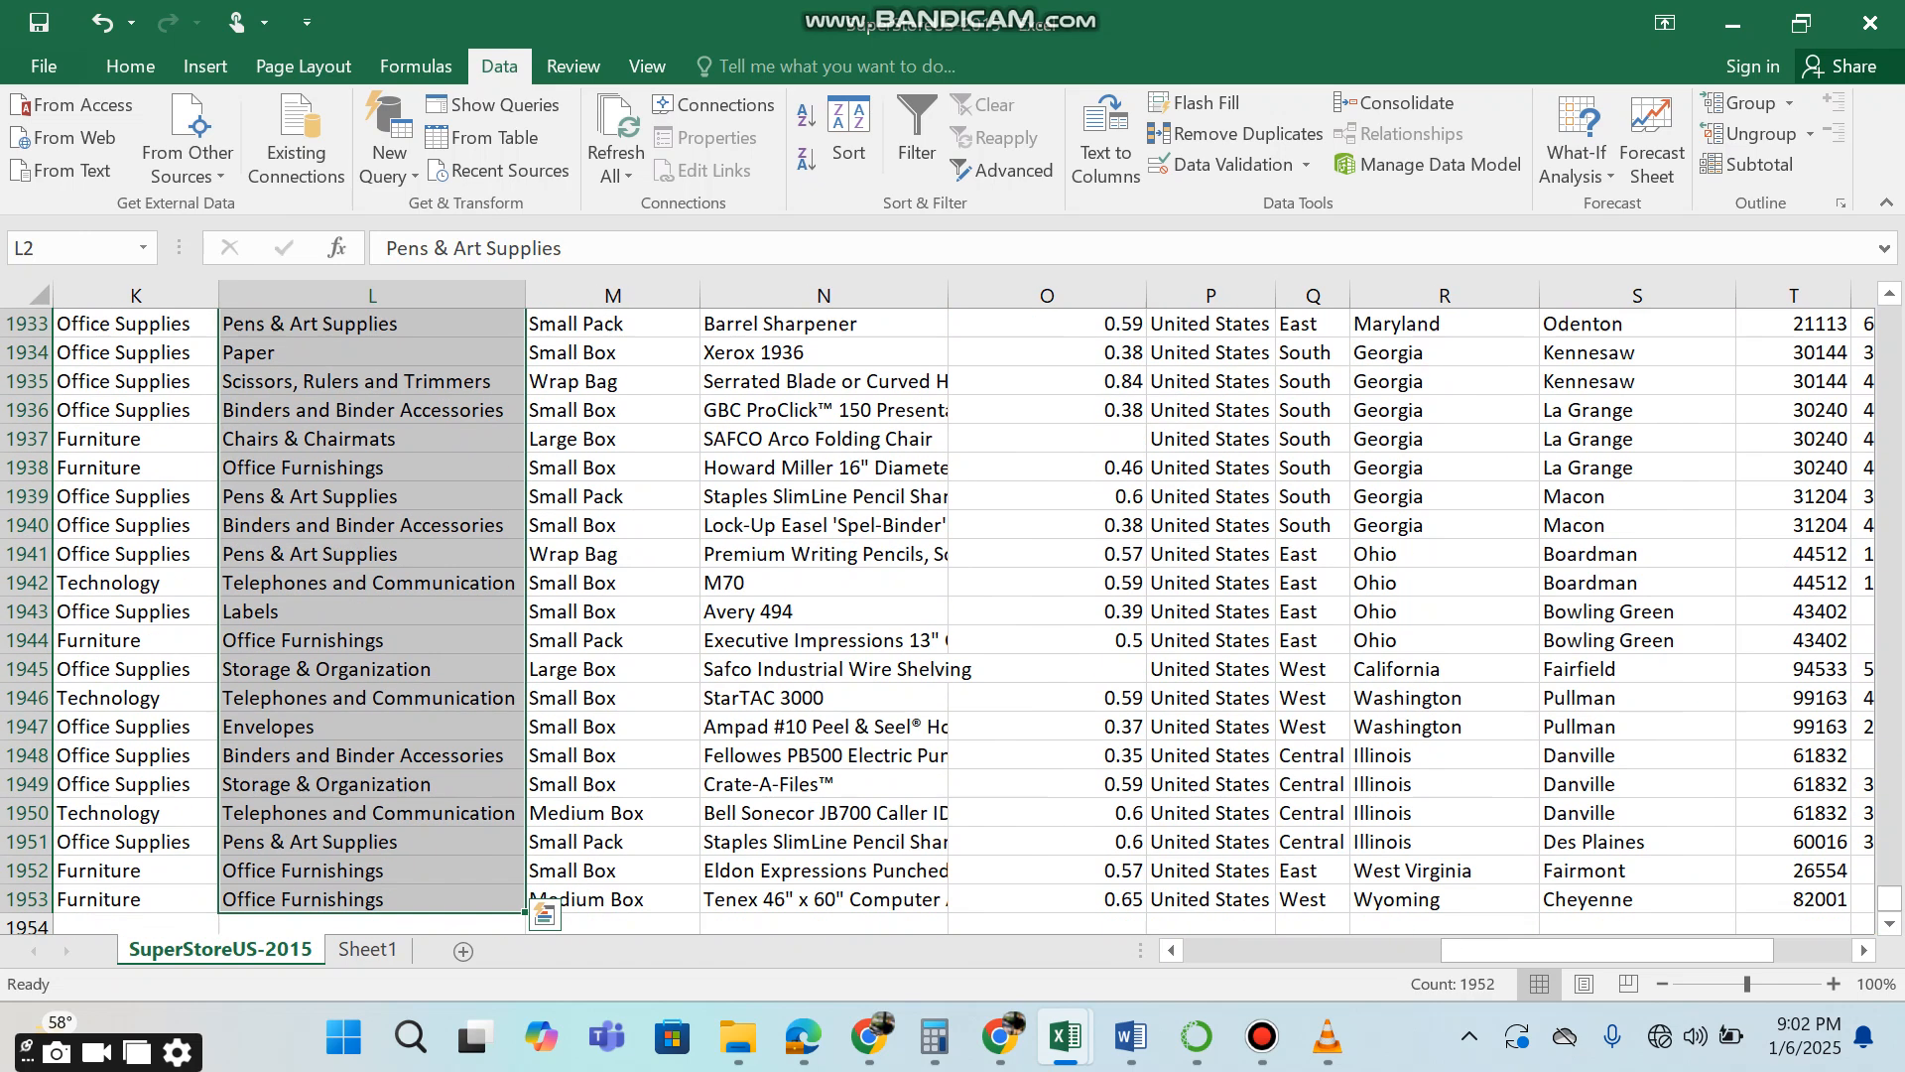
pyautogui.write('product_su')
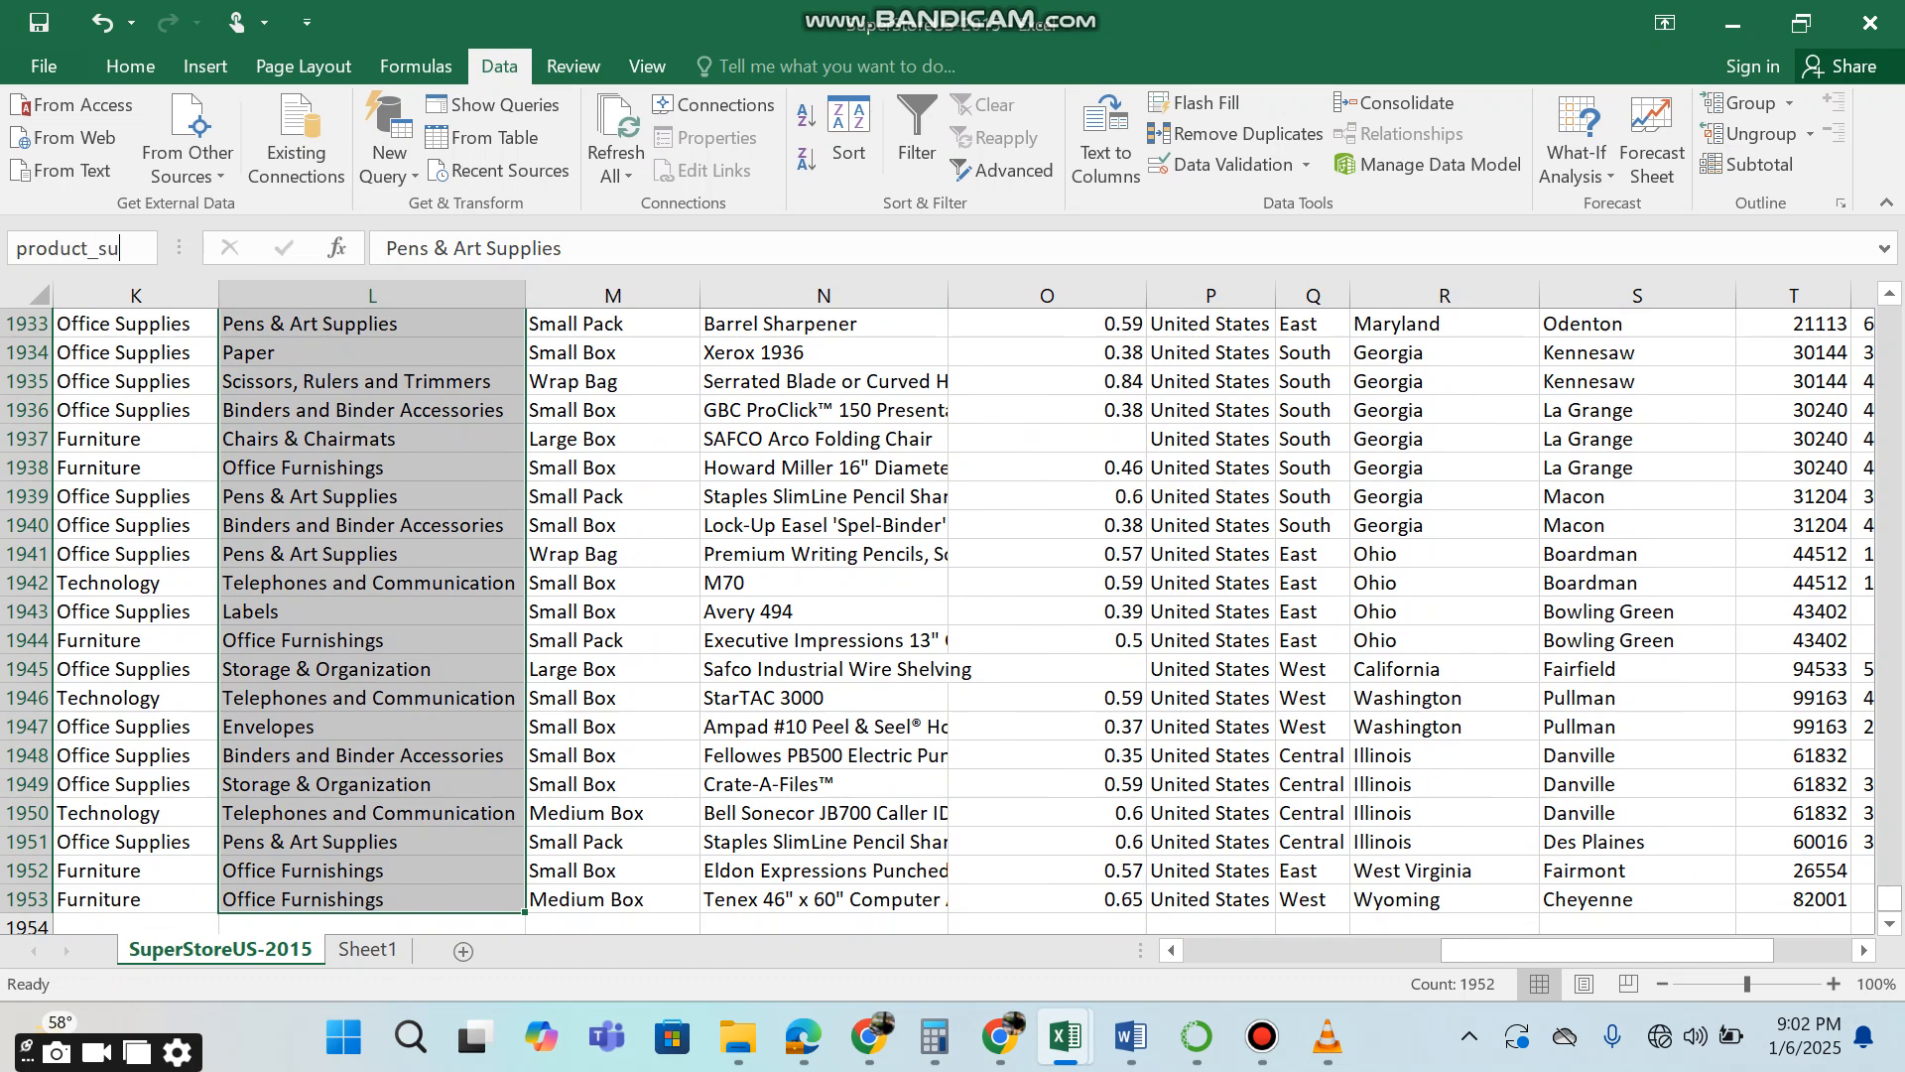
pyautogui.write('b_category')
pyautogui.press('Return')
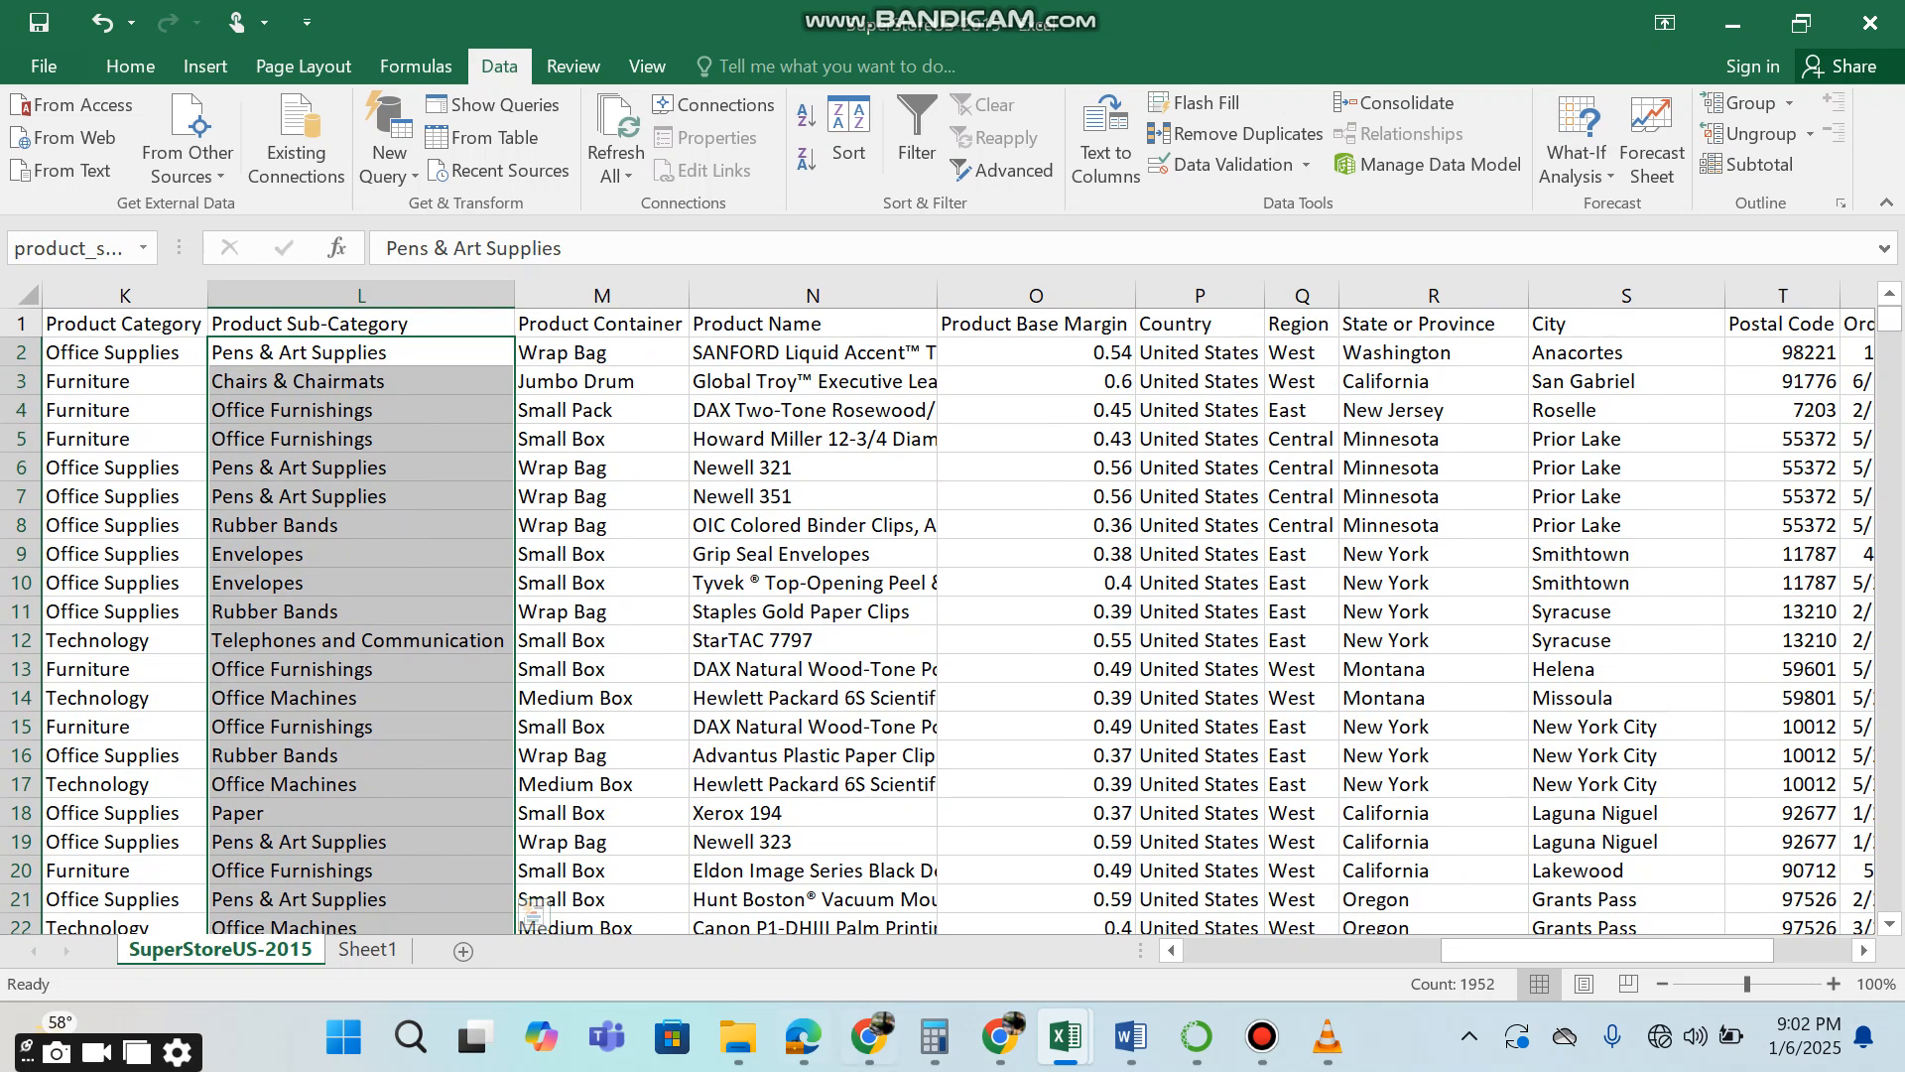
# Define the name sales for all Sales values below the header, from Y2 to Y1953.
pyautogui.moveTo(1607, 949); pyautogui.dragTo(1684, 949)
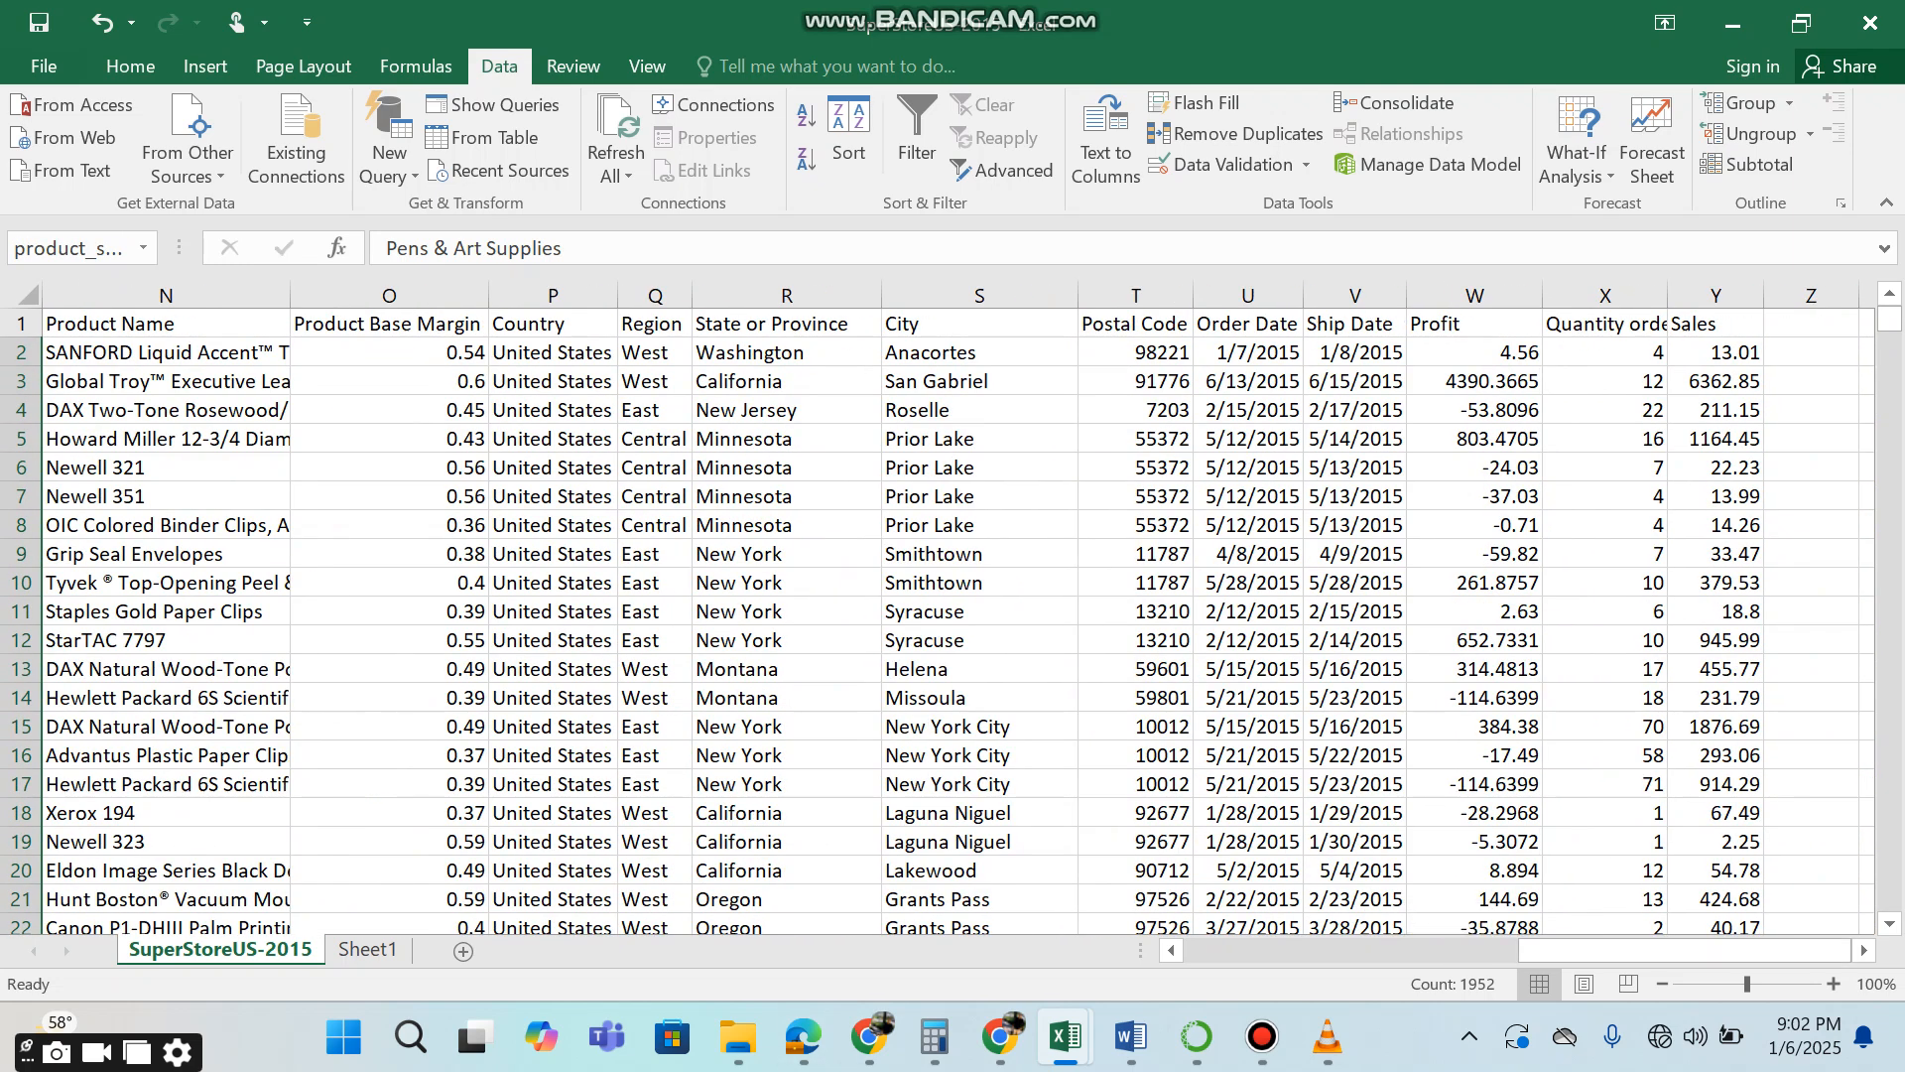
pyautogui.click(1715, 352)
pyautogui.hotkey('ctrl', 'shift', 'Down')
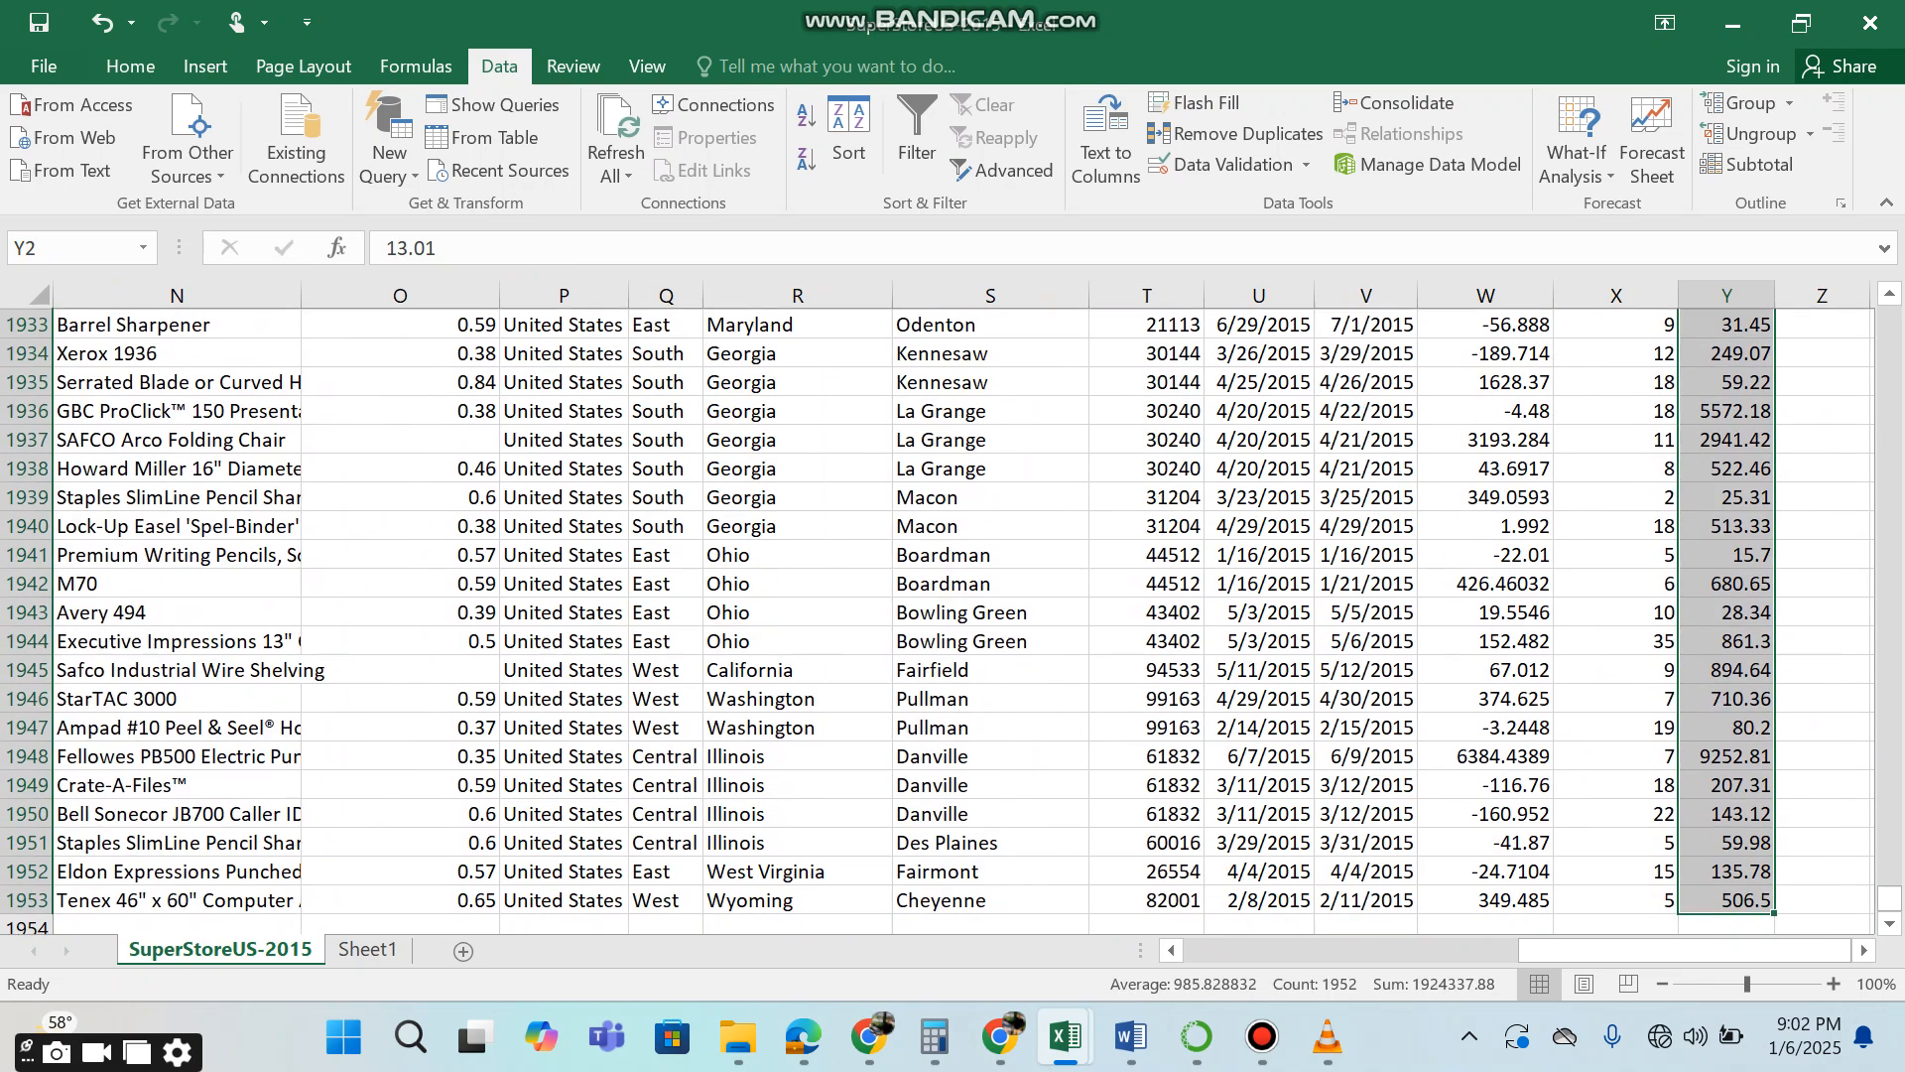
pyautogui.click(59, 247)
pyautogui.write('sales')
pyautogui.press('Return')
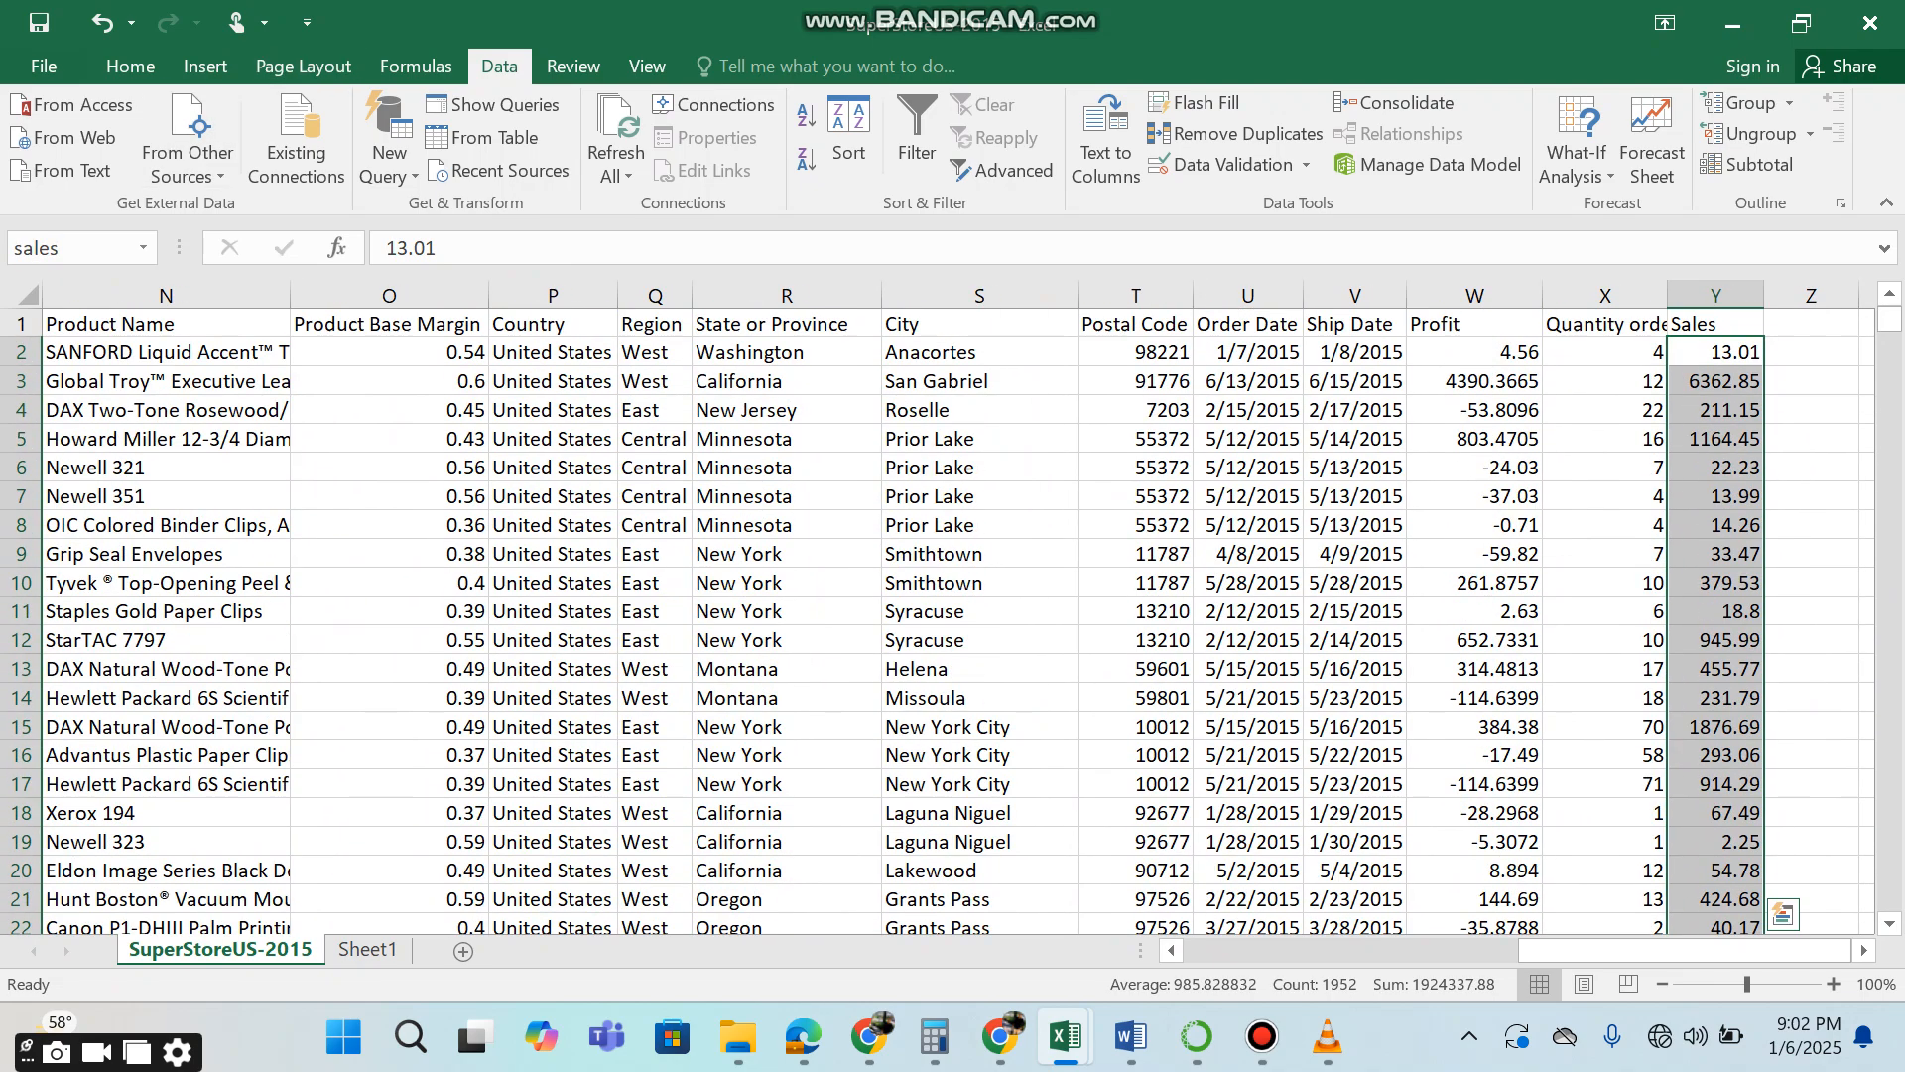
# Define the name ship_mode for all Ship Mode values below the header, from I2 to I1953.
pyautogui.hscroll(-10, 953, 615)
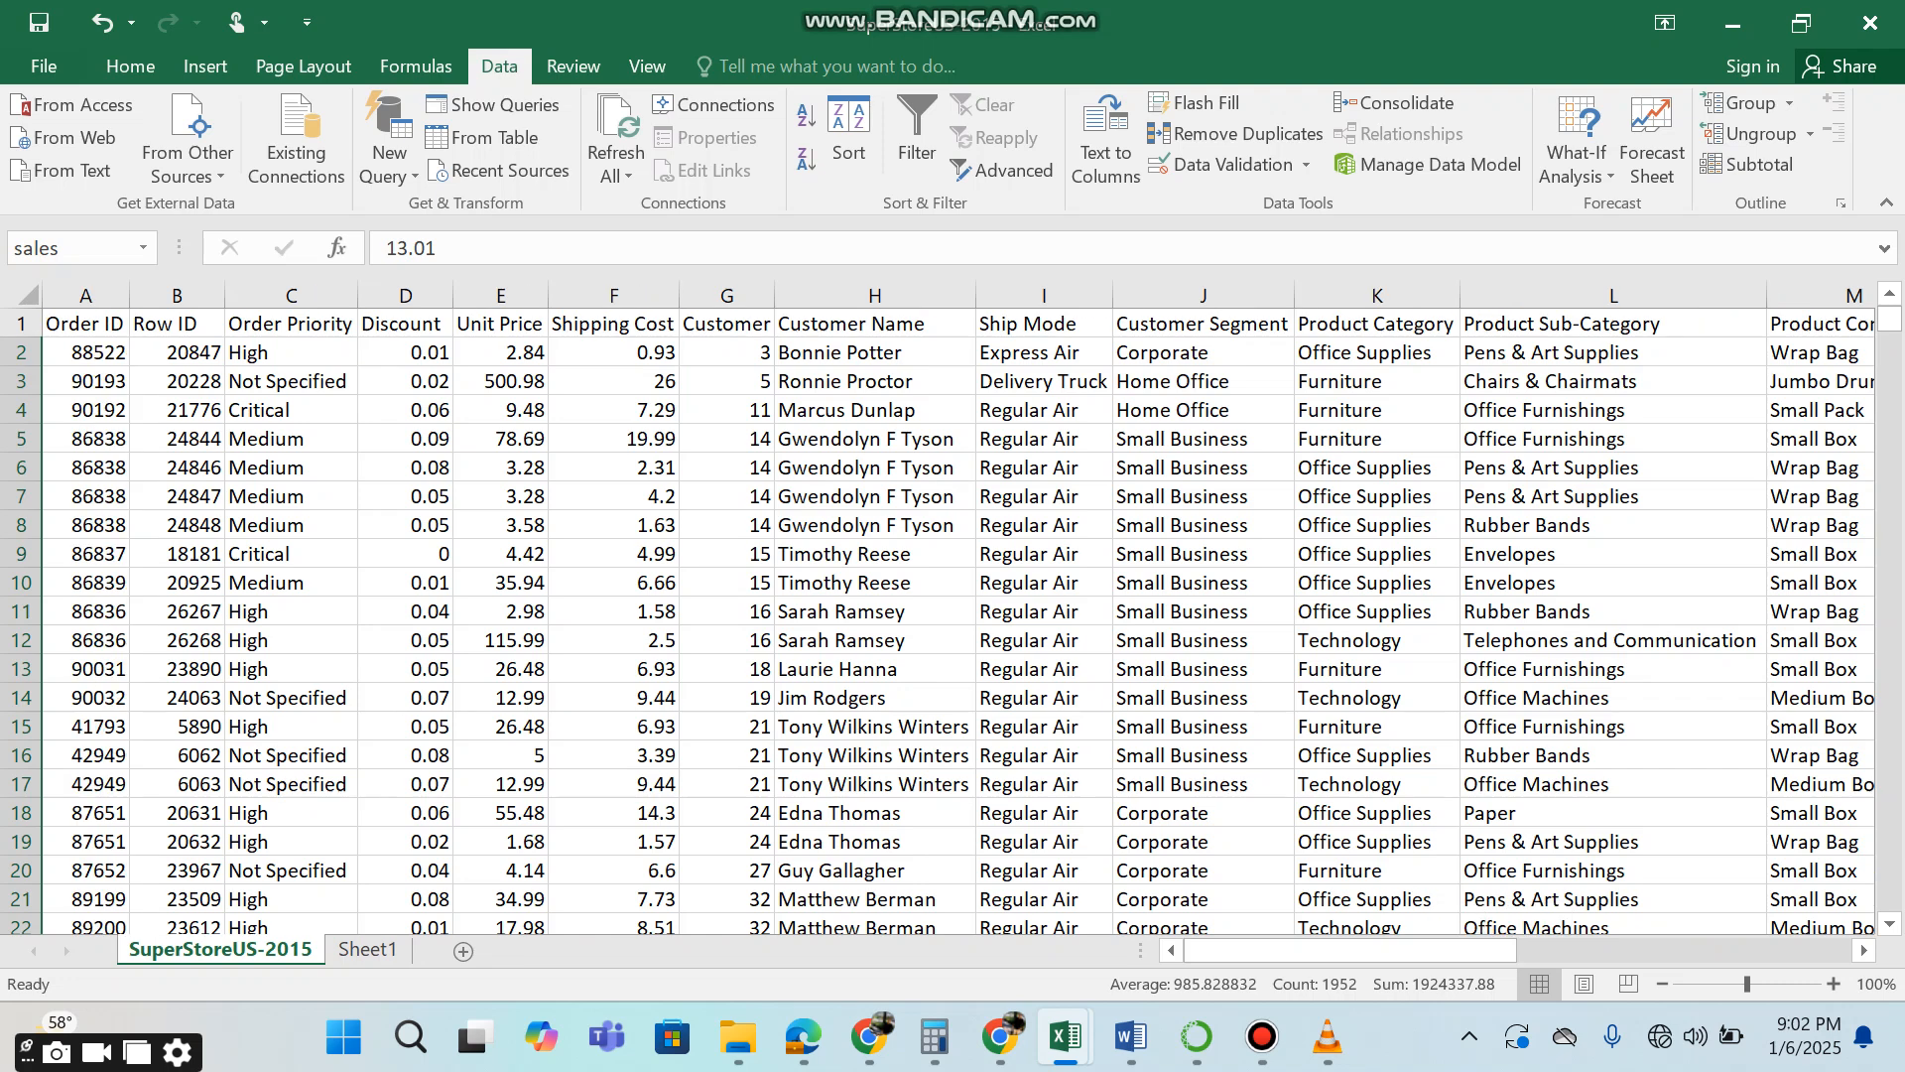
pyautogui.click(1043, 353)
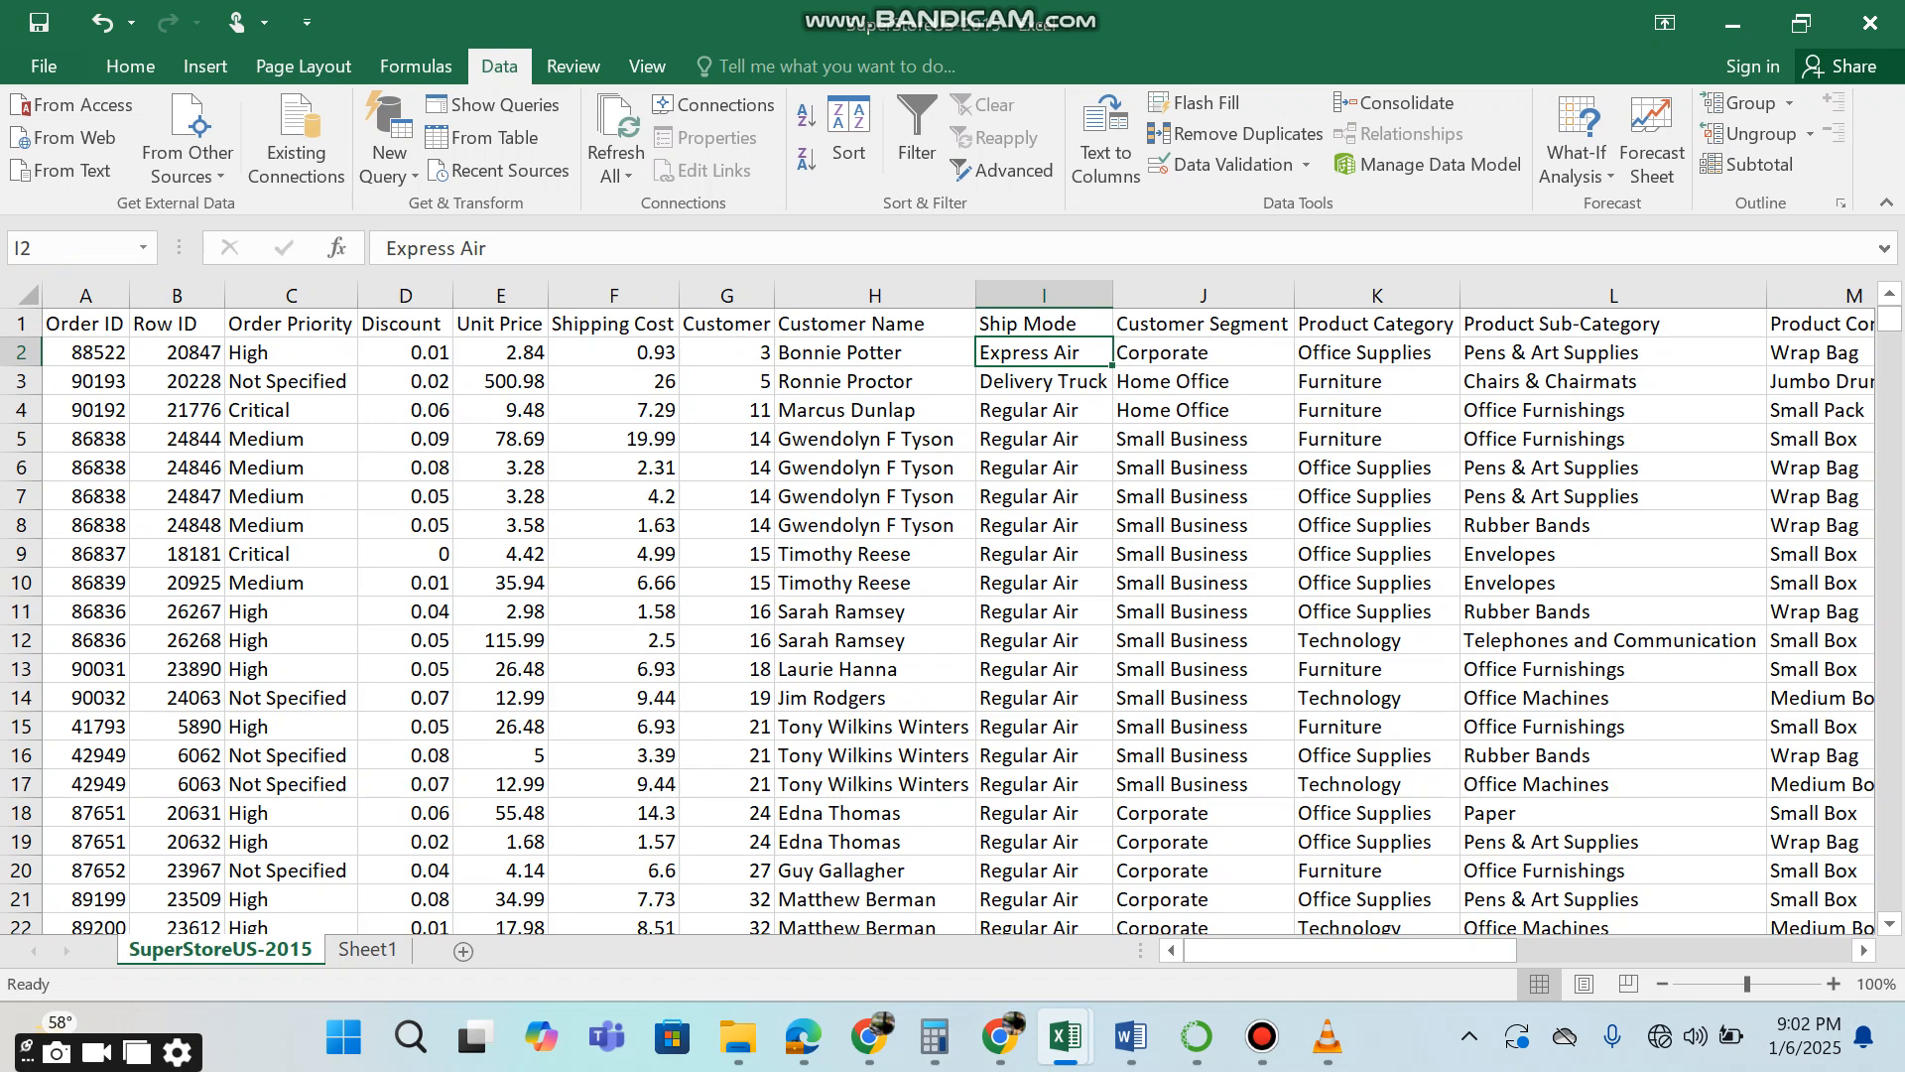
pyautogui.hotkey('ctrl', 'shift', 'Down')
pyautogui.click(71, 248)
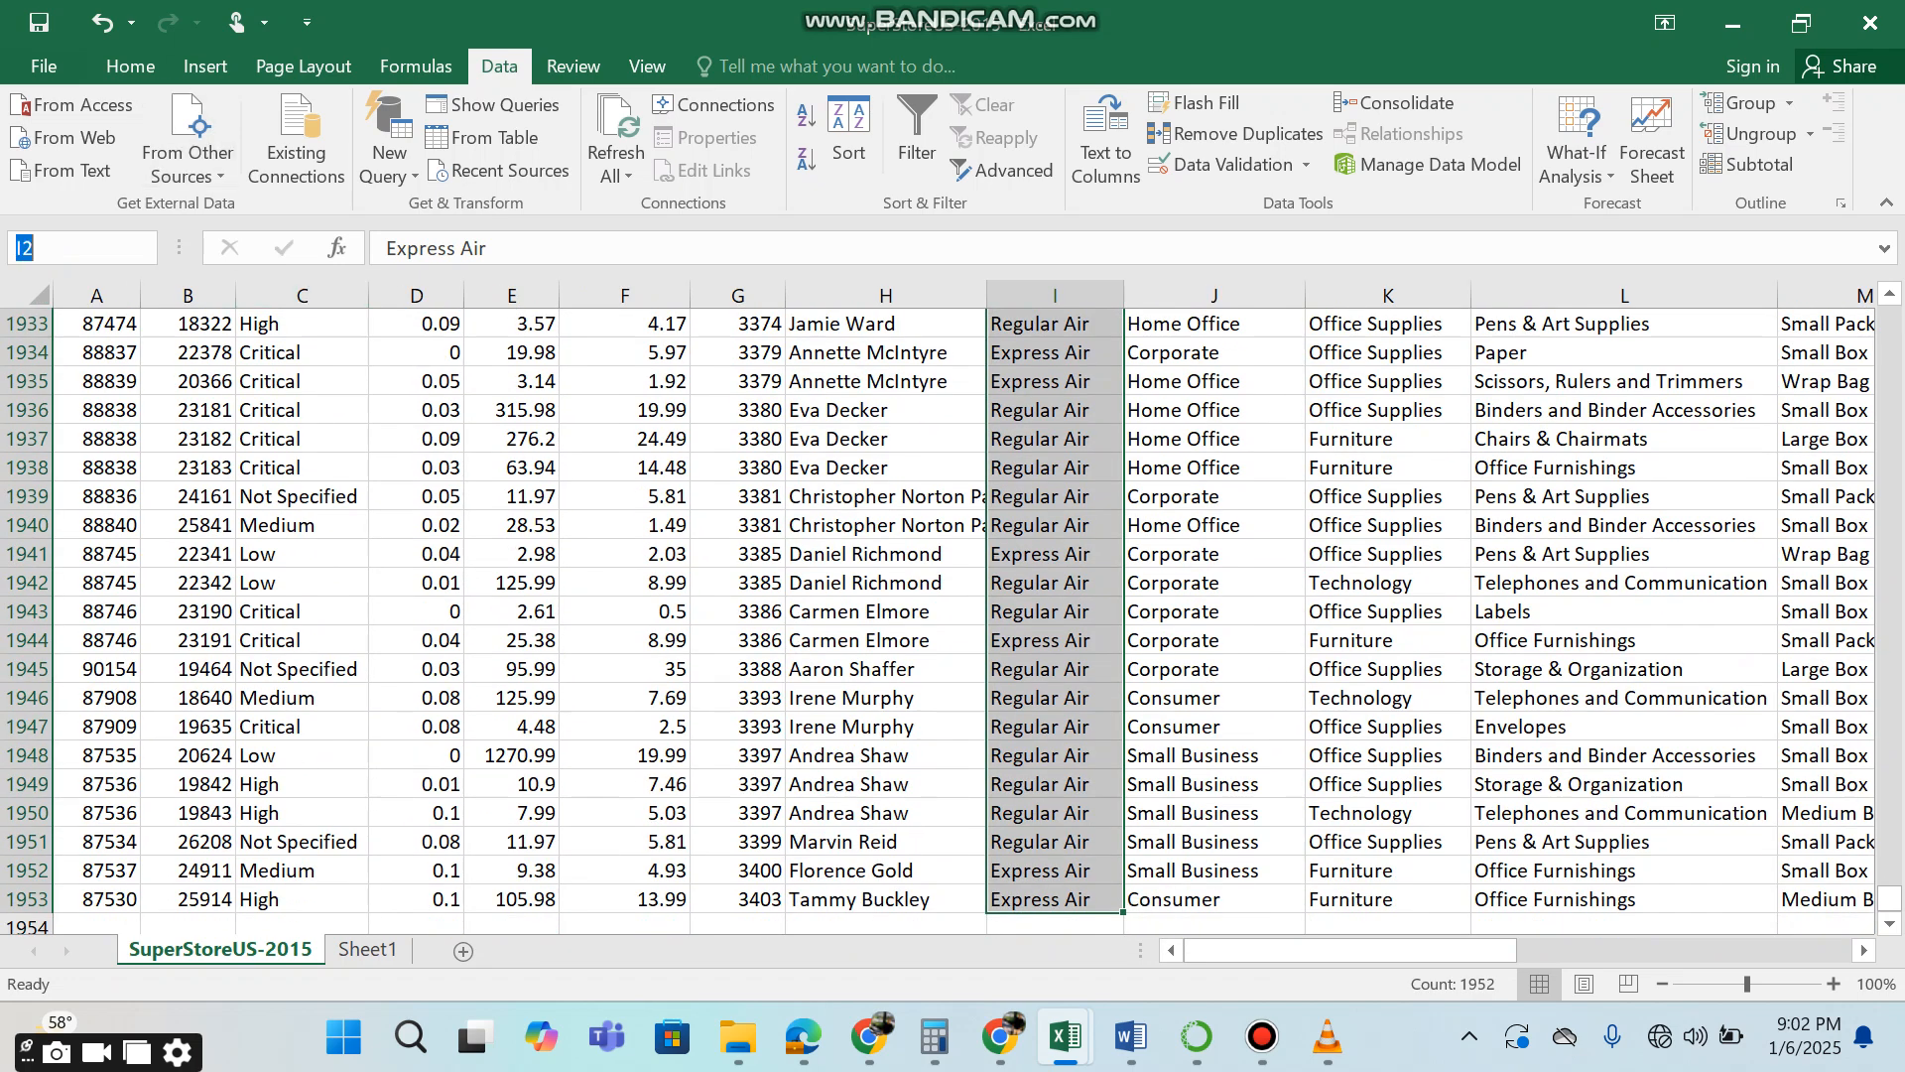
pyautogui.write('ship_mode')
pyautogui.press('Return')
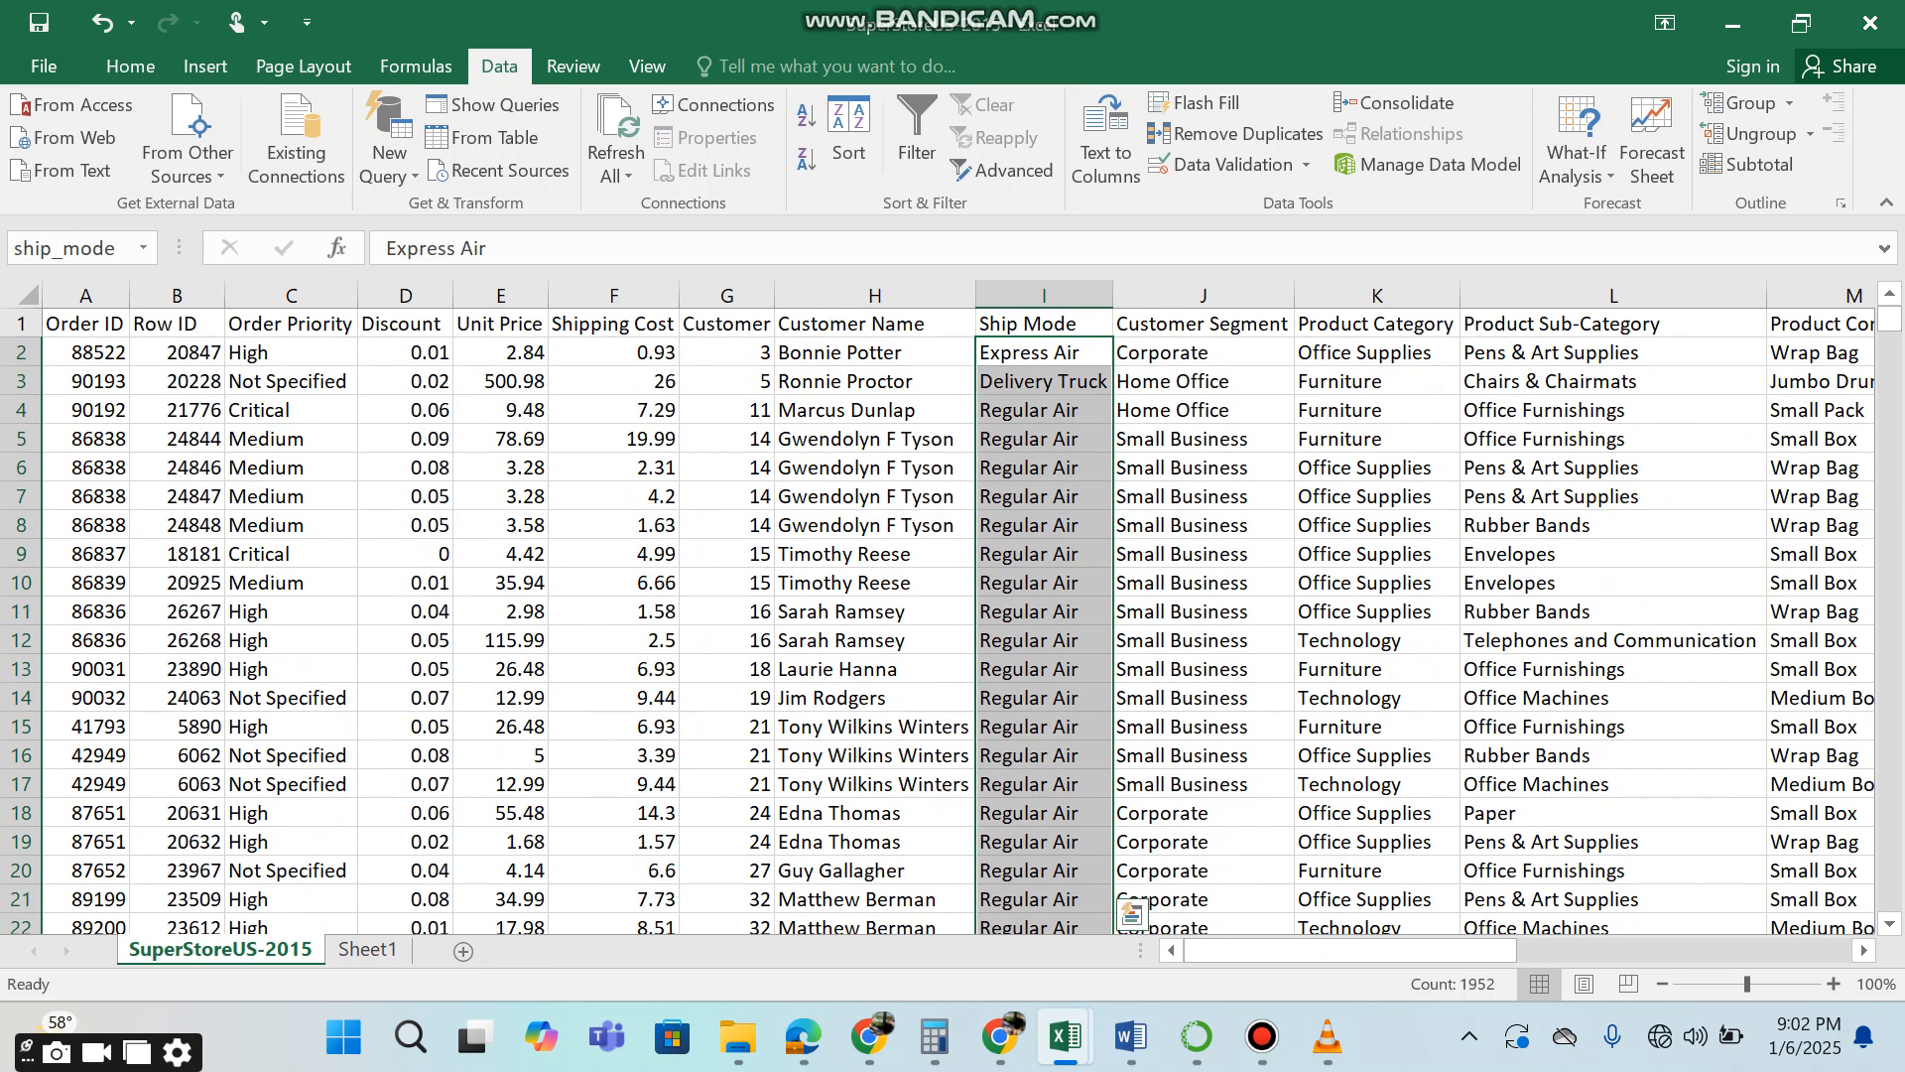
# Copy the entire Region column, header included, from the SuperStoreUS-2015 sheet.
pyautogui.click(1181, 755)
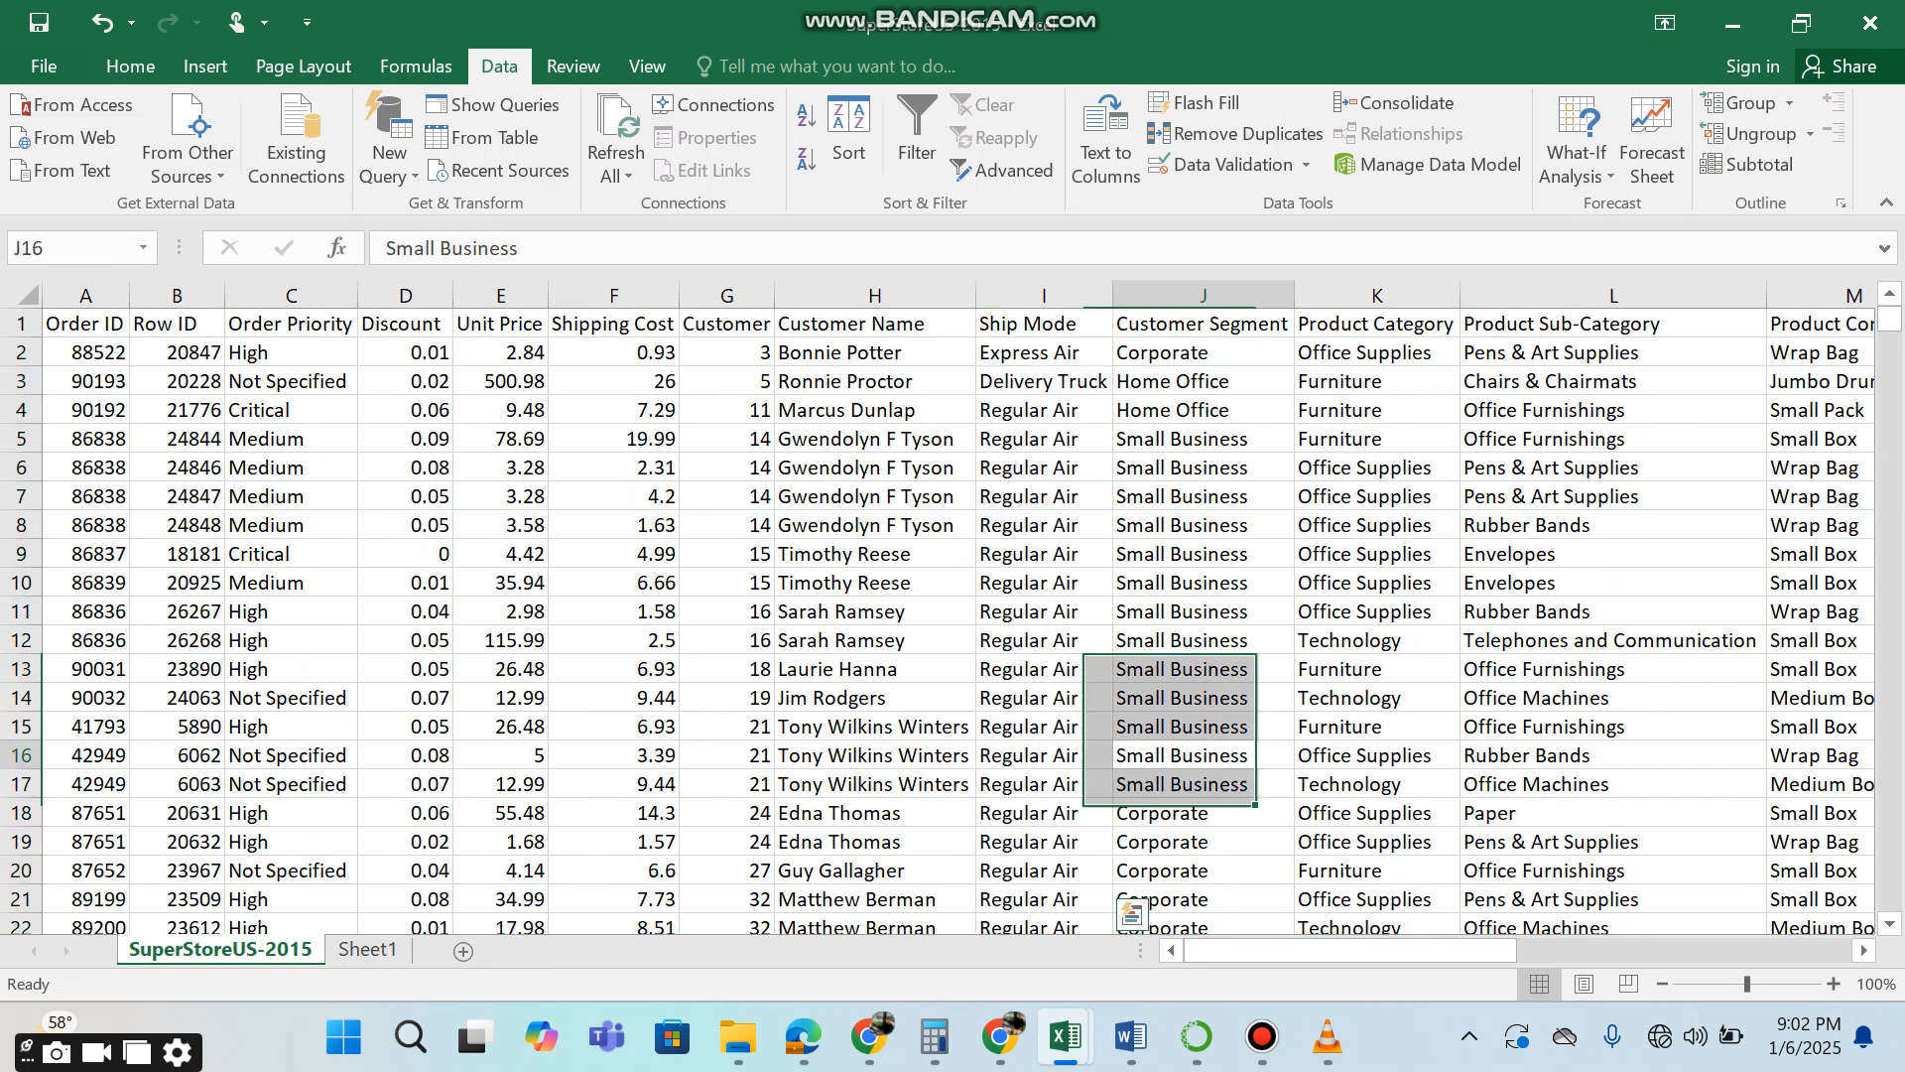
pyautogui.moveTo(1370, 949); pyautogui.dragTo(1524, 949)
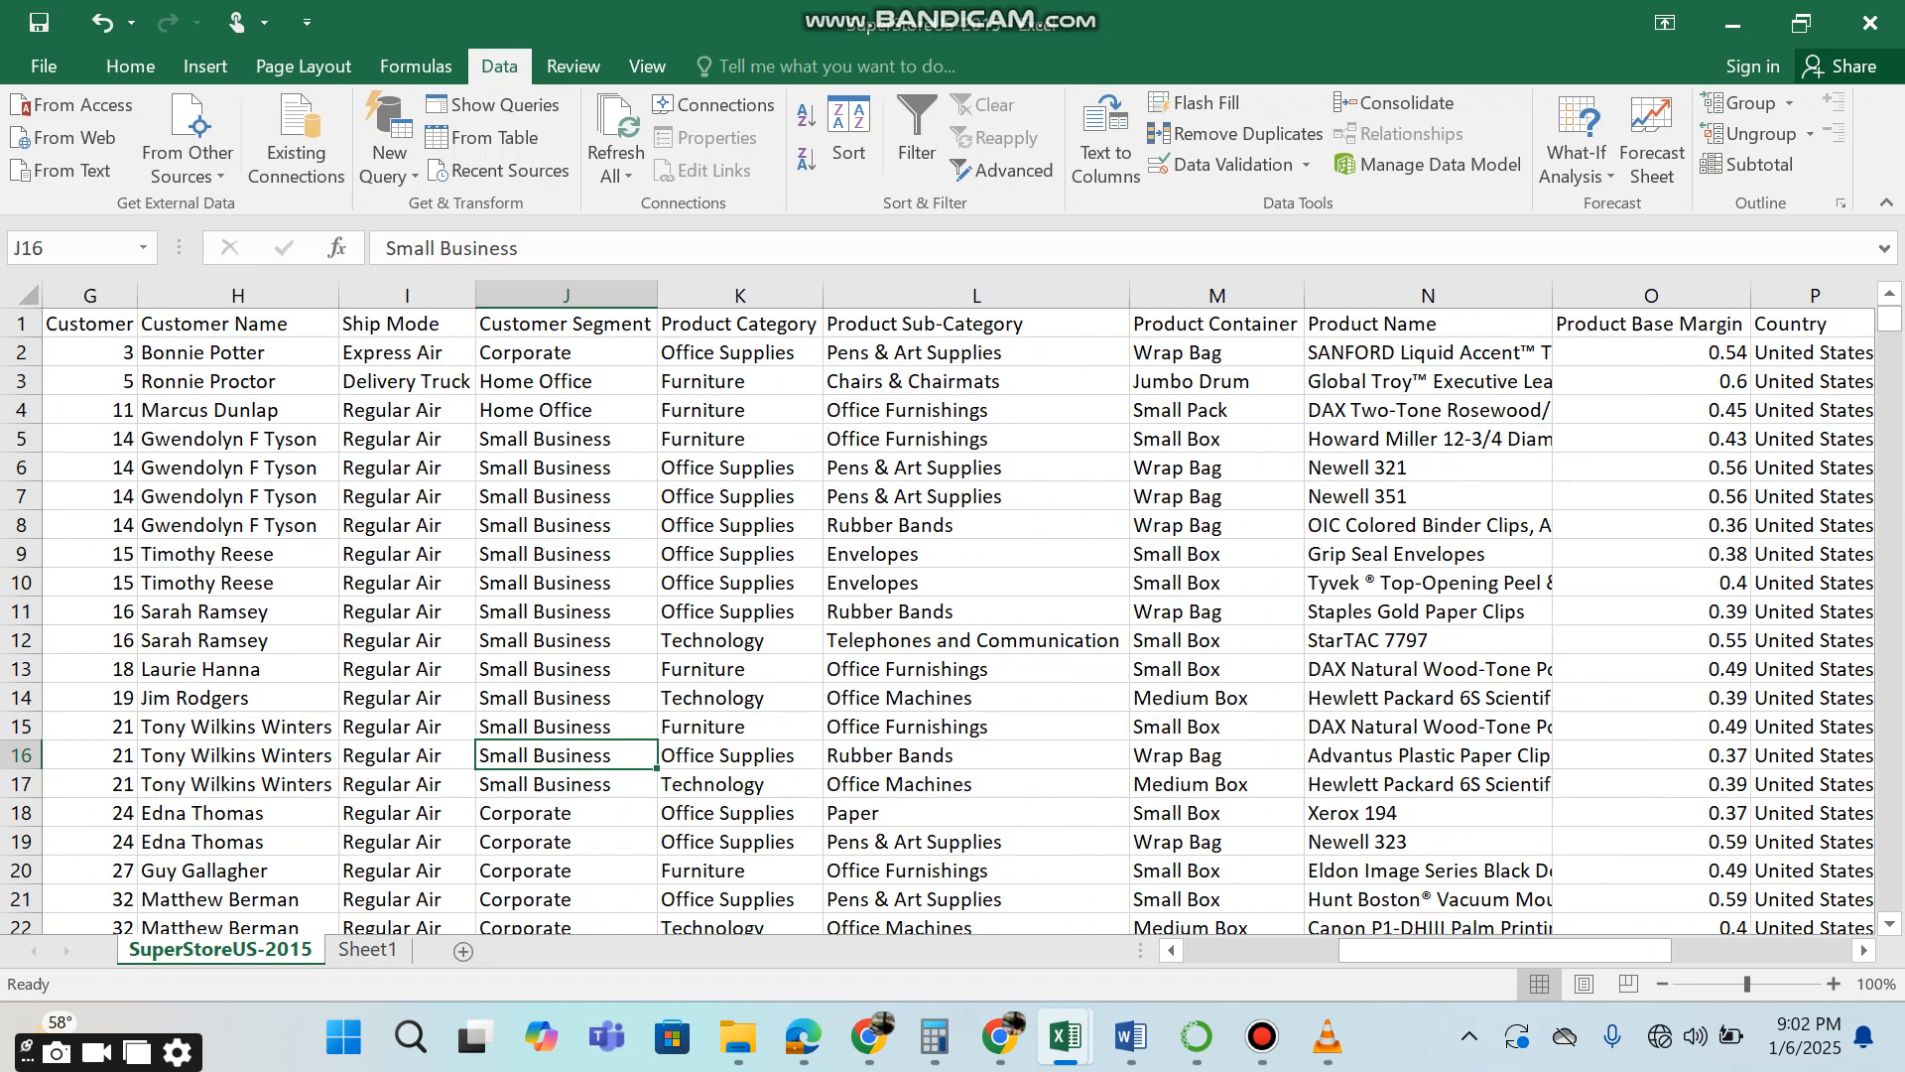
pyautogui.press('Right')
pyautogui.press('Right')
pyautogui.press('Right')
pyautogui.press('Right')
pyautogui.press('Right')
pyautogui.press('Right')
pyautogui.press('Right')
pyautogui.press('Right')
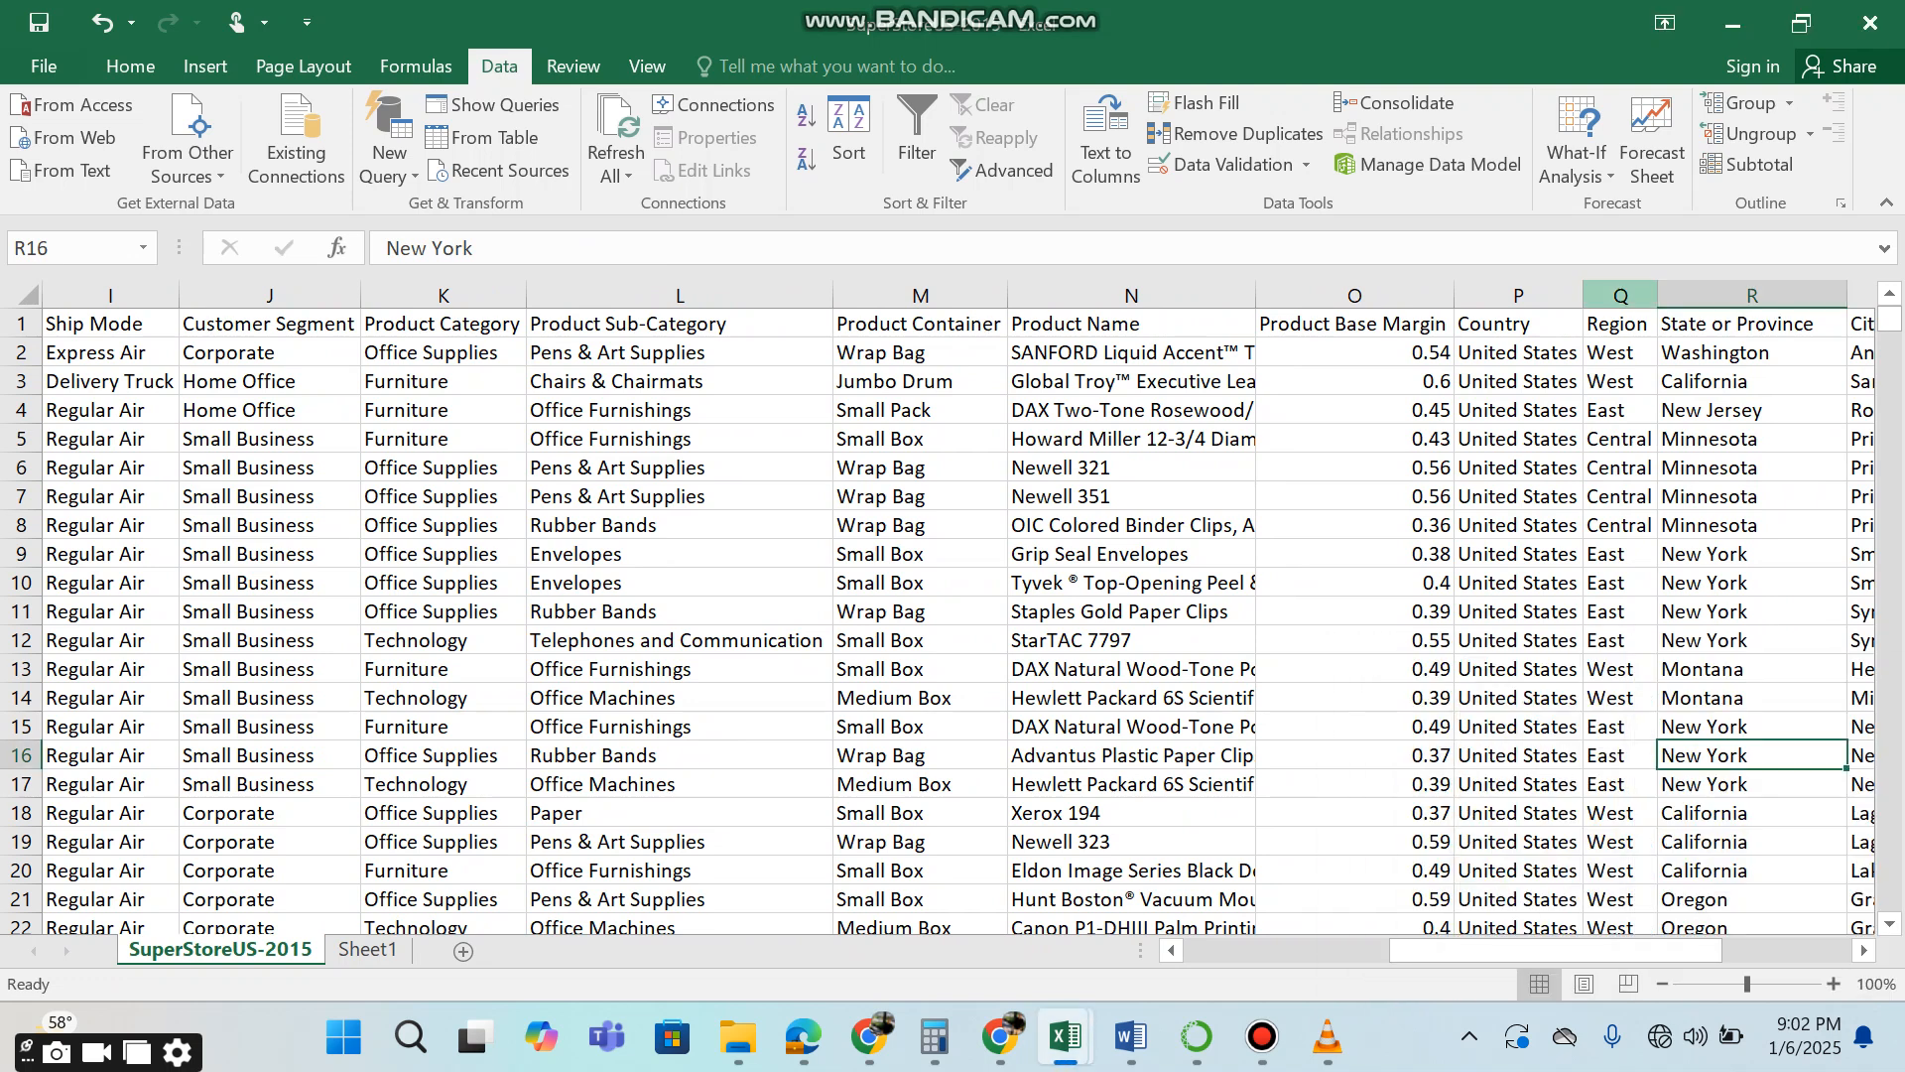
pyautogui.click(1620, 295)
pyautogui.hotkey('ctrl', 'c')
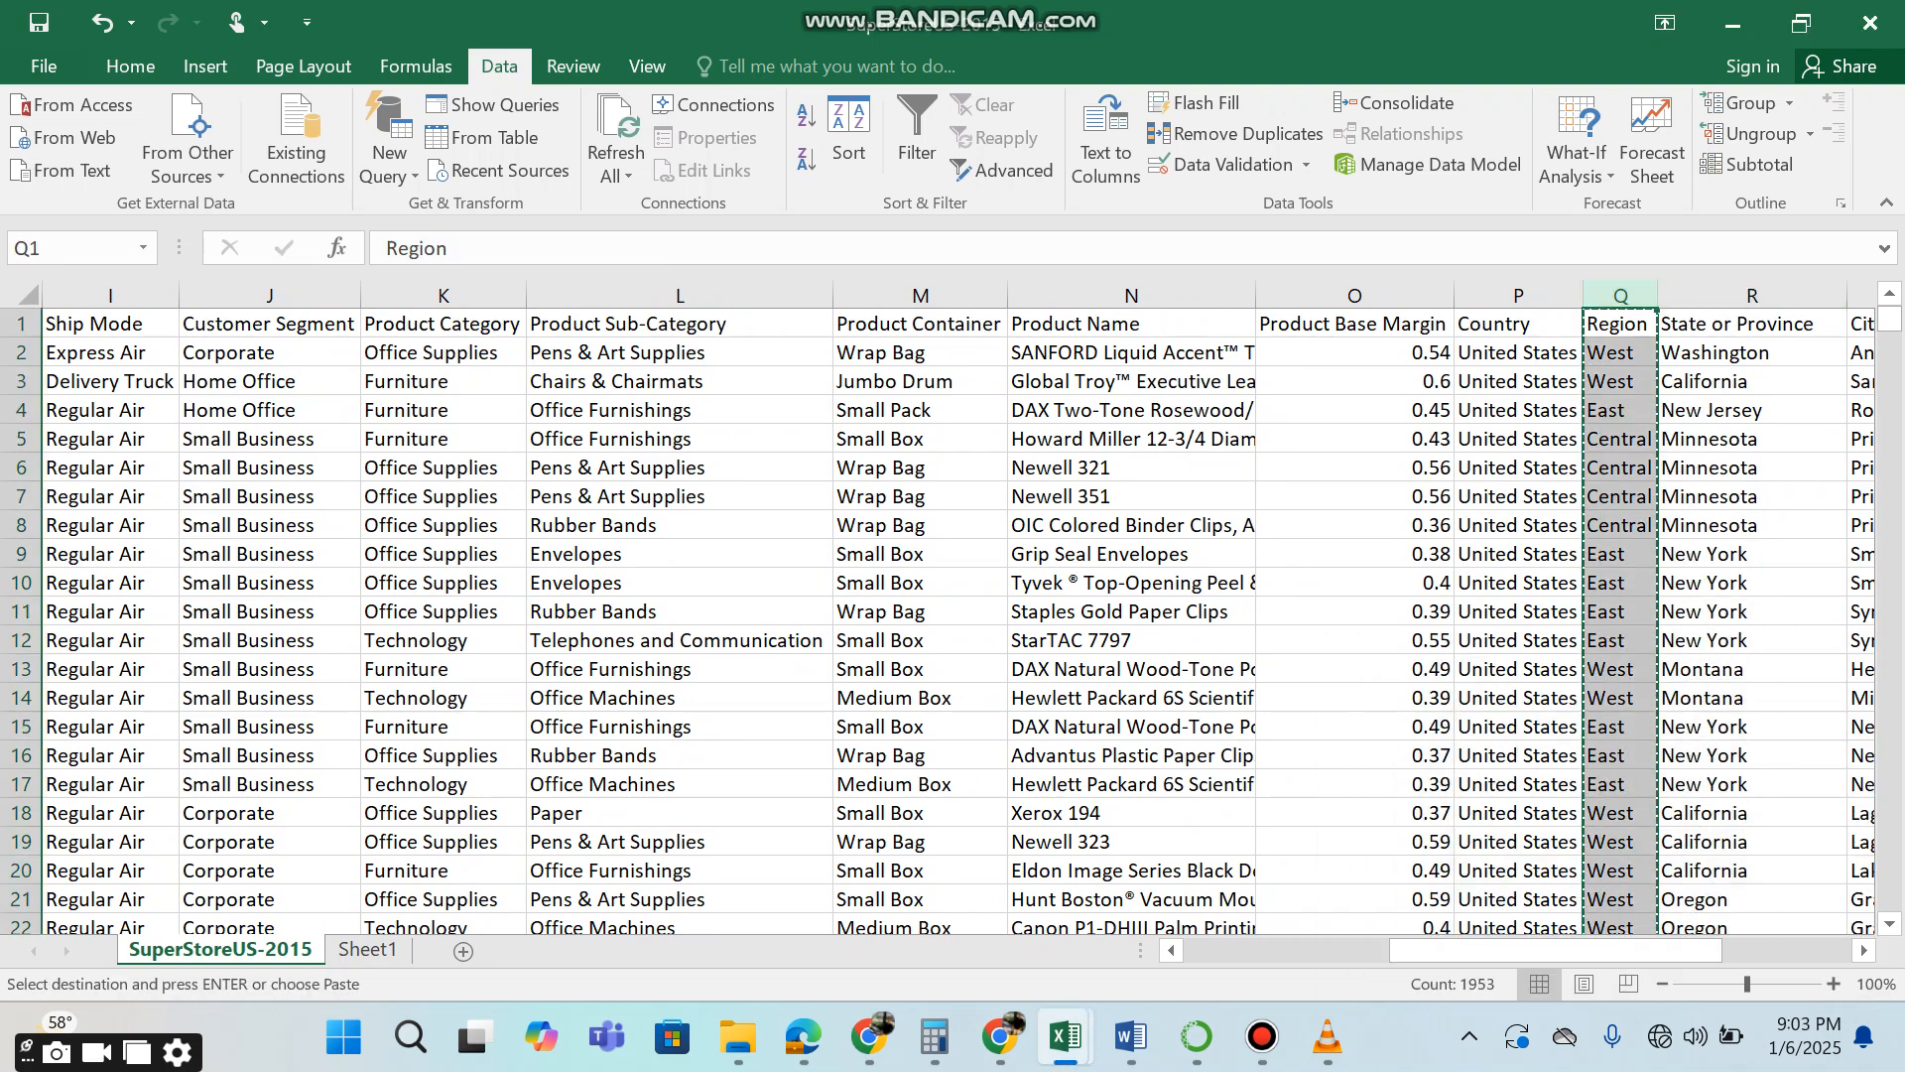
pyautogui.click(1355, 381)
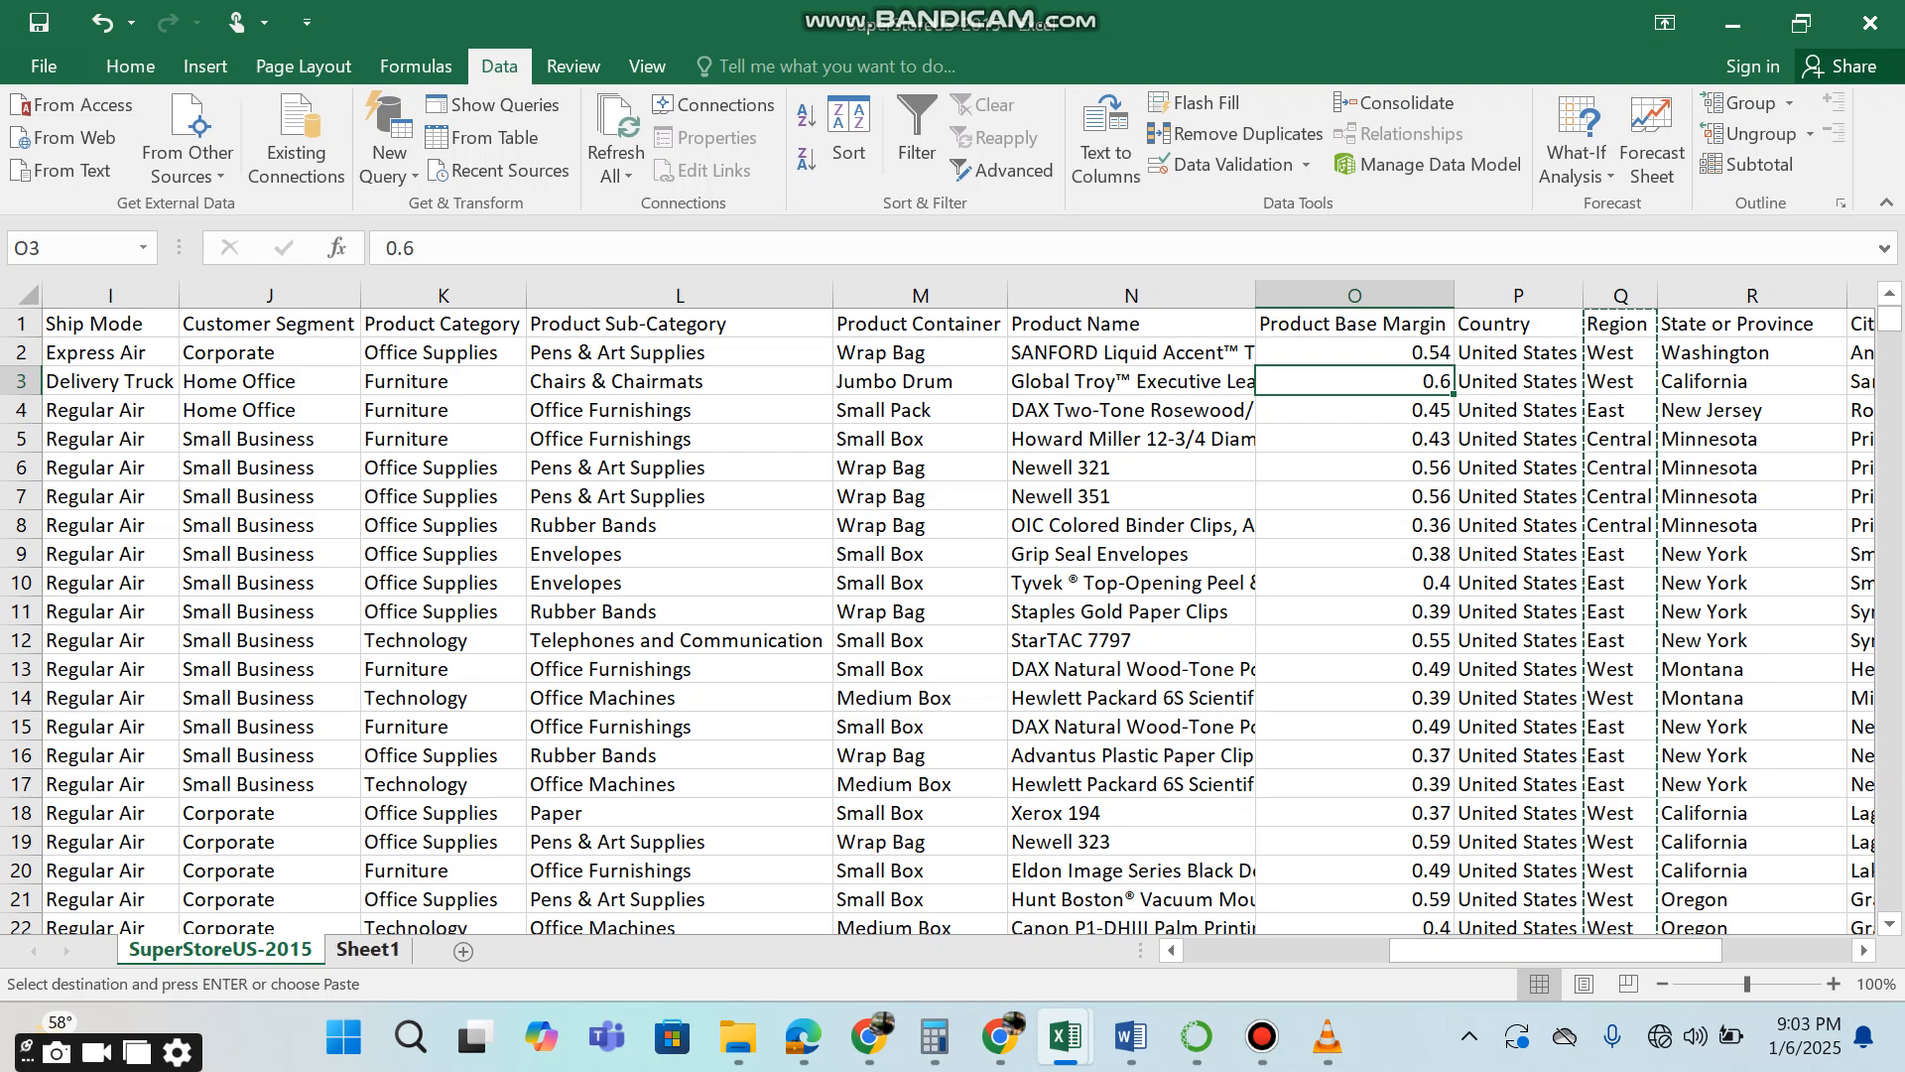
# Paste the copied Region column into Sheet1 starting at A1 and widen column A.
pyautogui.click(367, 948)
pyautogui.press('Up')
pyautogui.press('Up')
pyautogui.press('Up')
pyautogui.press('Up')
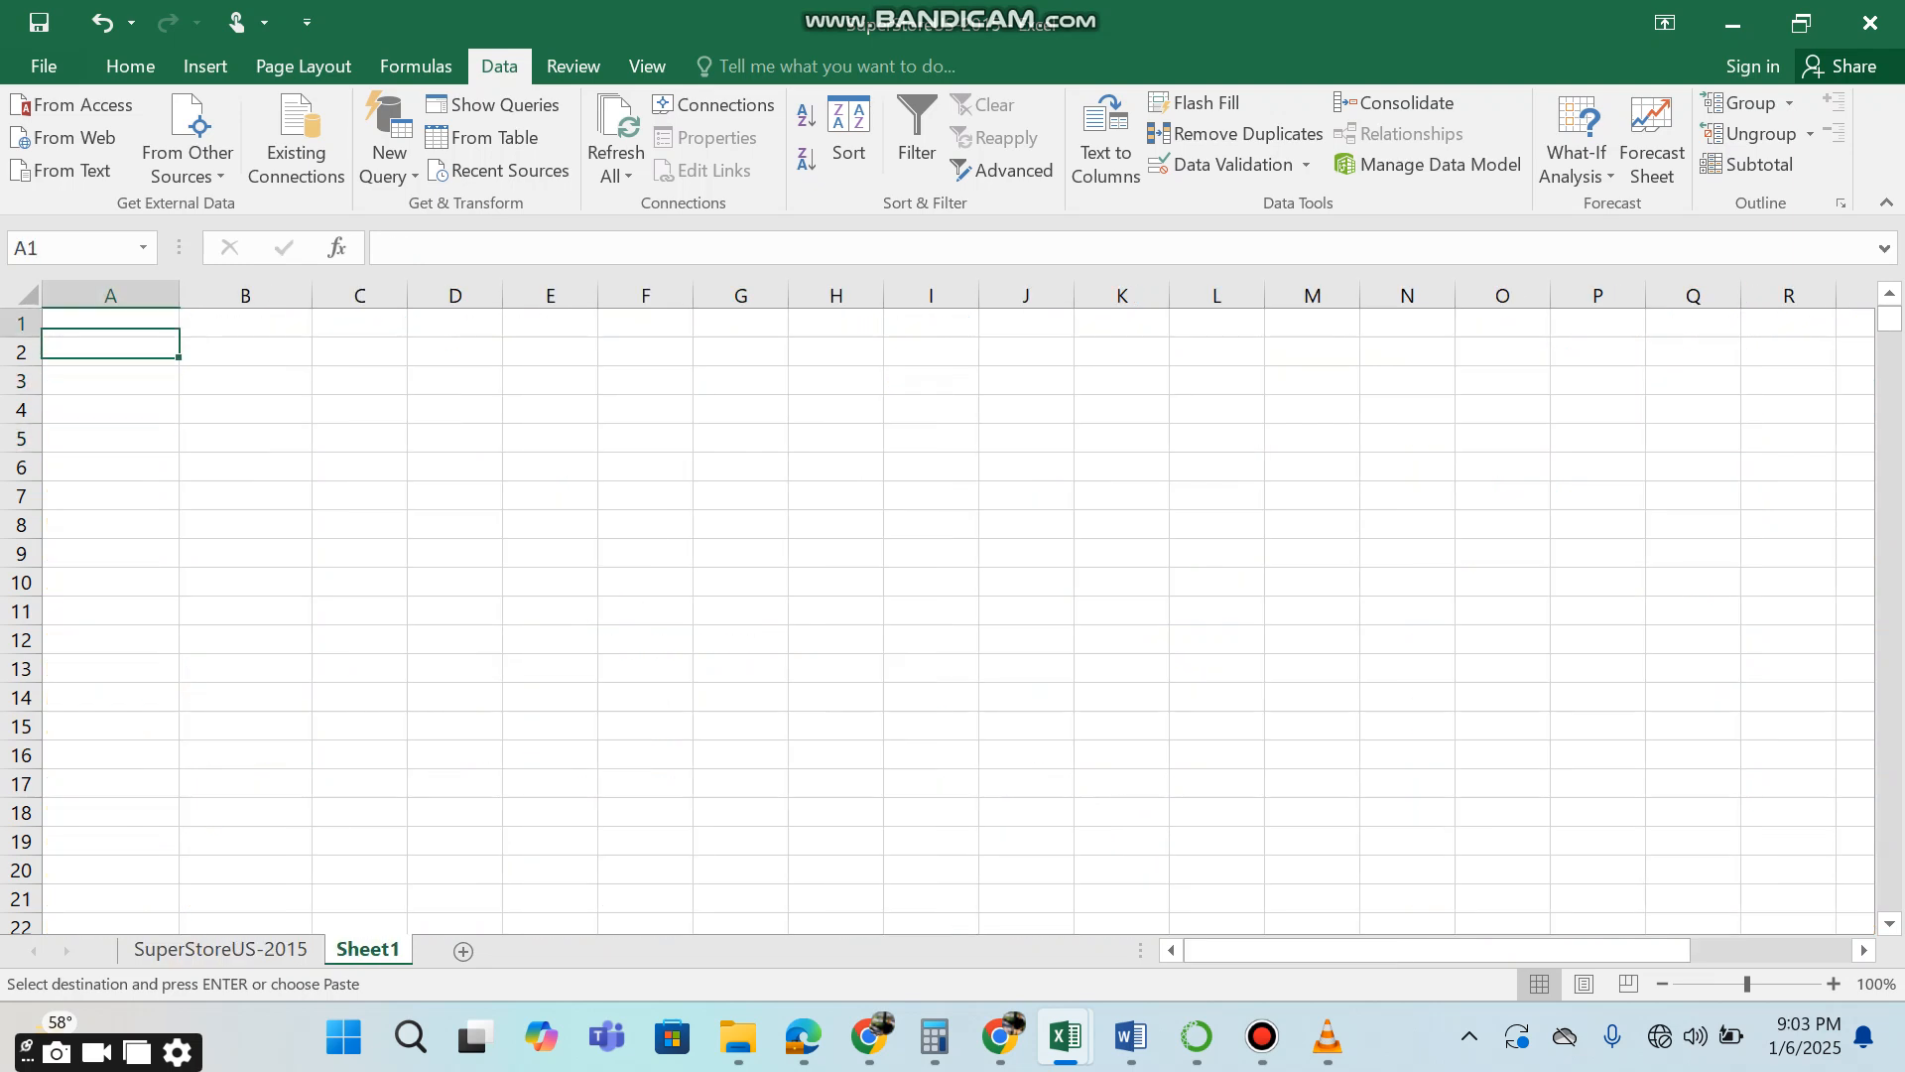
pyautogui.hotkey('ctrl', 'v')
pyautogui.moveTo(117, 295); pyautogui.dragTo(261, 295)
# Remove the duplicate values from the Region list below the header in column A of Sheet1.
pyautogui.click(199, 352)
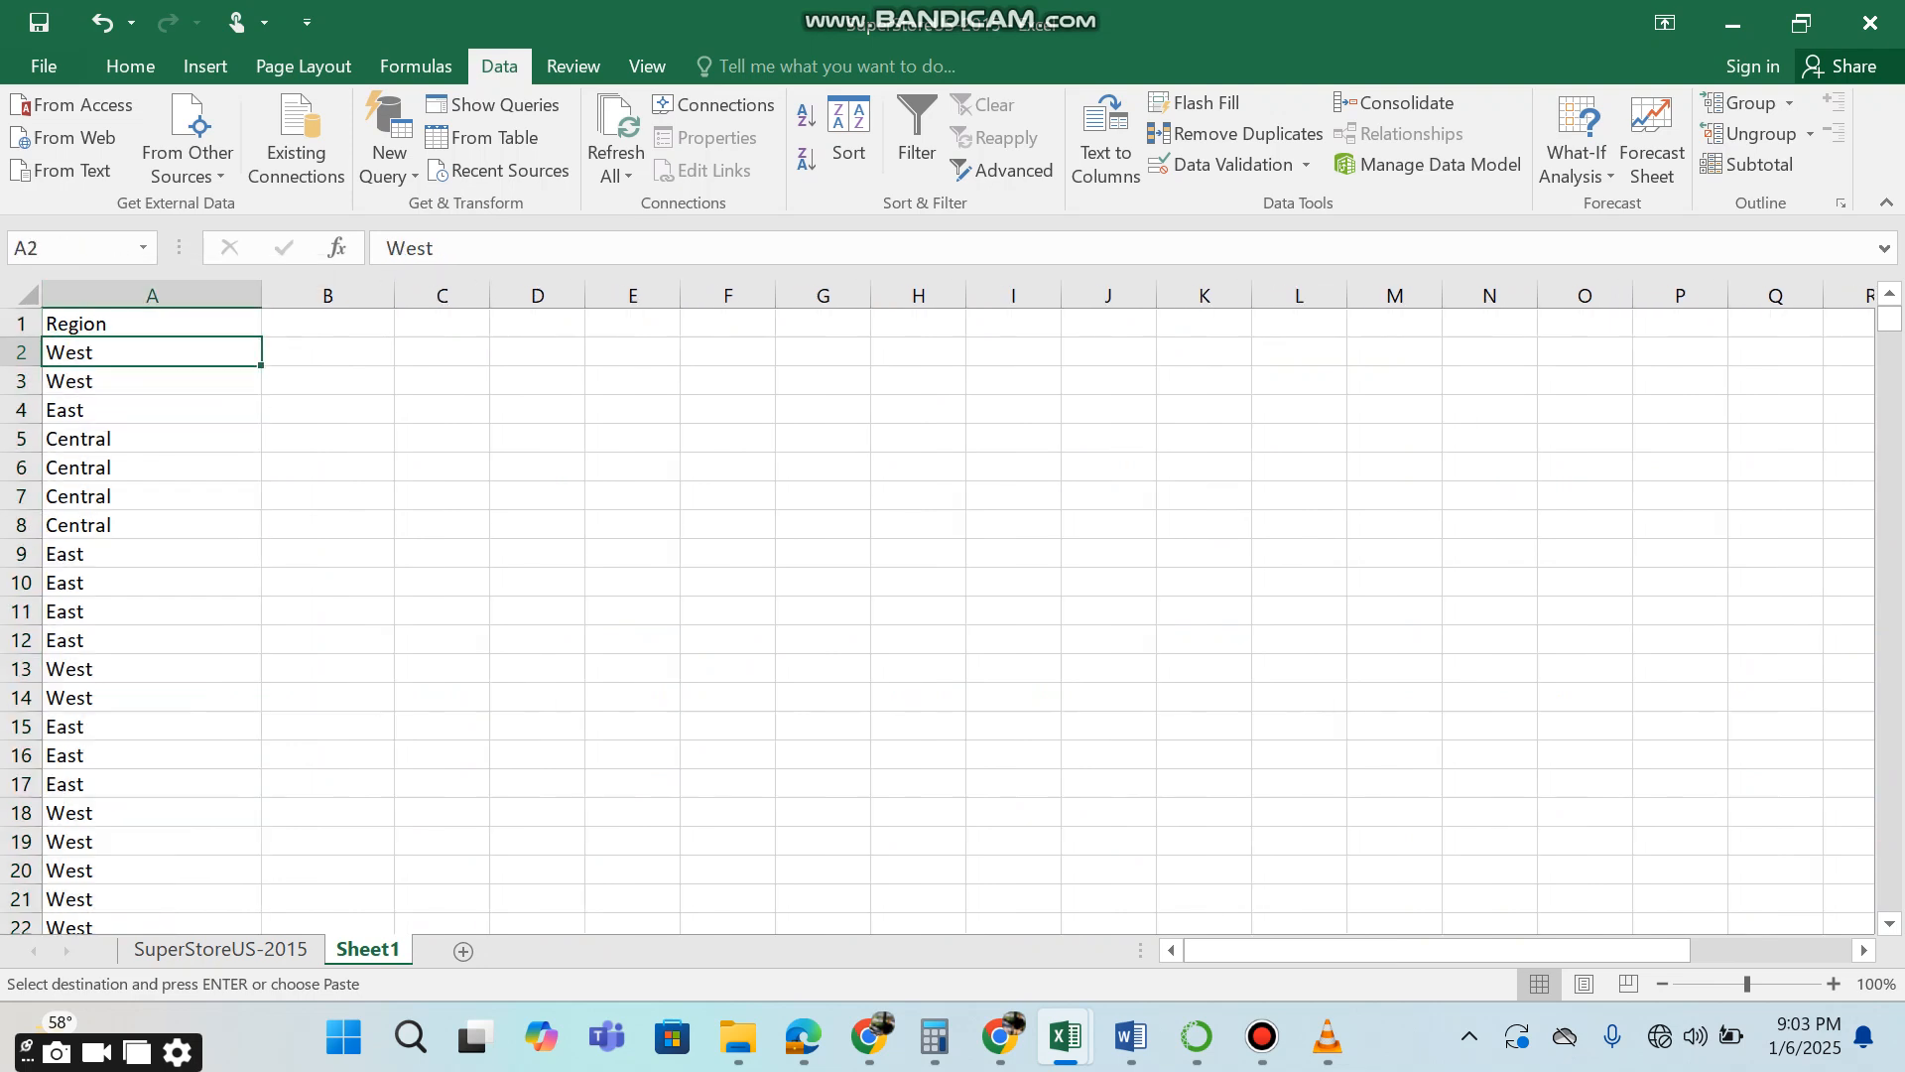
pyautogui.hotkey('ctrl', 'shift', 'Down')
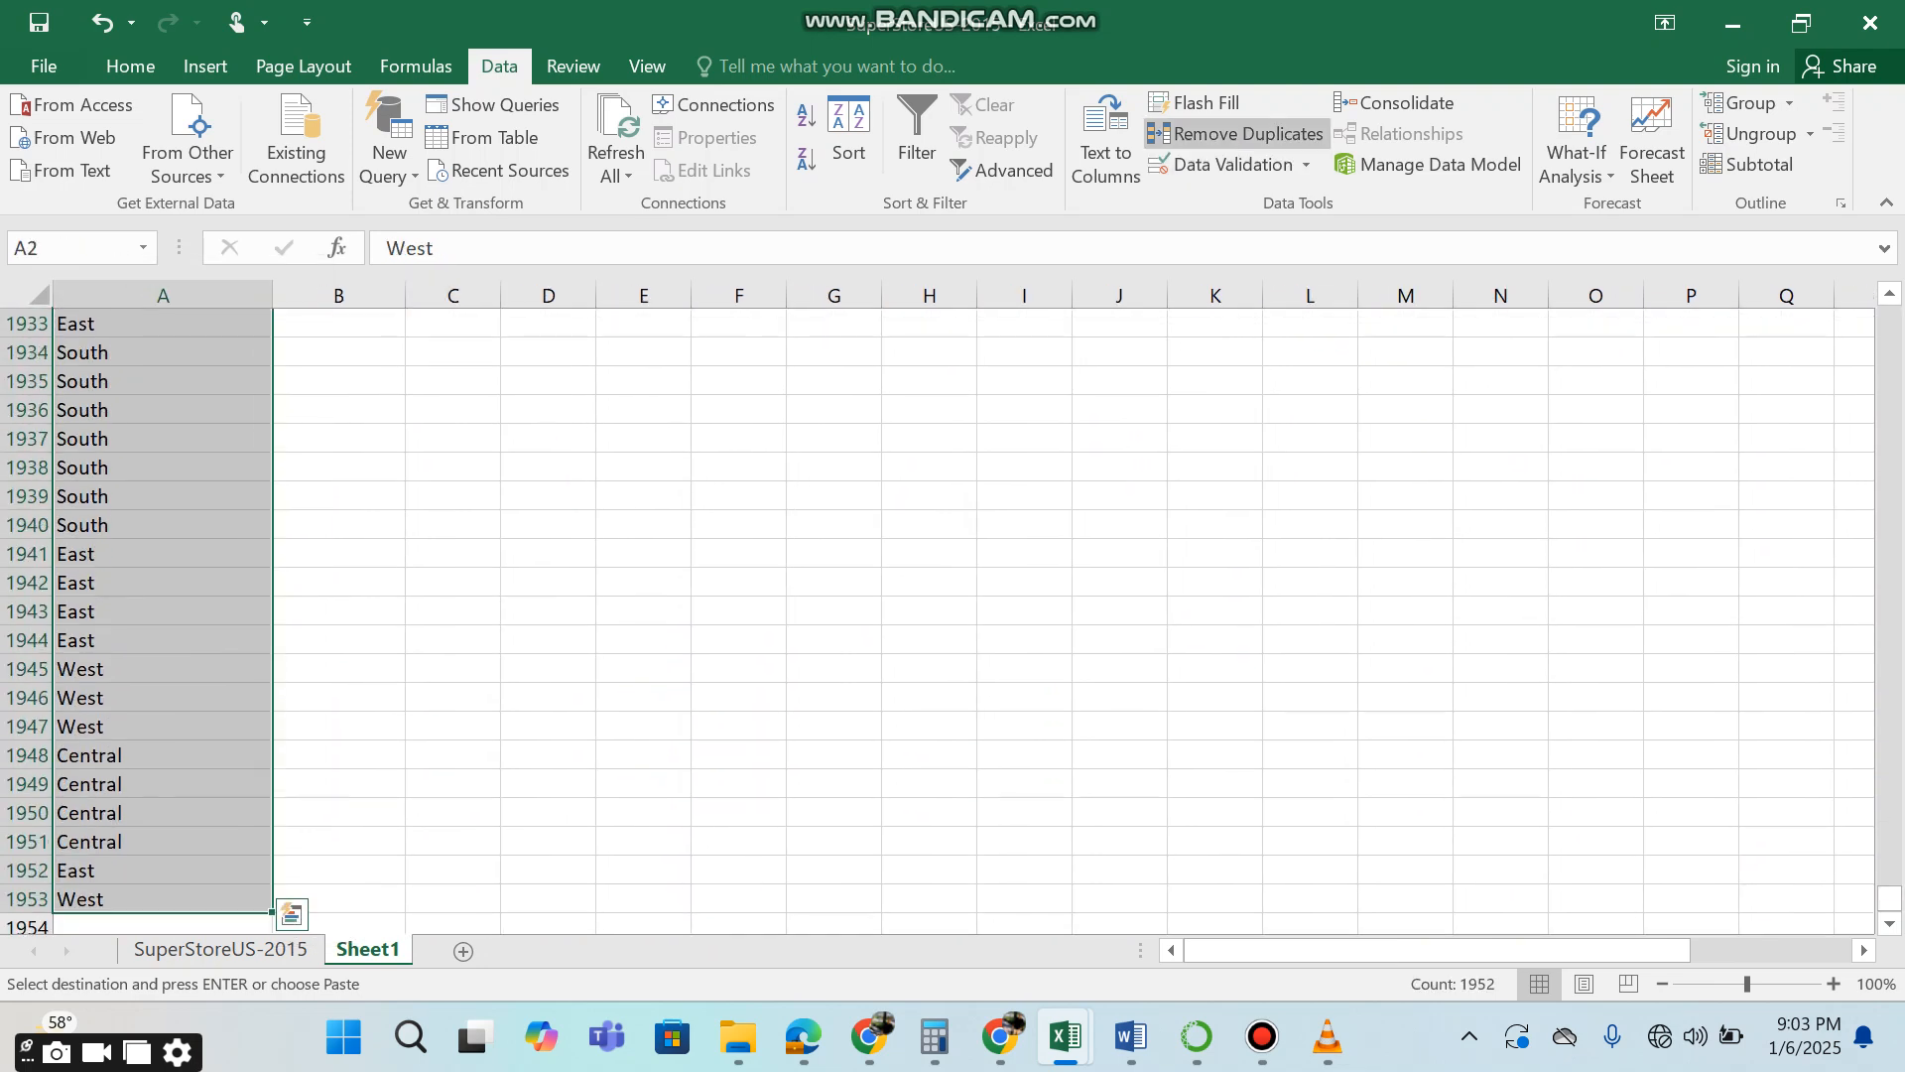
pyautogui.click(1235, 133)
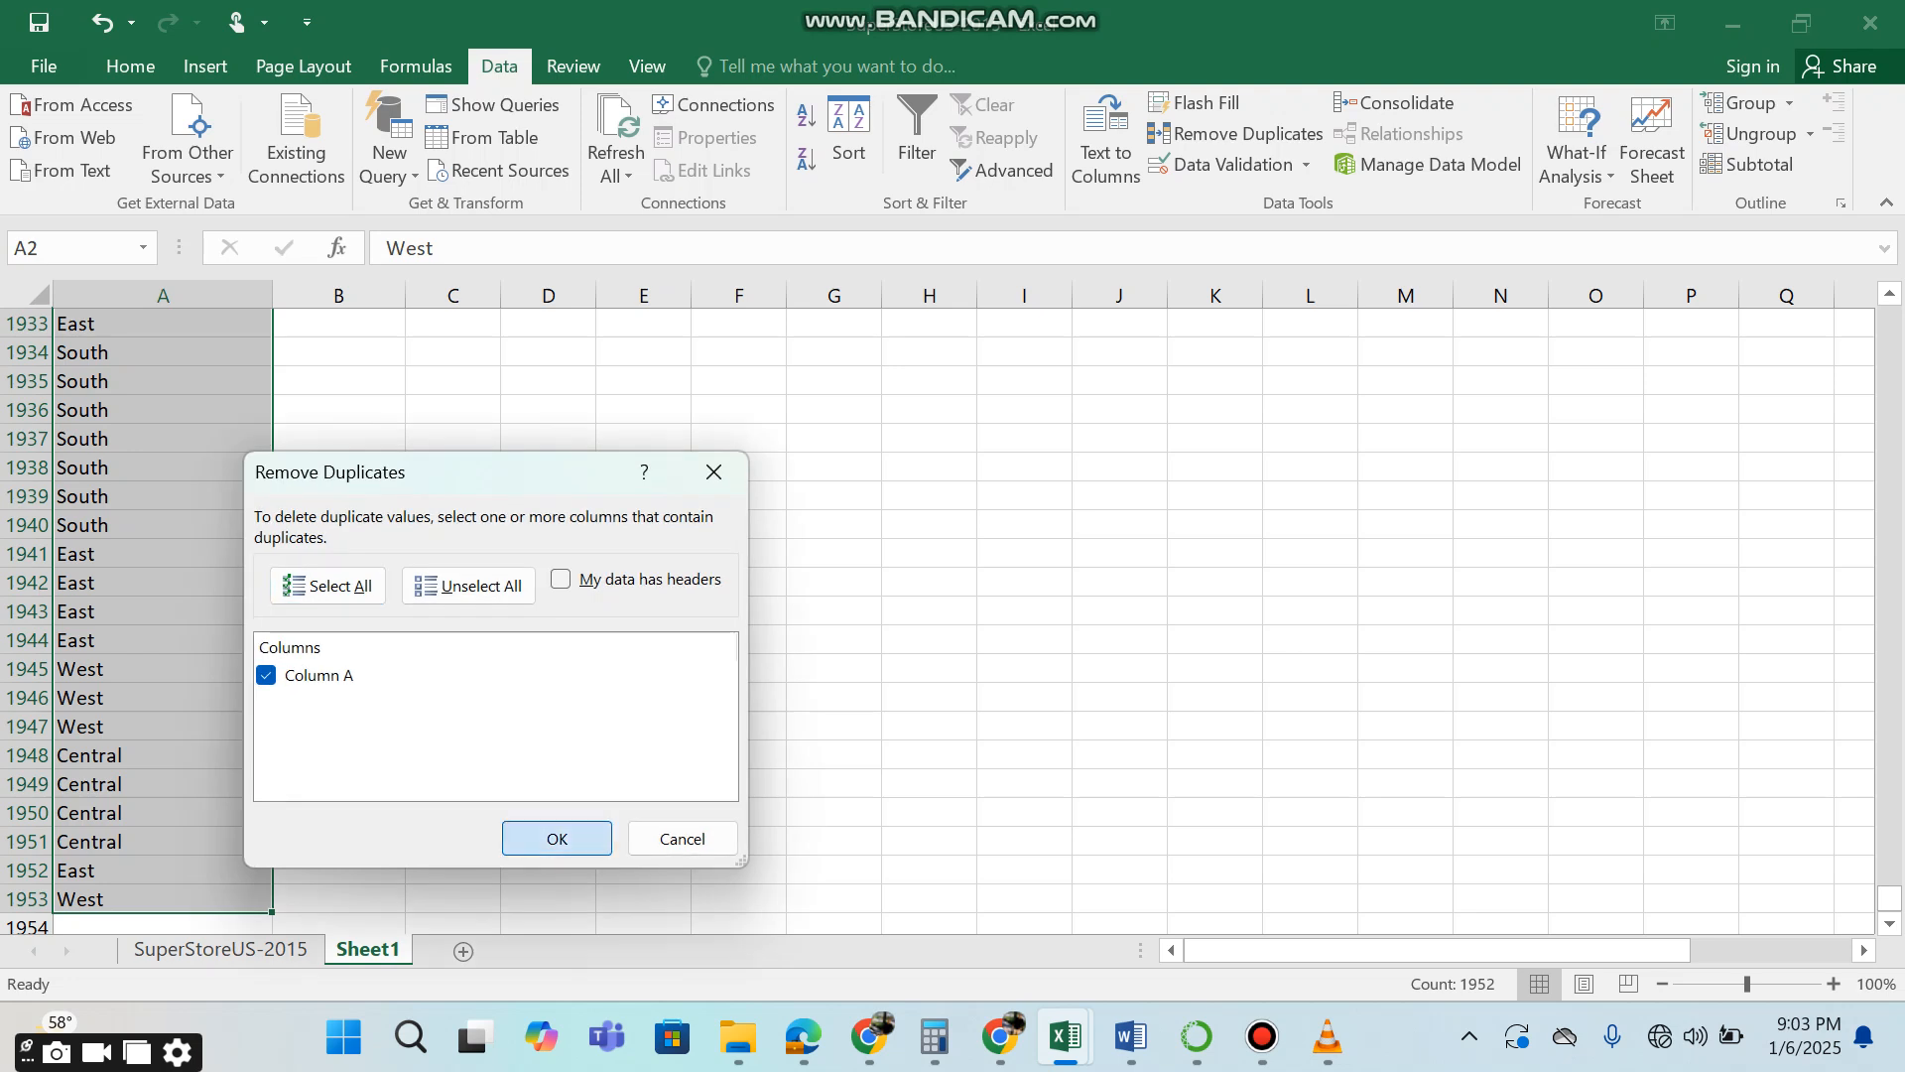
pyautogui.click(552, 833)
pyautogui.click(964, 597)
pyautogui.click(163, 640)
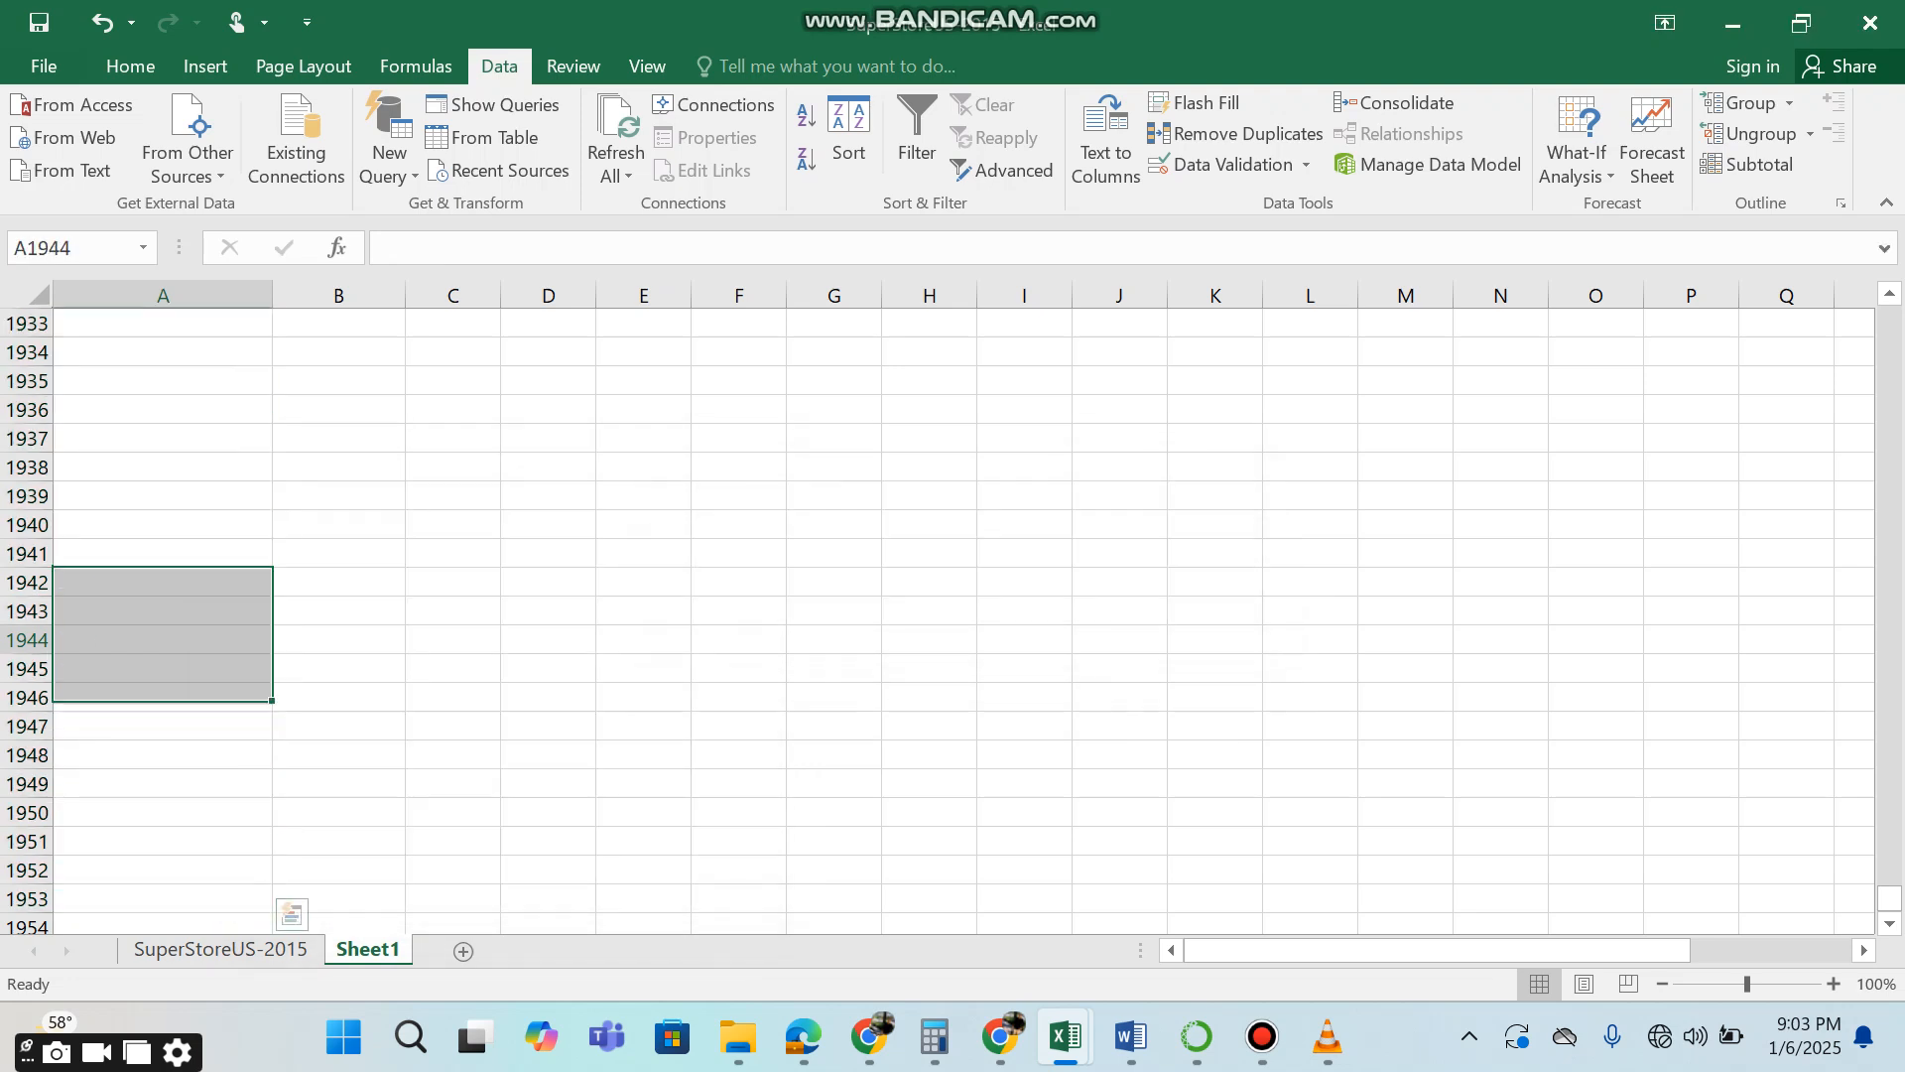
pyautogui.hotkey('ctrl', 'Up')
pyautogui.hotkey('ctrl', 'Up')
pyautogui.press('Down')
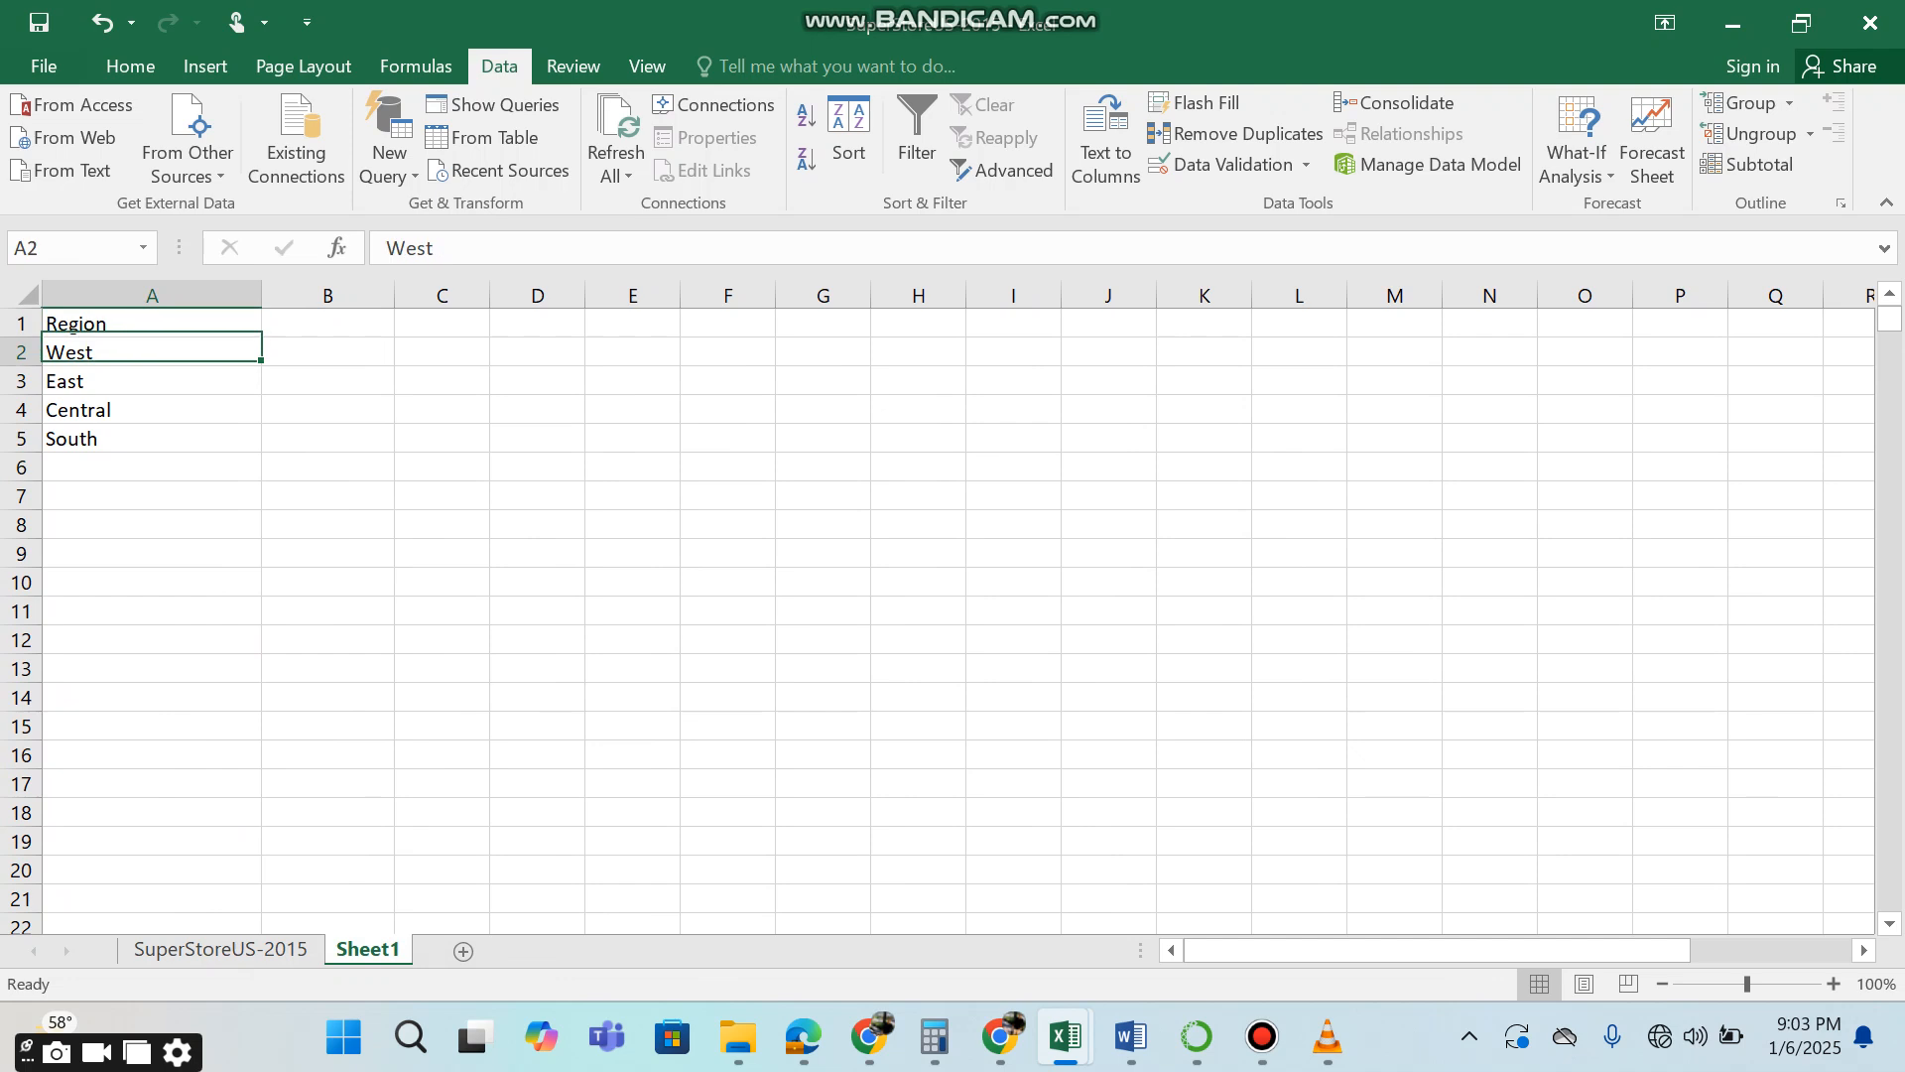
pyautogui.press('Up')
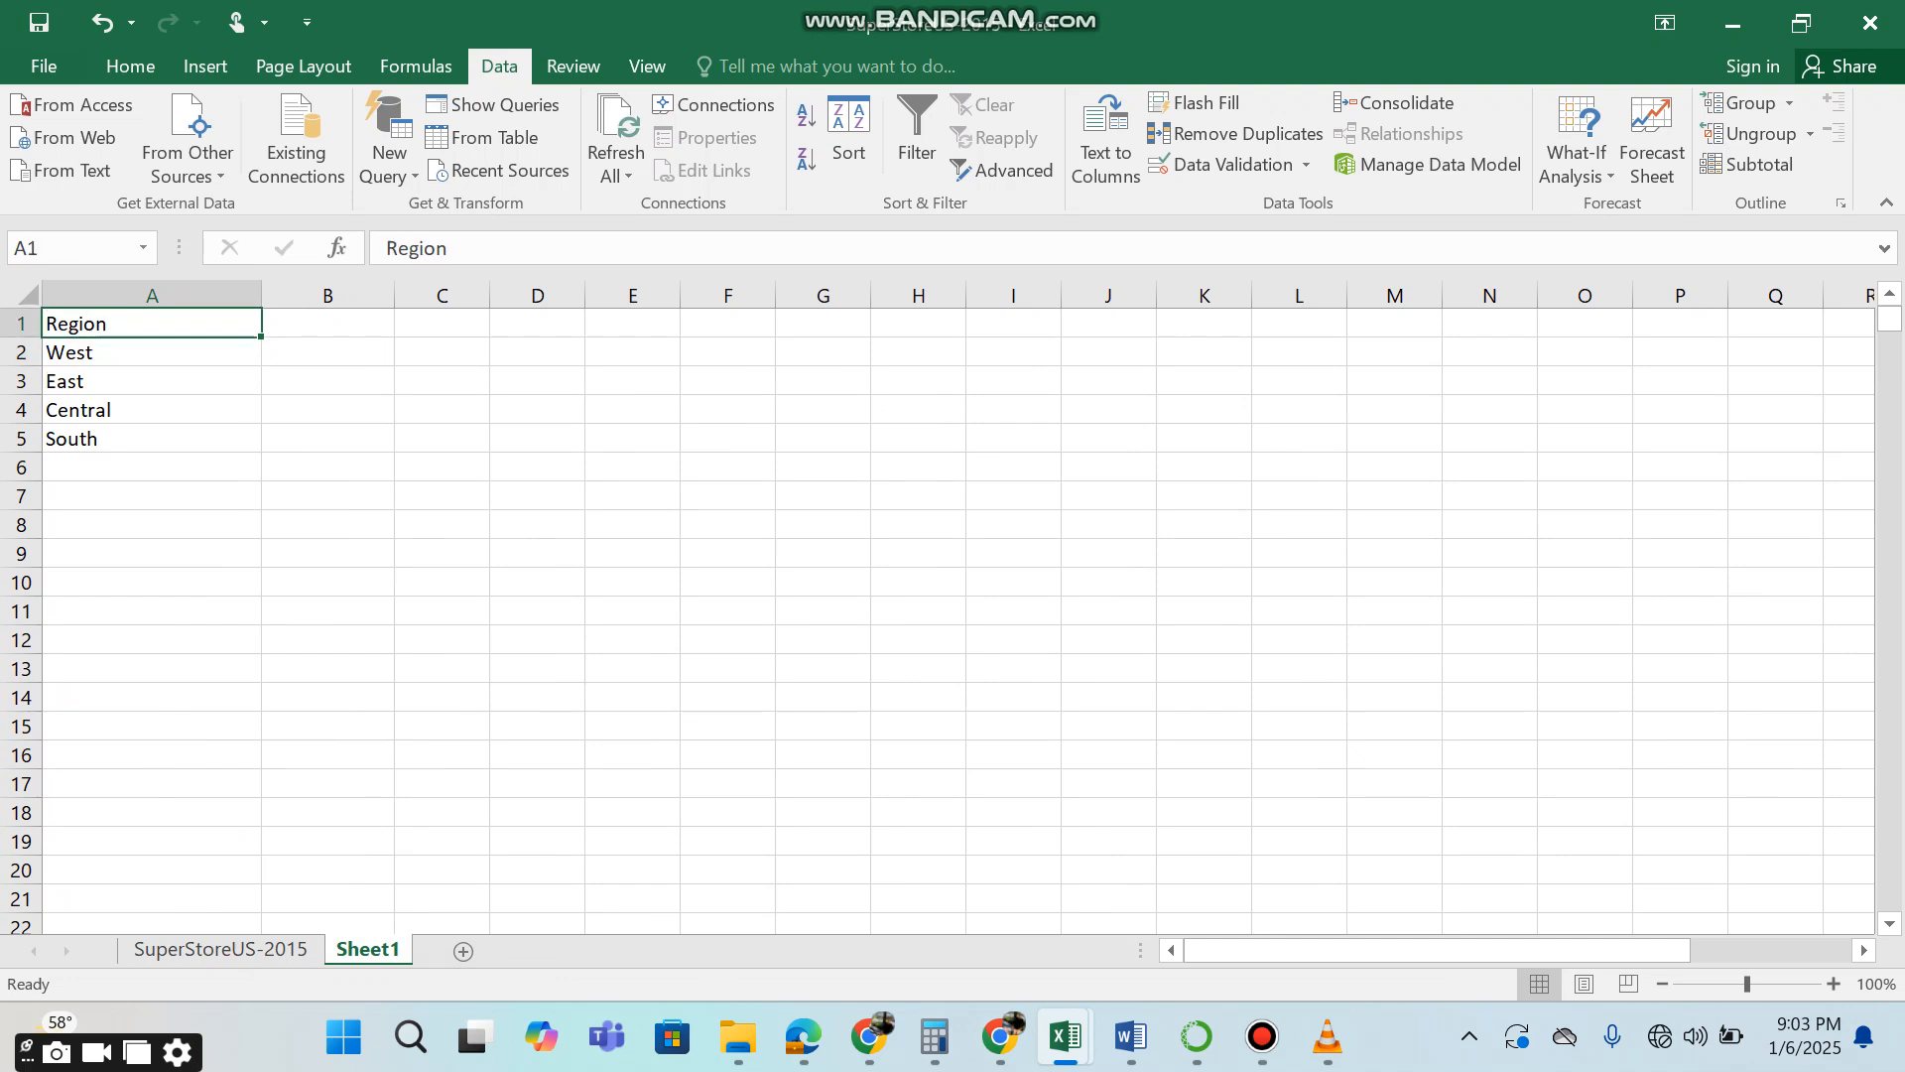
# Make the Region header in cell A1 of Sheet1 bold.
pyautogui.hotkey('ctrl', 'shift', 'Down')
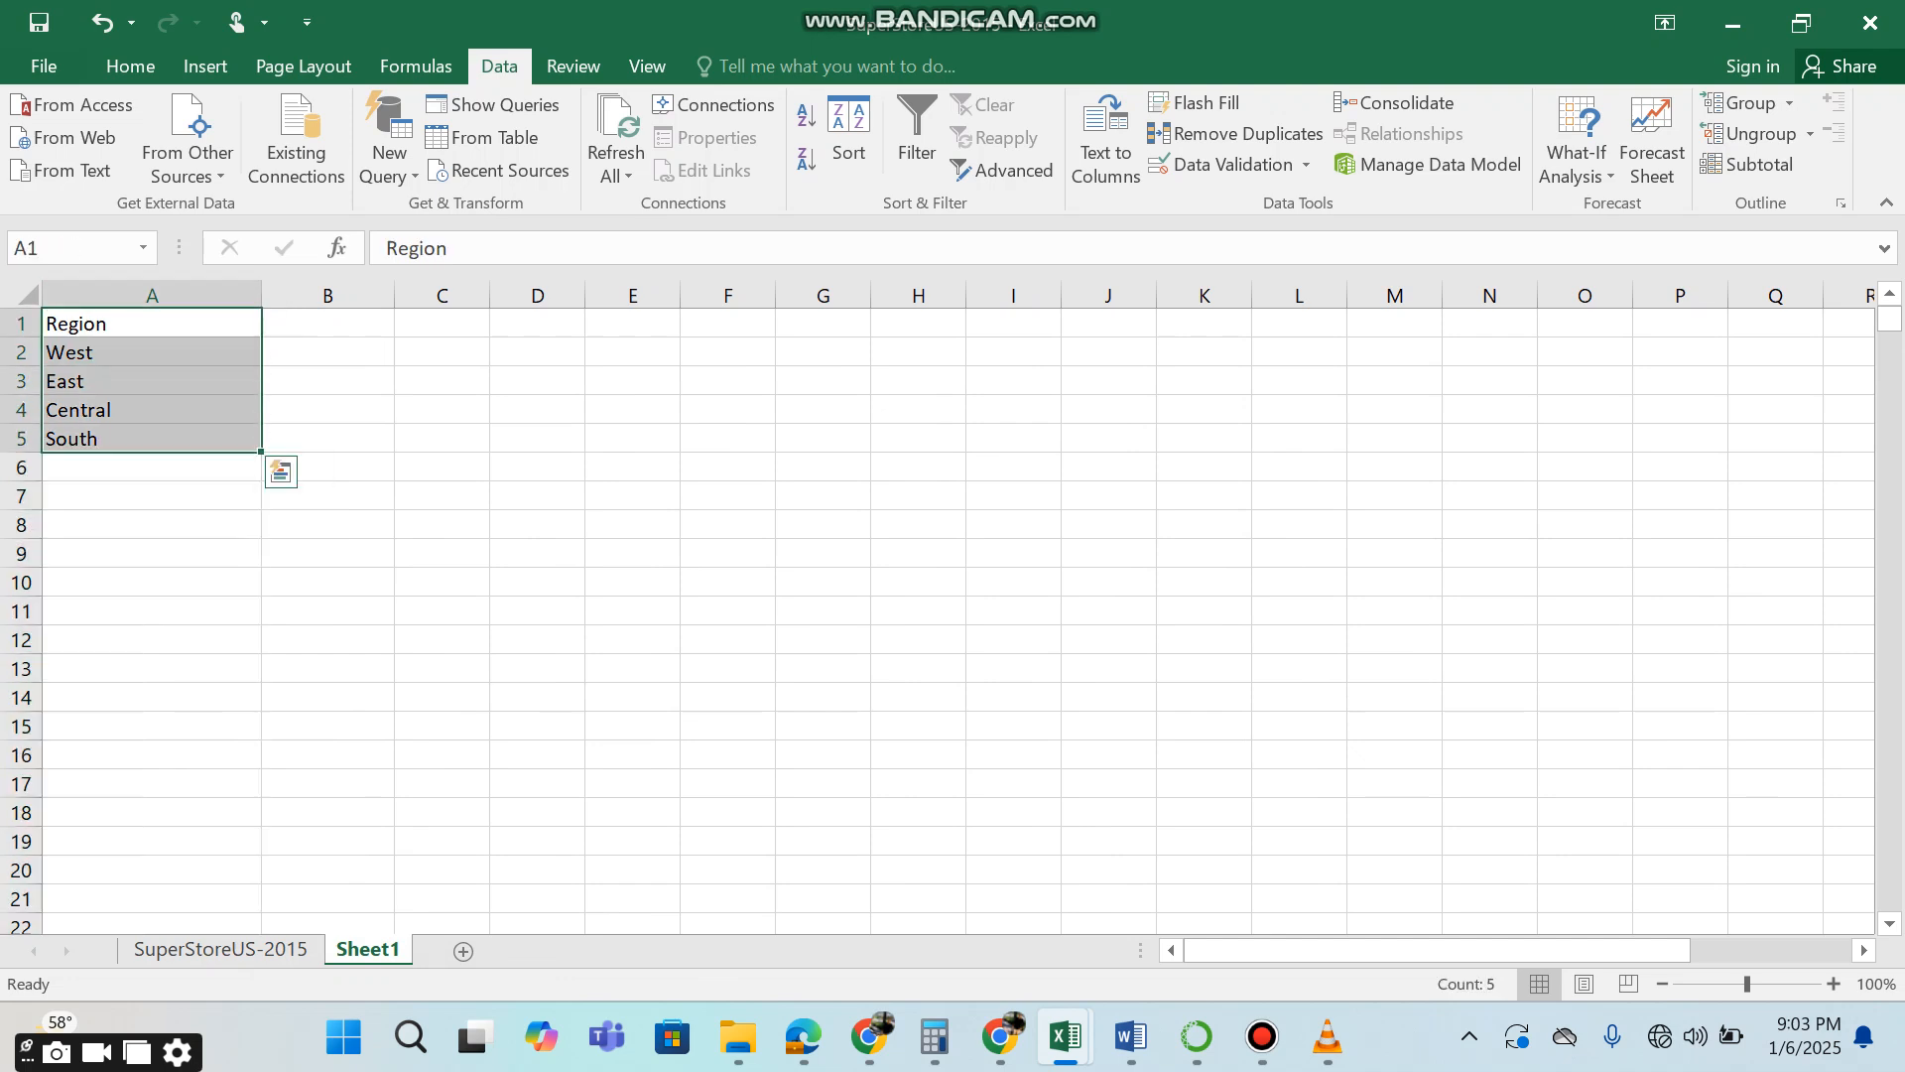
pyautogui.hotkey('ctrl', 'shift', 'Up')
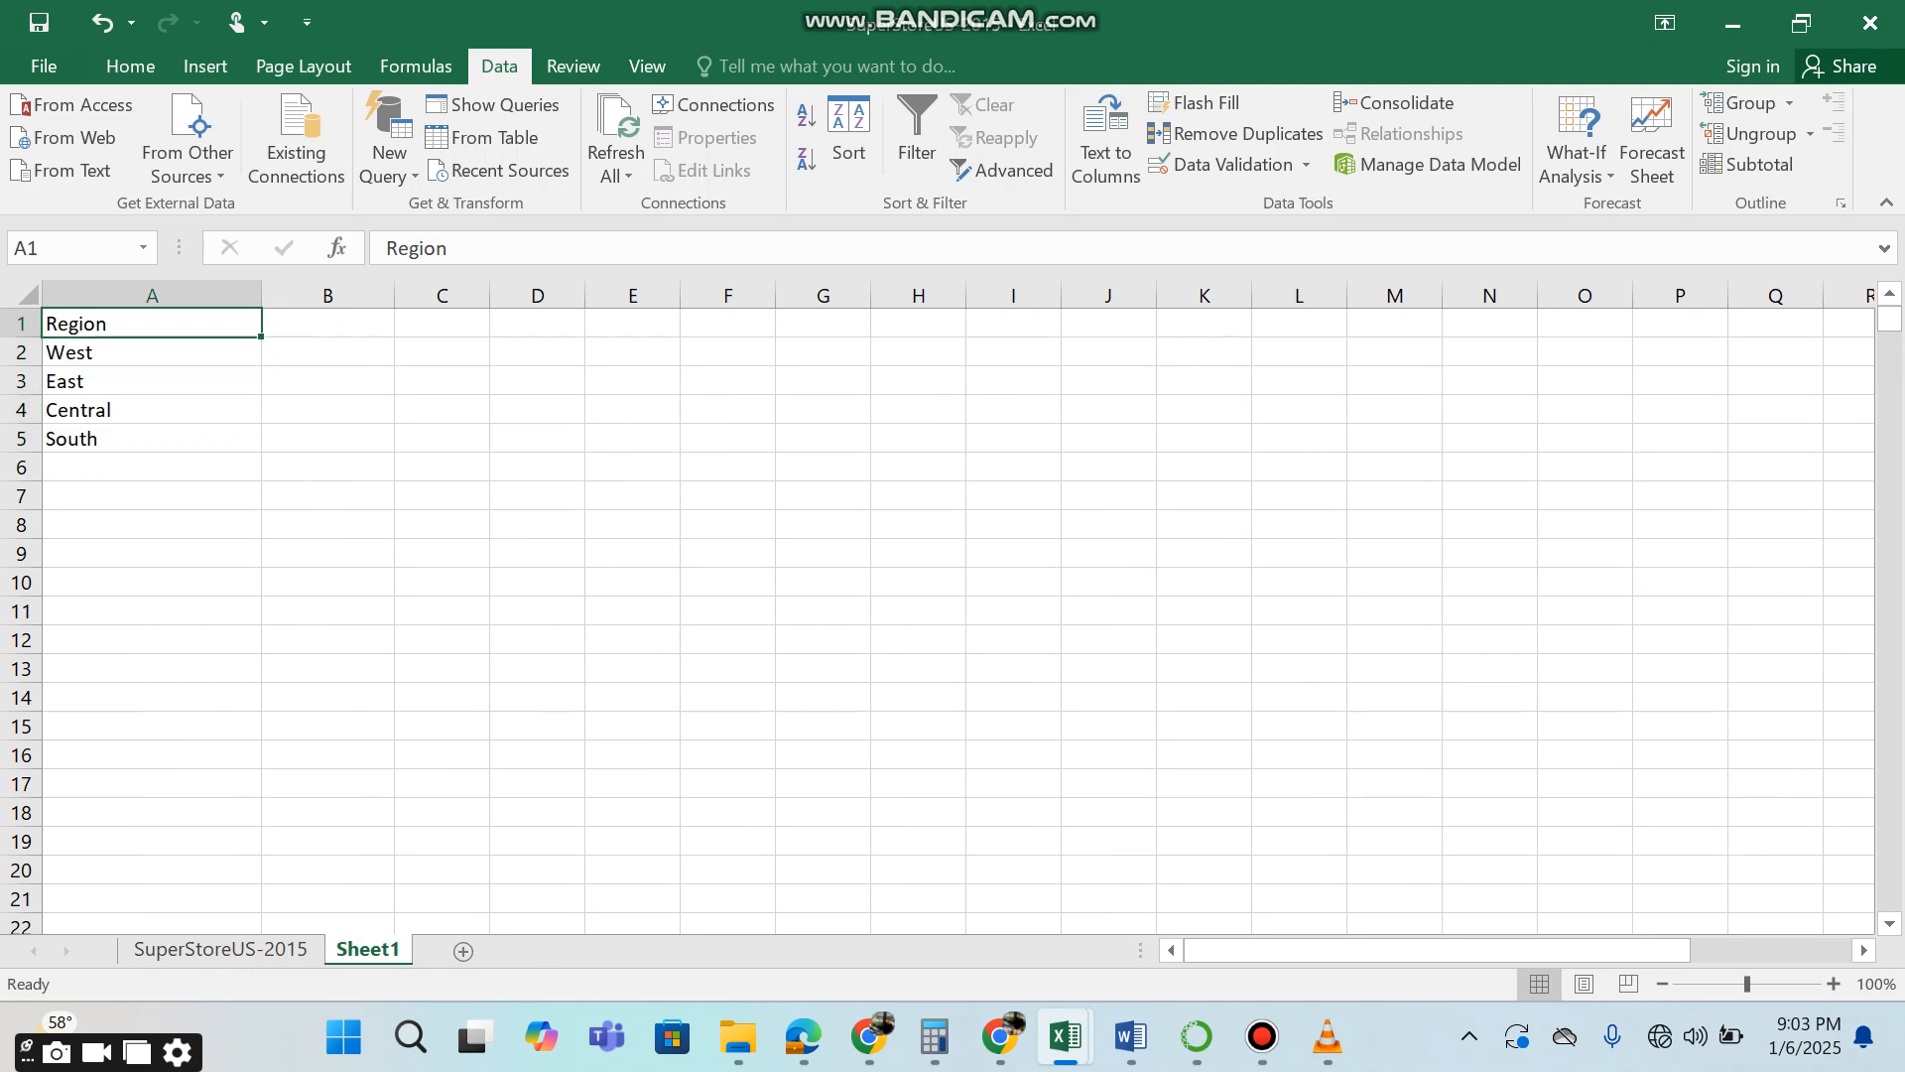
pyautogui.hotkey('ctrl', 'b')
pyautogui.click(327, 352)
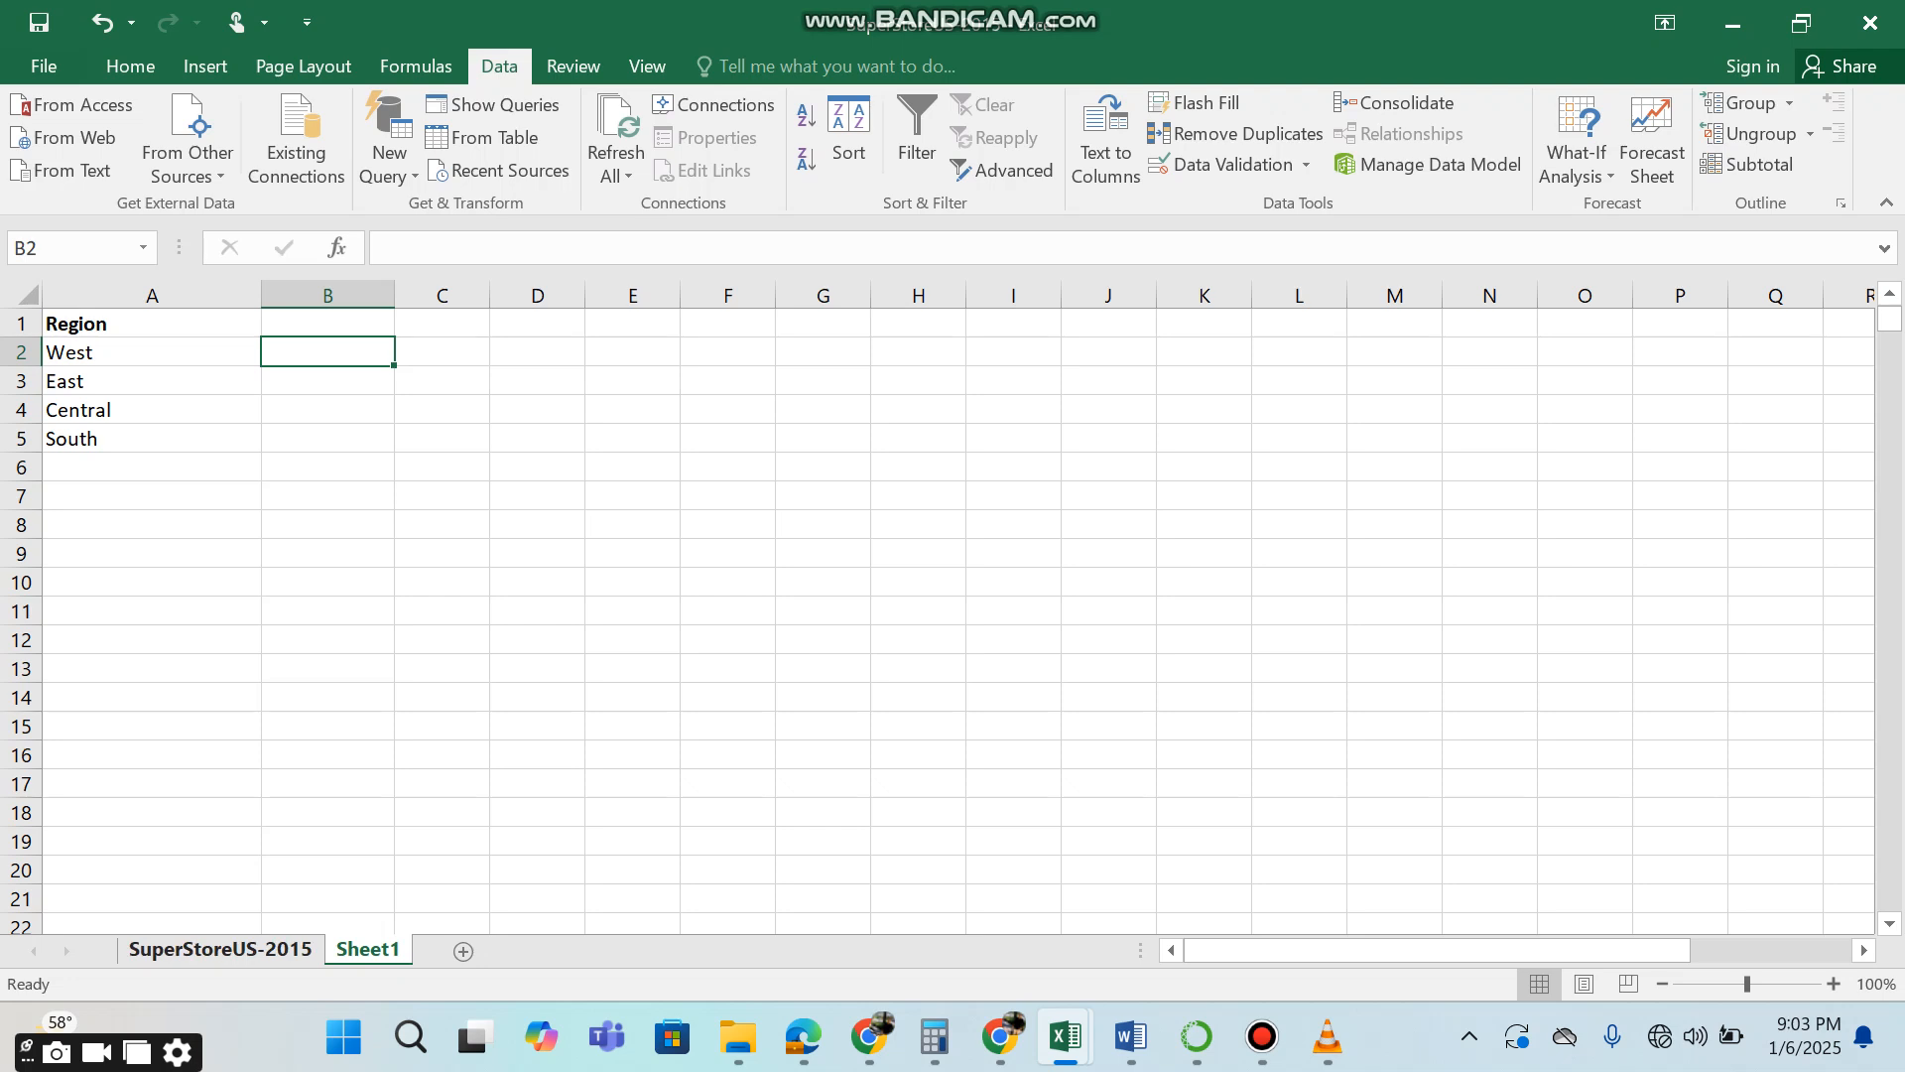
# Enter the header Quantity Sold in cell B1 of Sheet1.
pyautogui.click(327, 324)
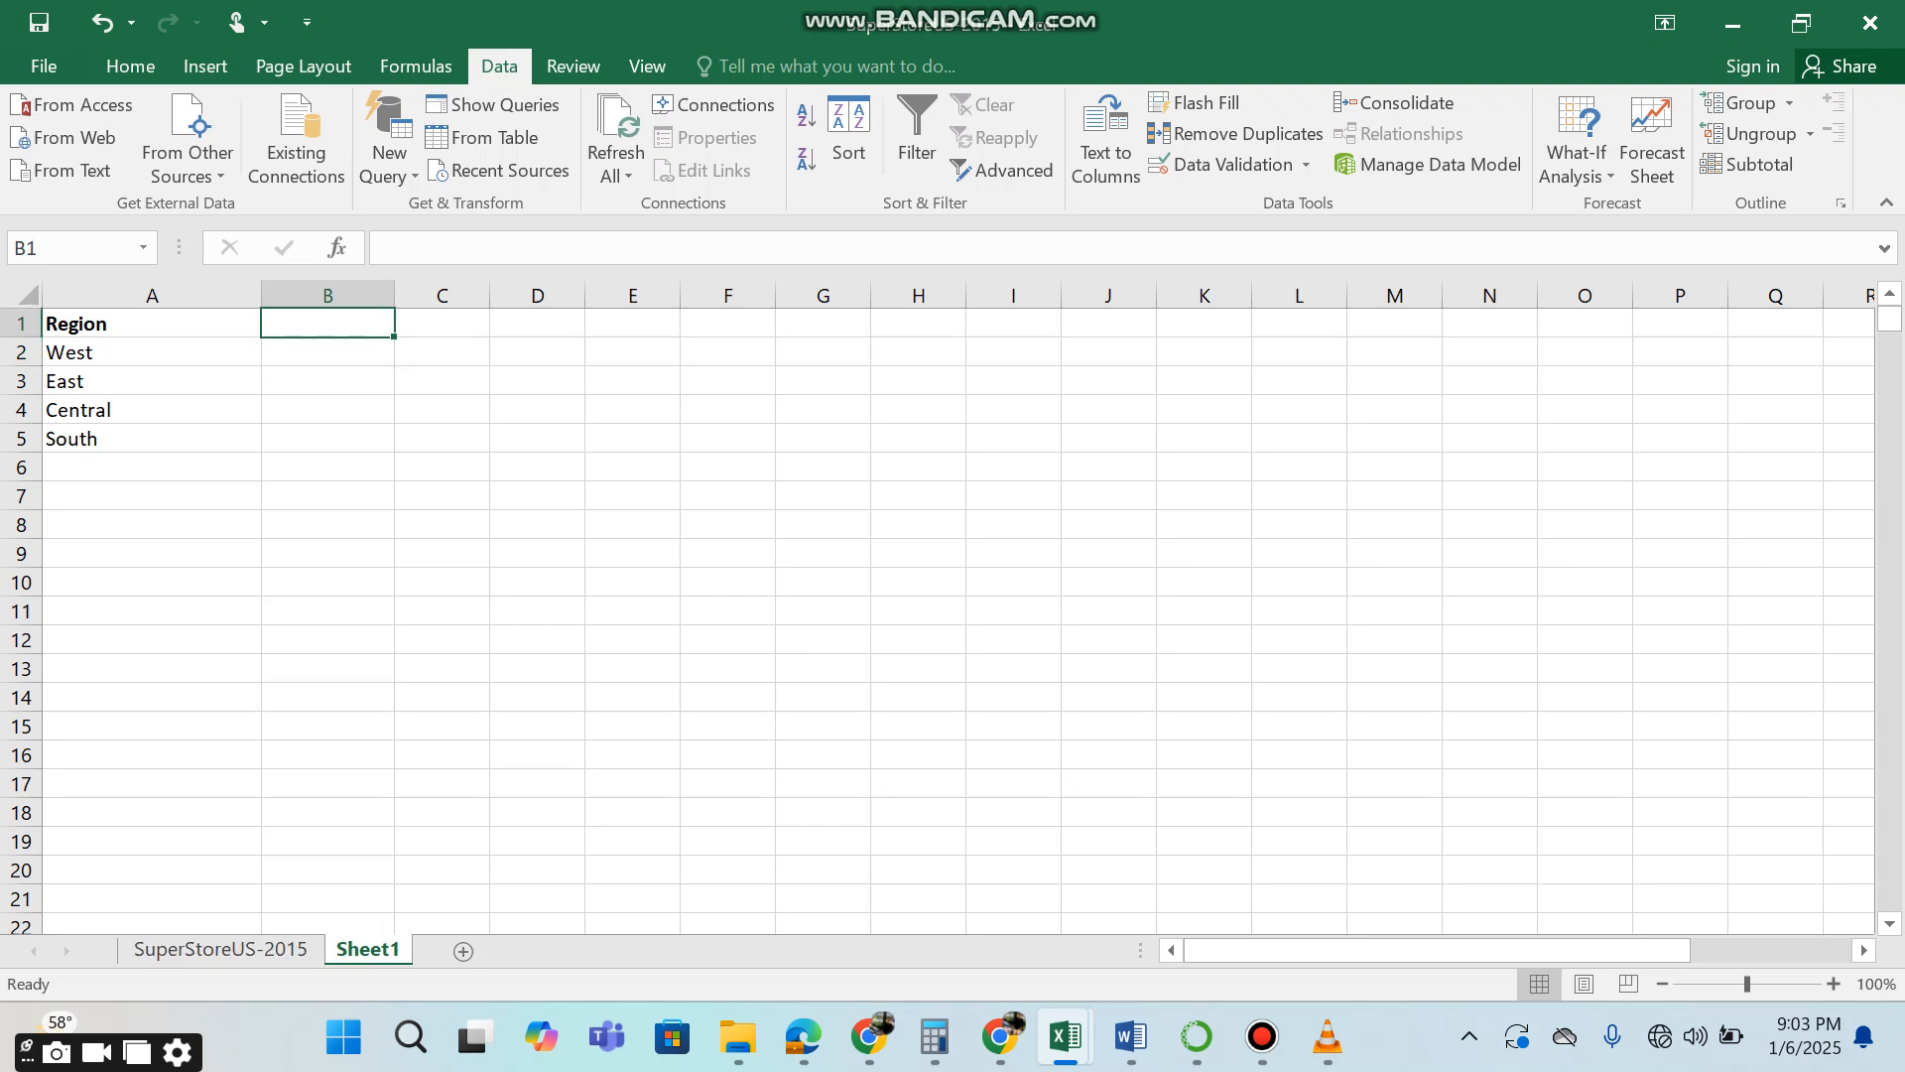
pyautogui.write('Quant')
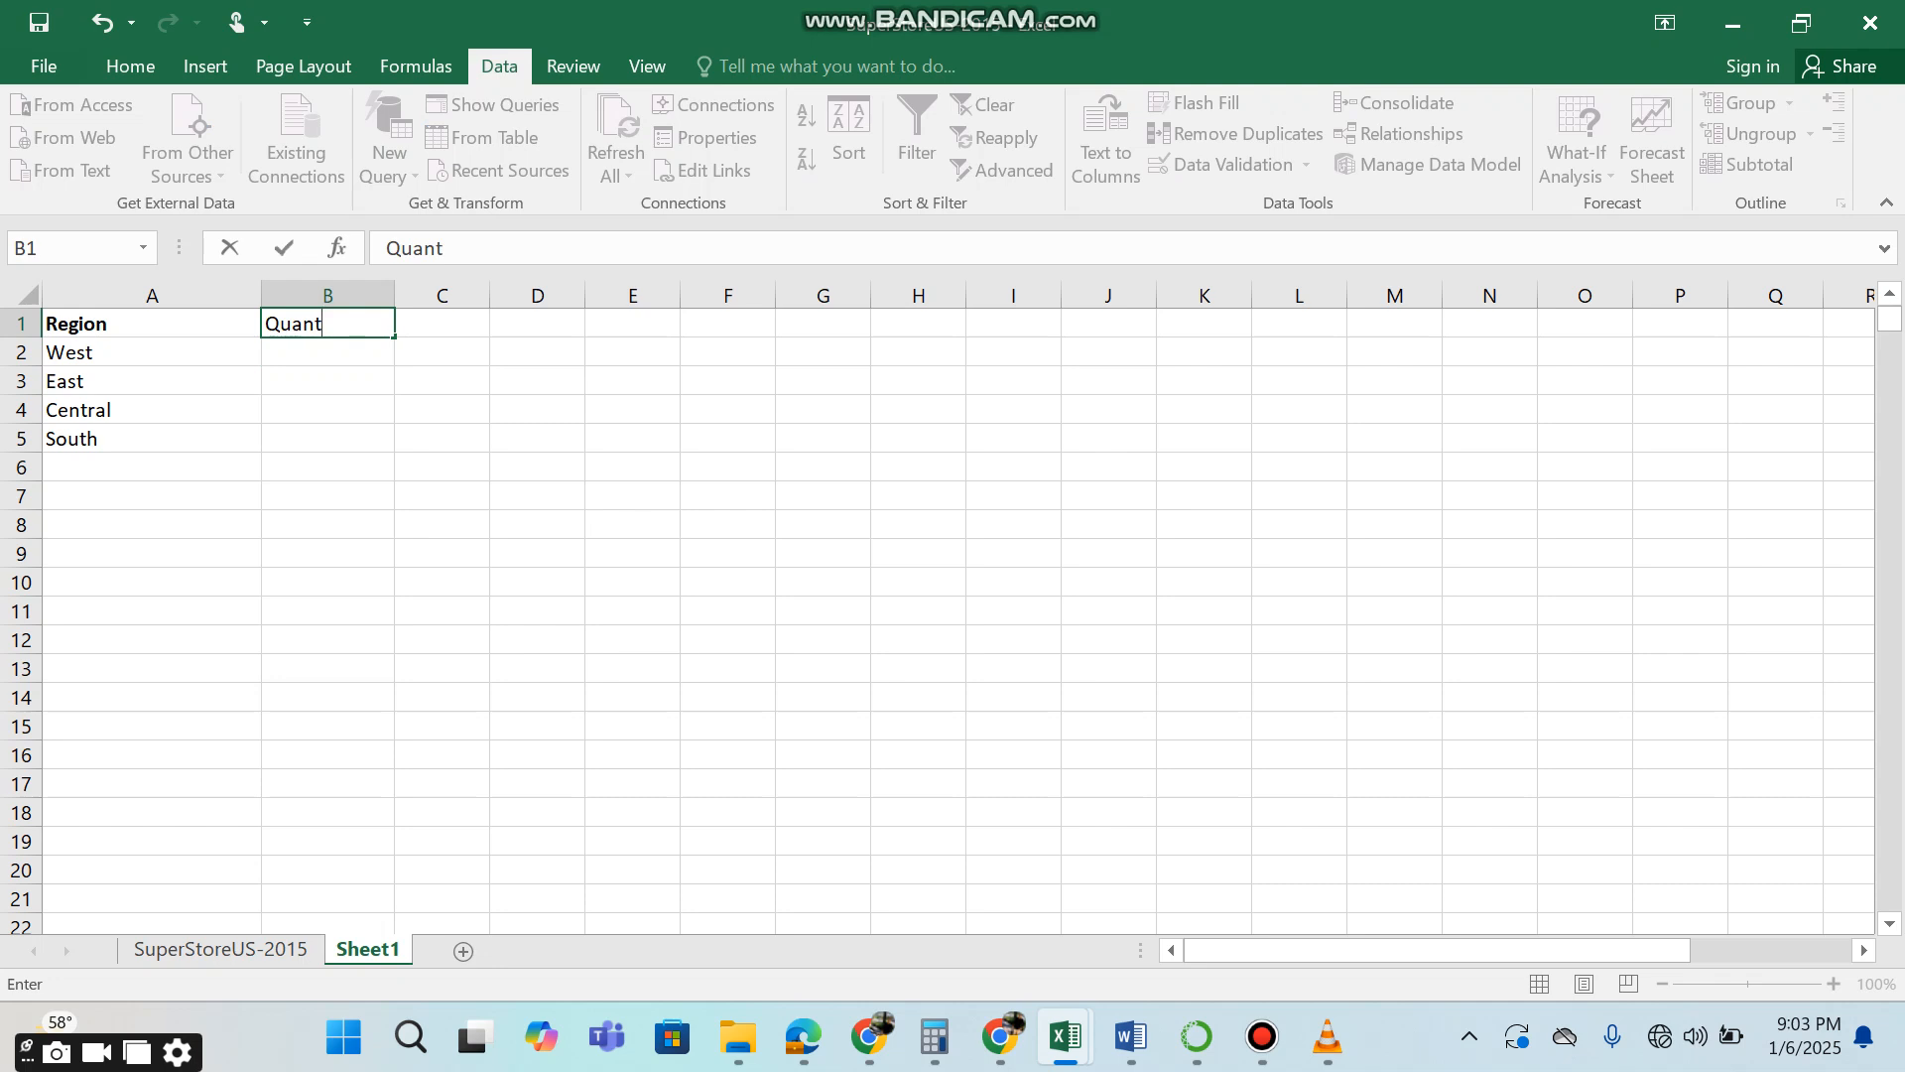
pyautogui.write('ity Sold')
pyautogui.press('Return')
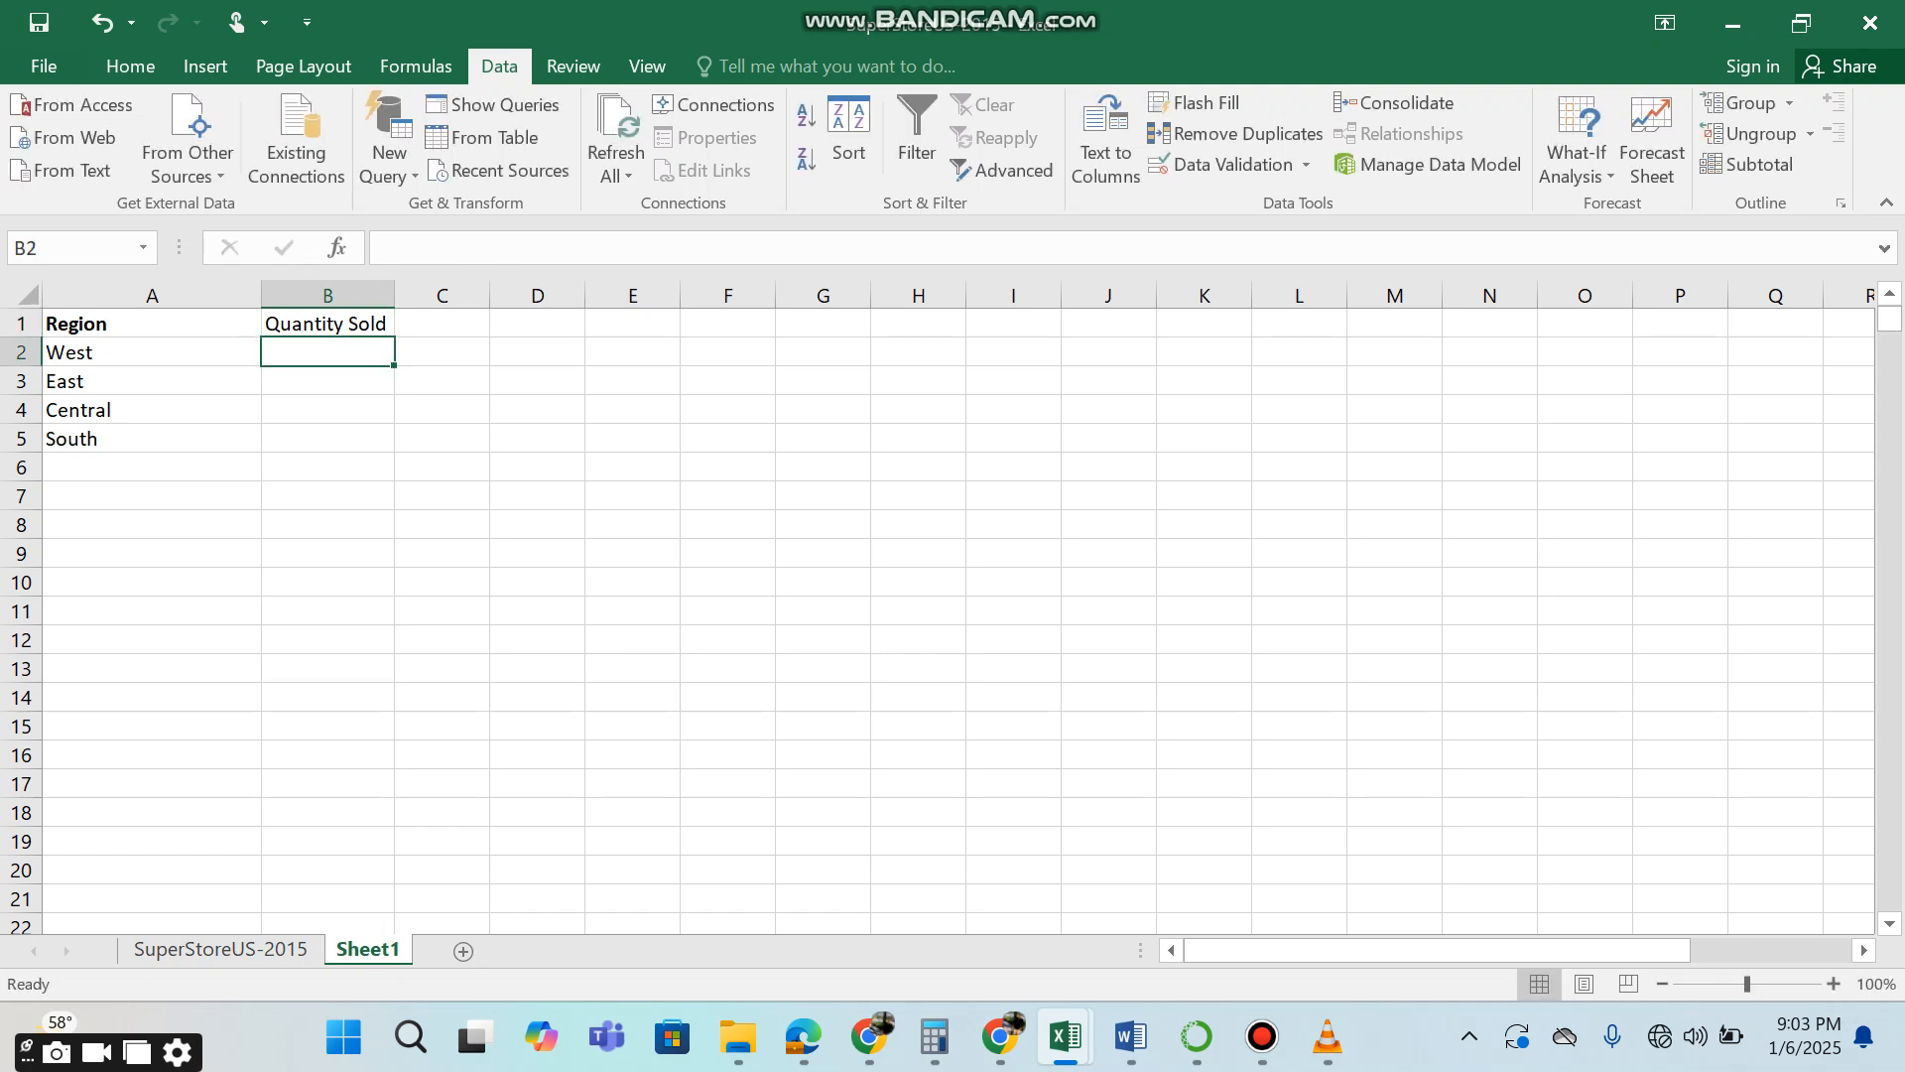
# Copy Pens & Art Supplies from L2 of the SuperStoreUS-2015 sheet and insert it as a new column before Quantity Sold on Sheet1.
pyautogui.hotkey('ctrl', 'pageup')
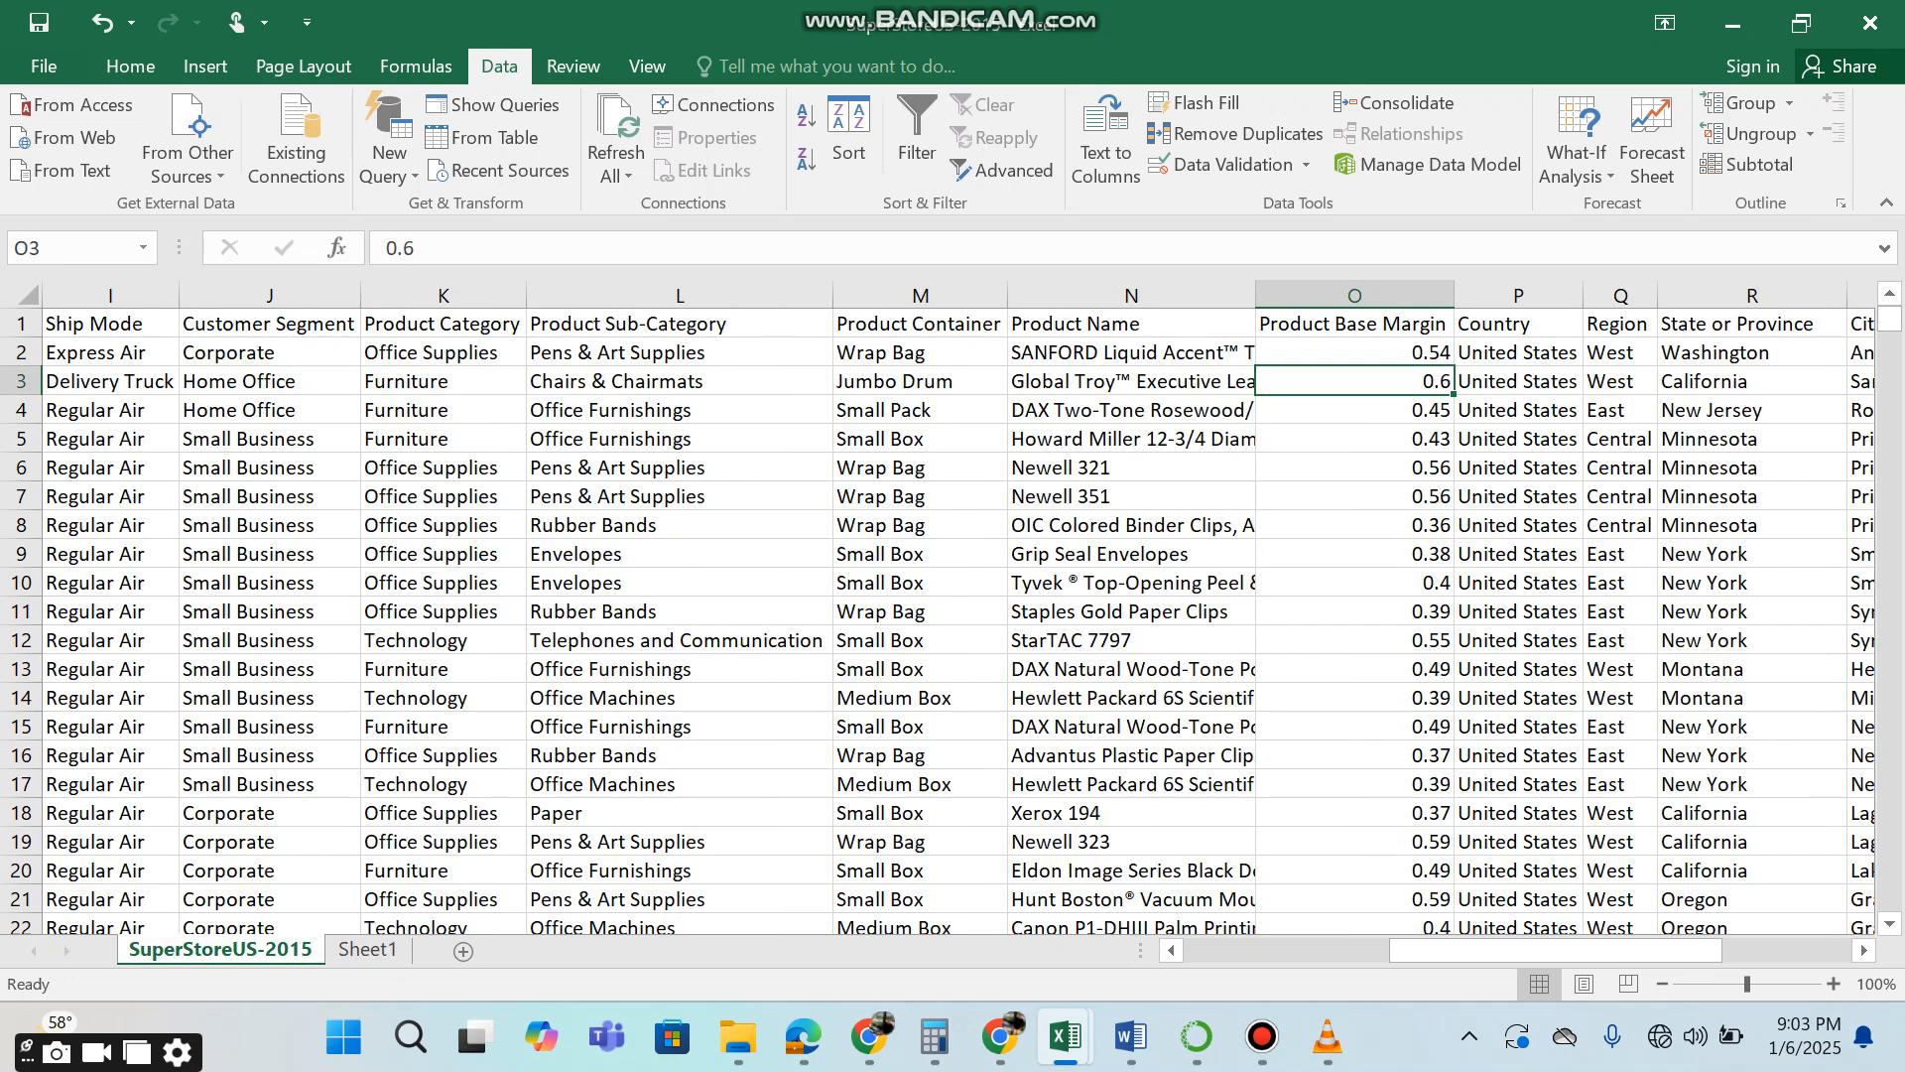
pyautogui.click(679, 352)
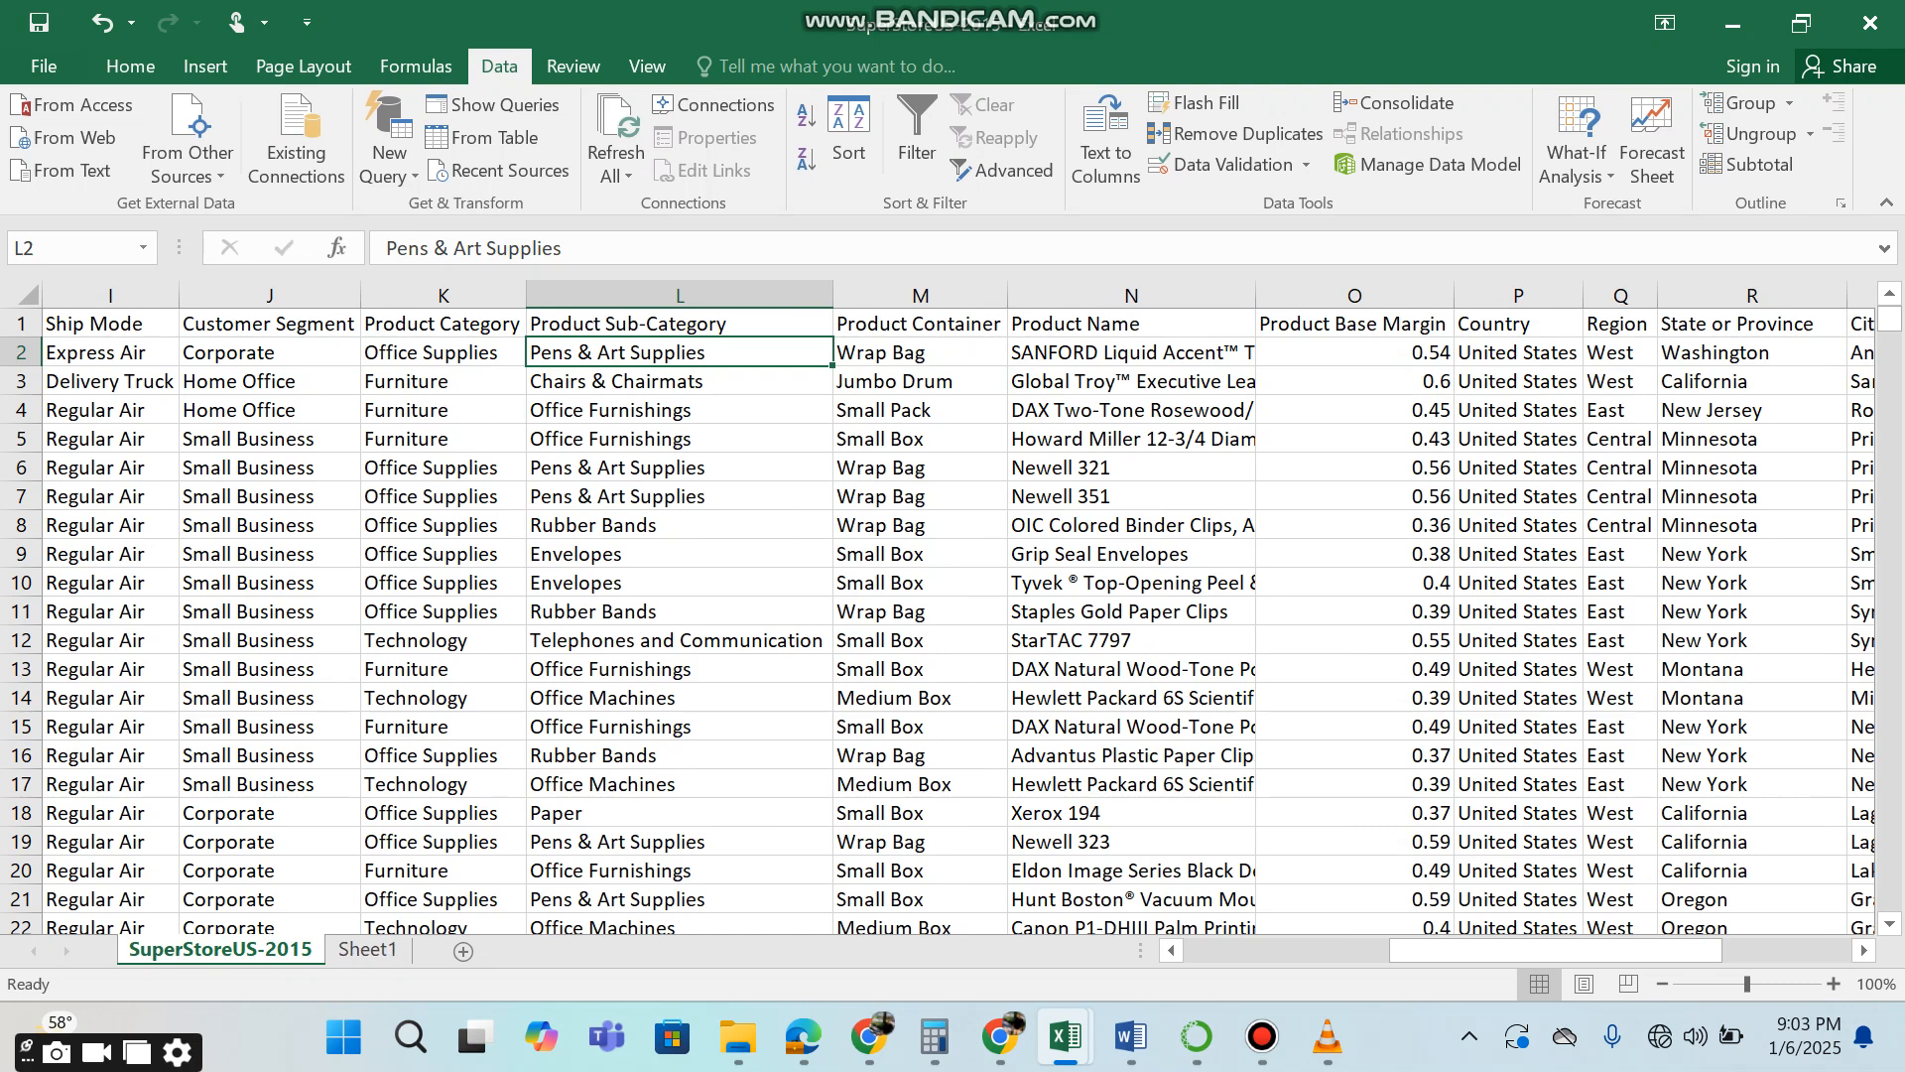
pyautogui.hotkey('ctrl', 'c')
pyautogui.hotkey('ctrl', 'pagedown')
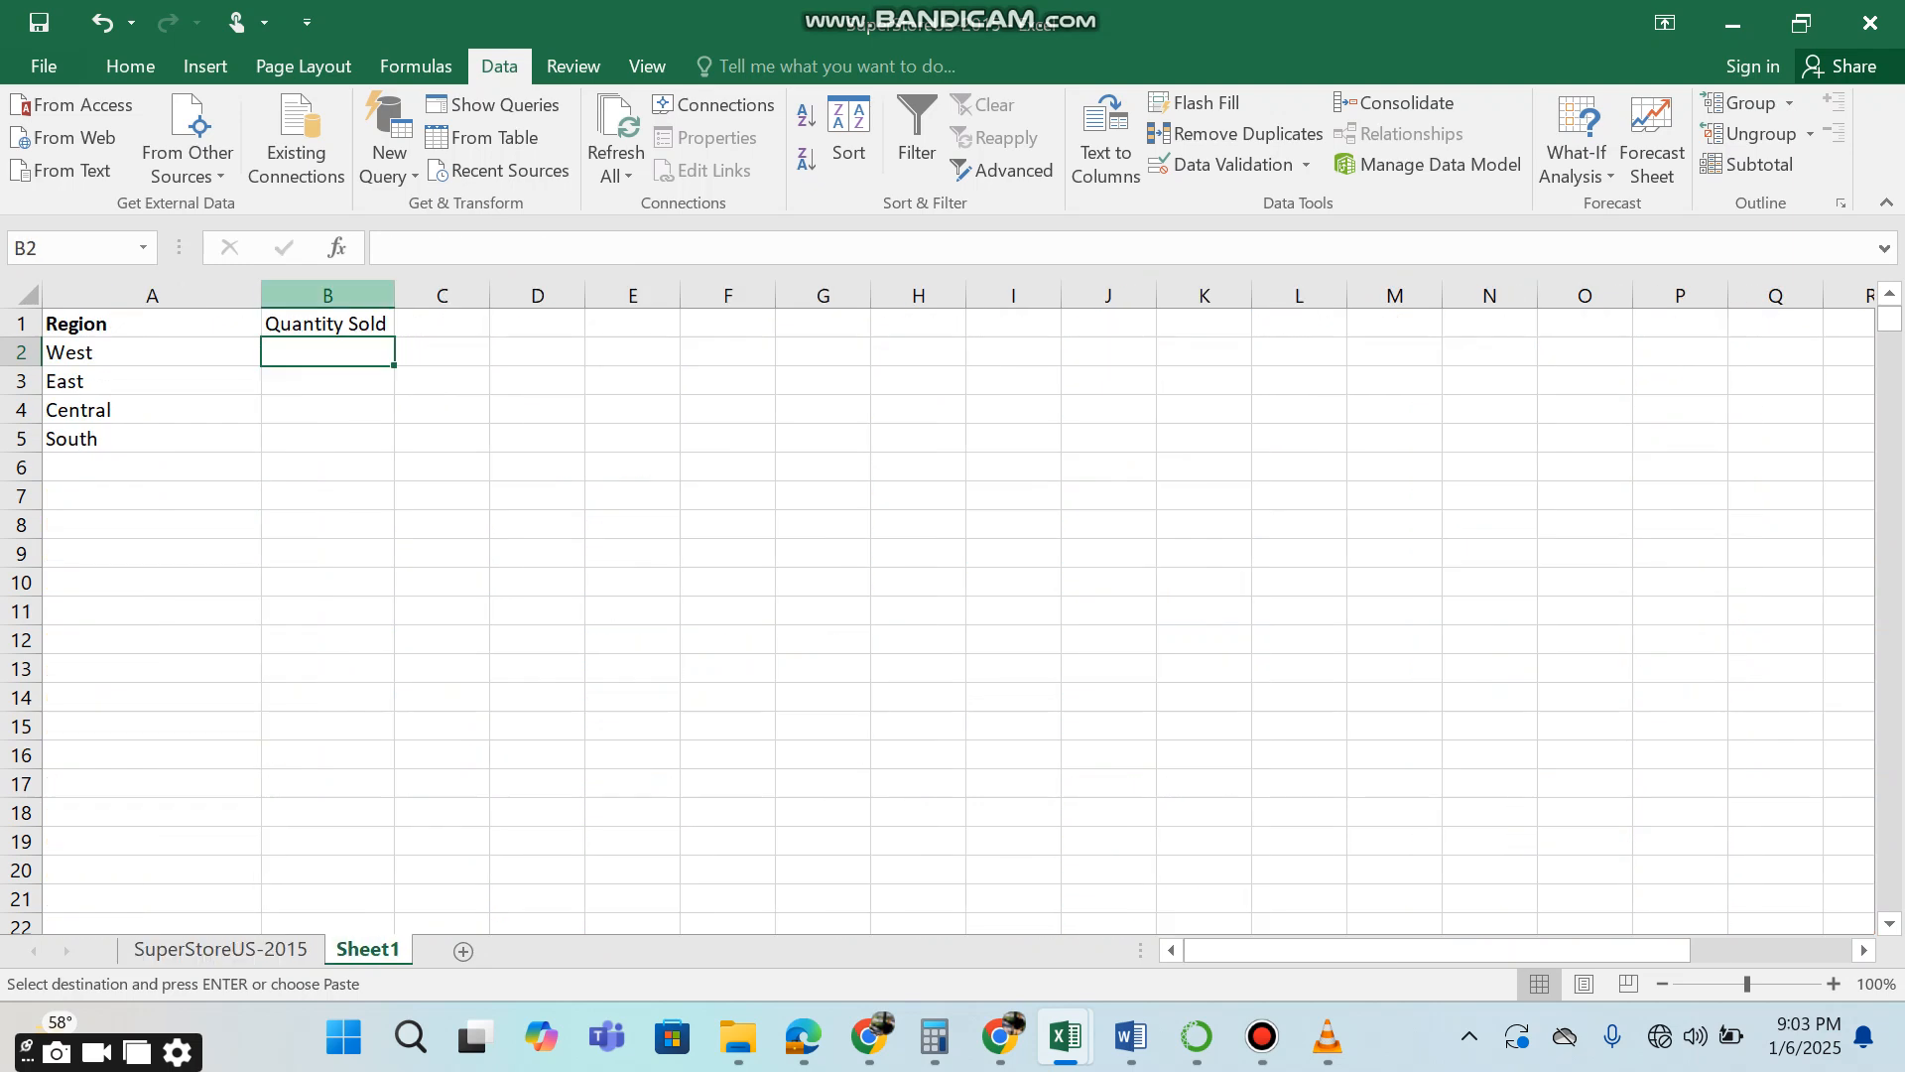
pyautogui.click(344, 296)
pyautogui.rightClick(345, 297)
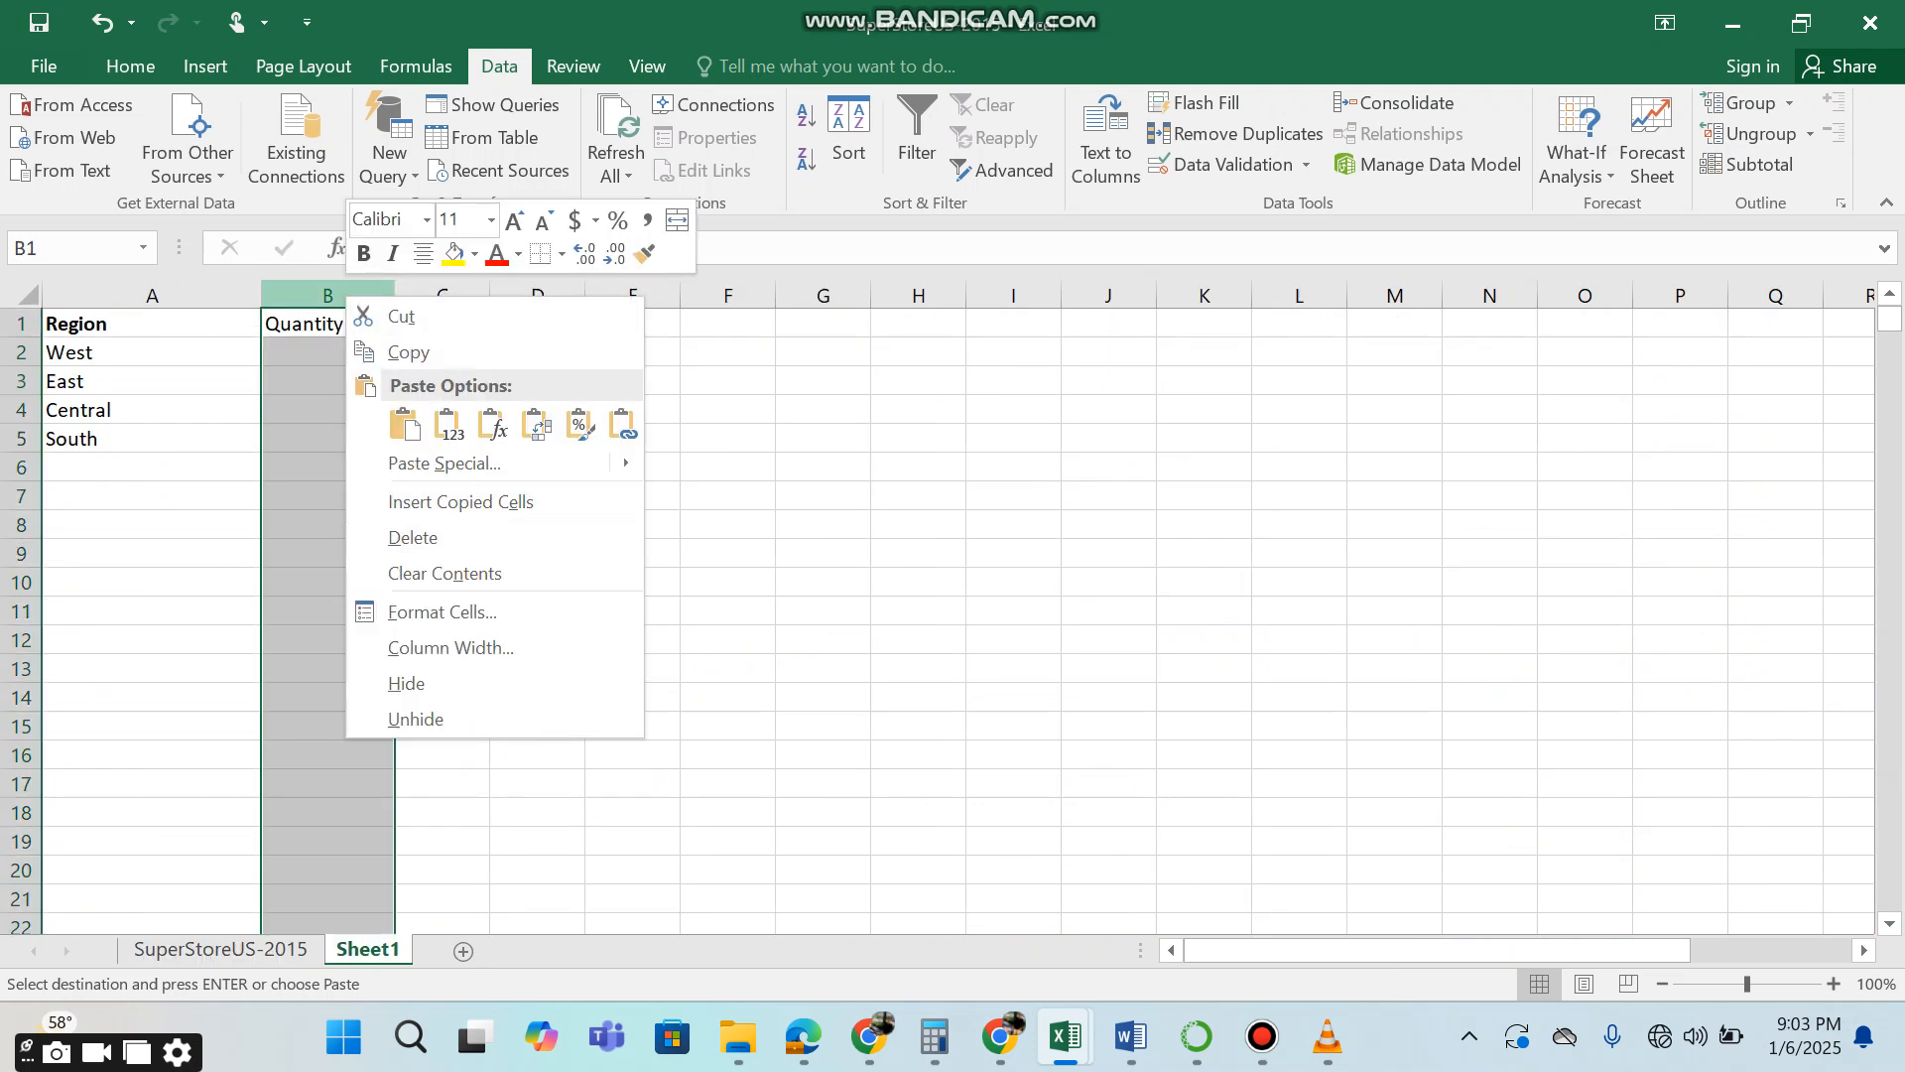
pyautogui.click(918, 550)
pyautogui.click(374, 296)
pyautogui.rightClick(374, 302)
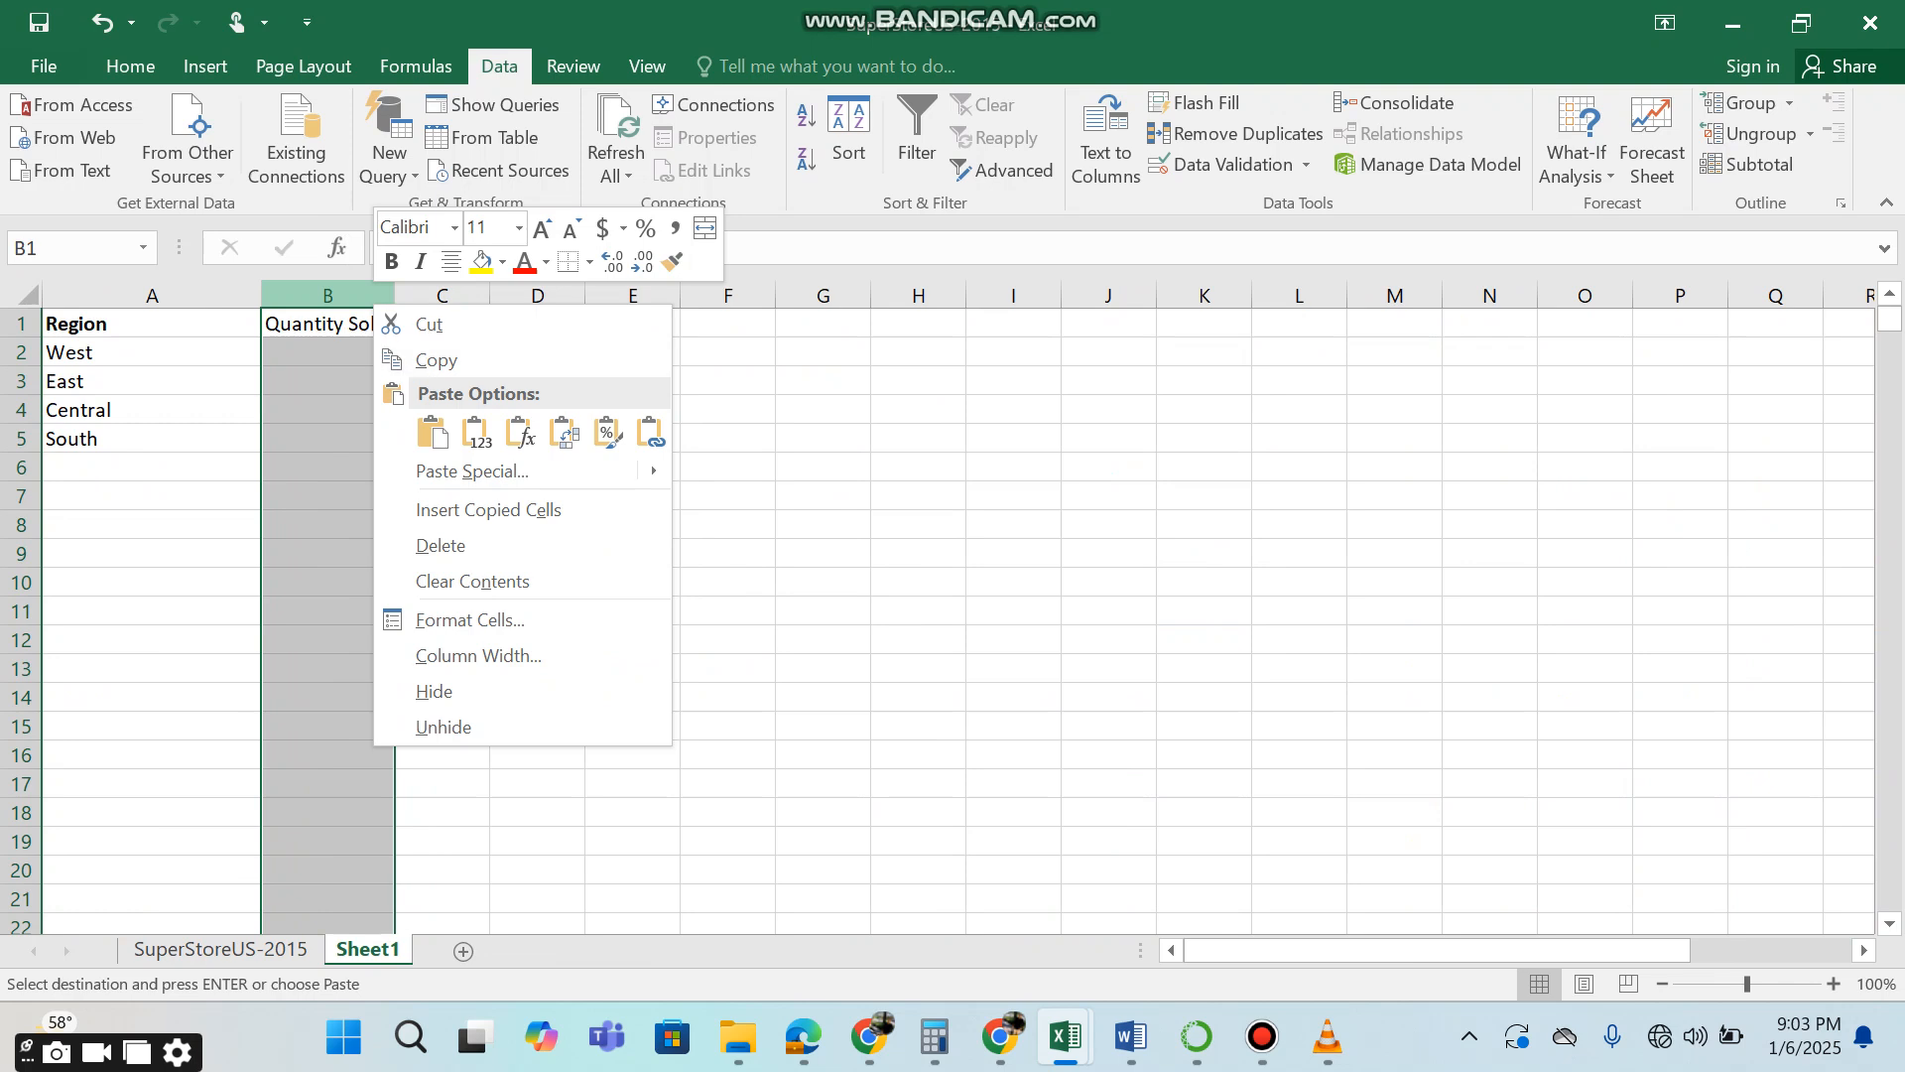
pyautogui.click(488, 509)
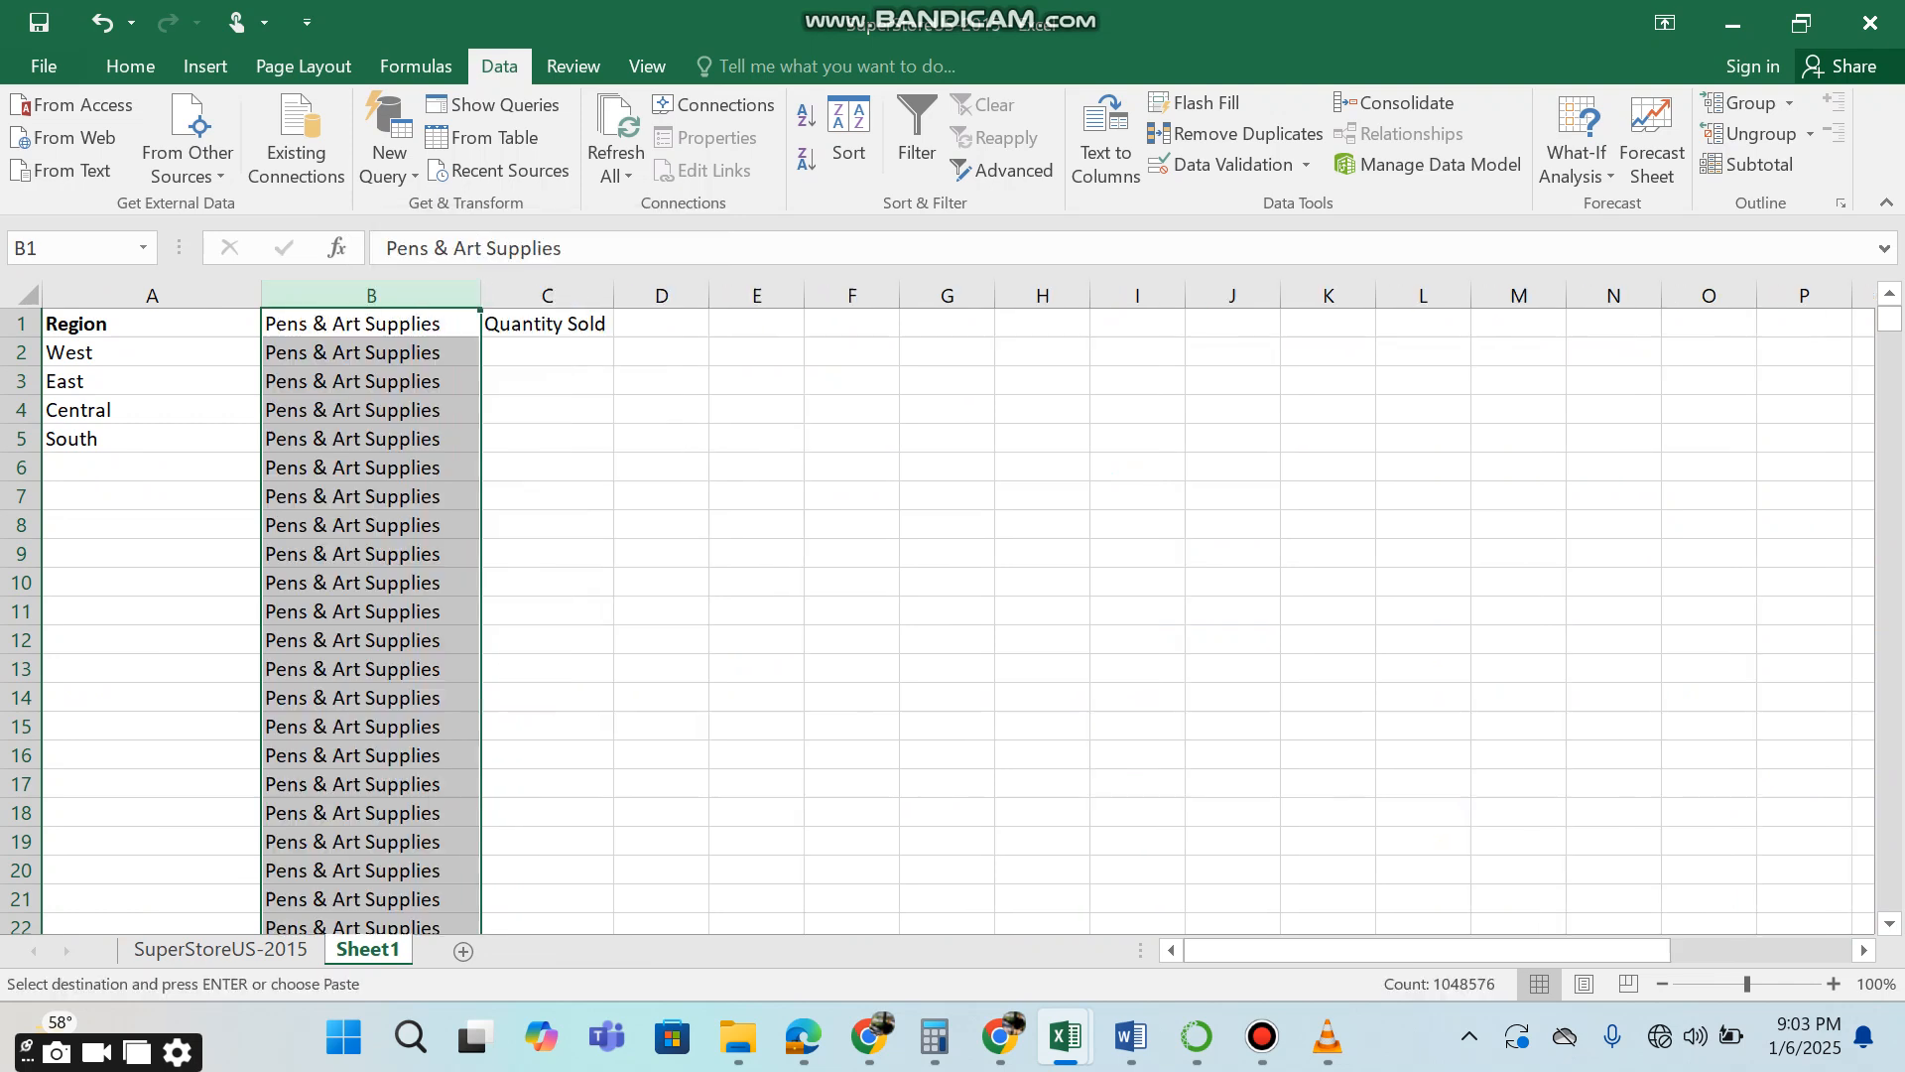
# Clear all the Pens & Art Supplies entries in column B from B6 downward.
pyautogui.click(371, 409)
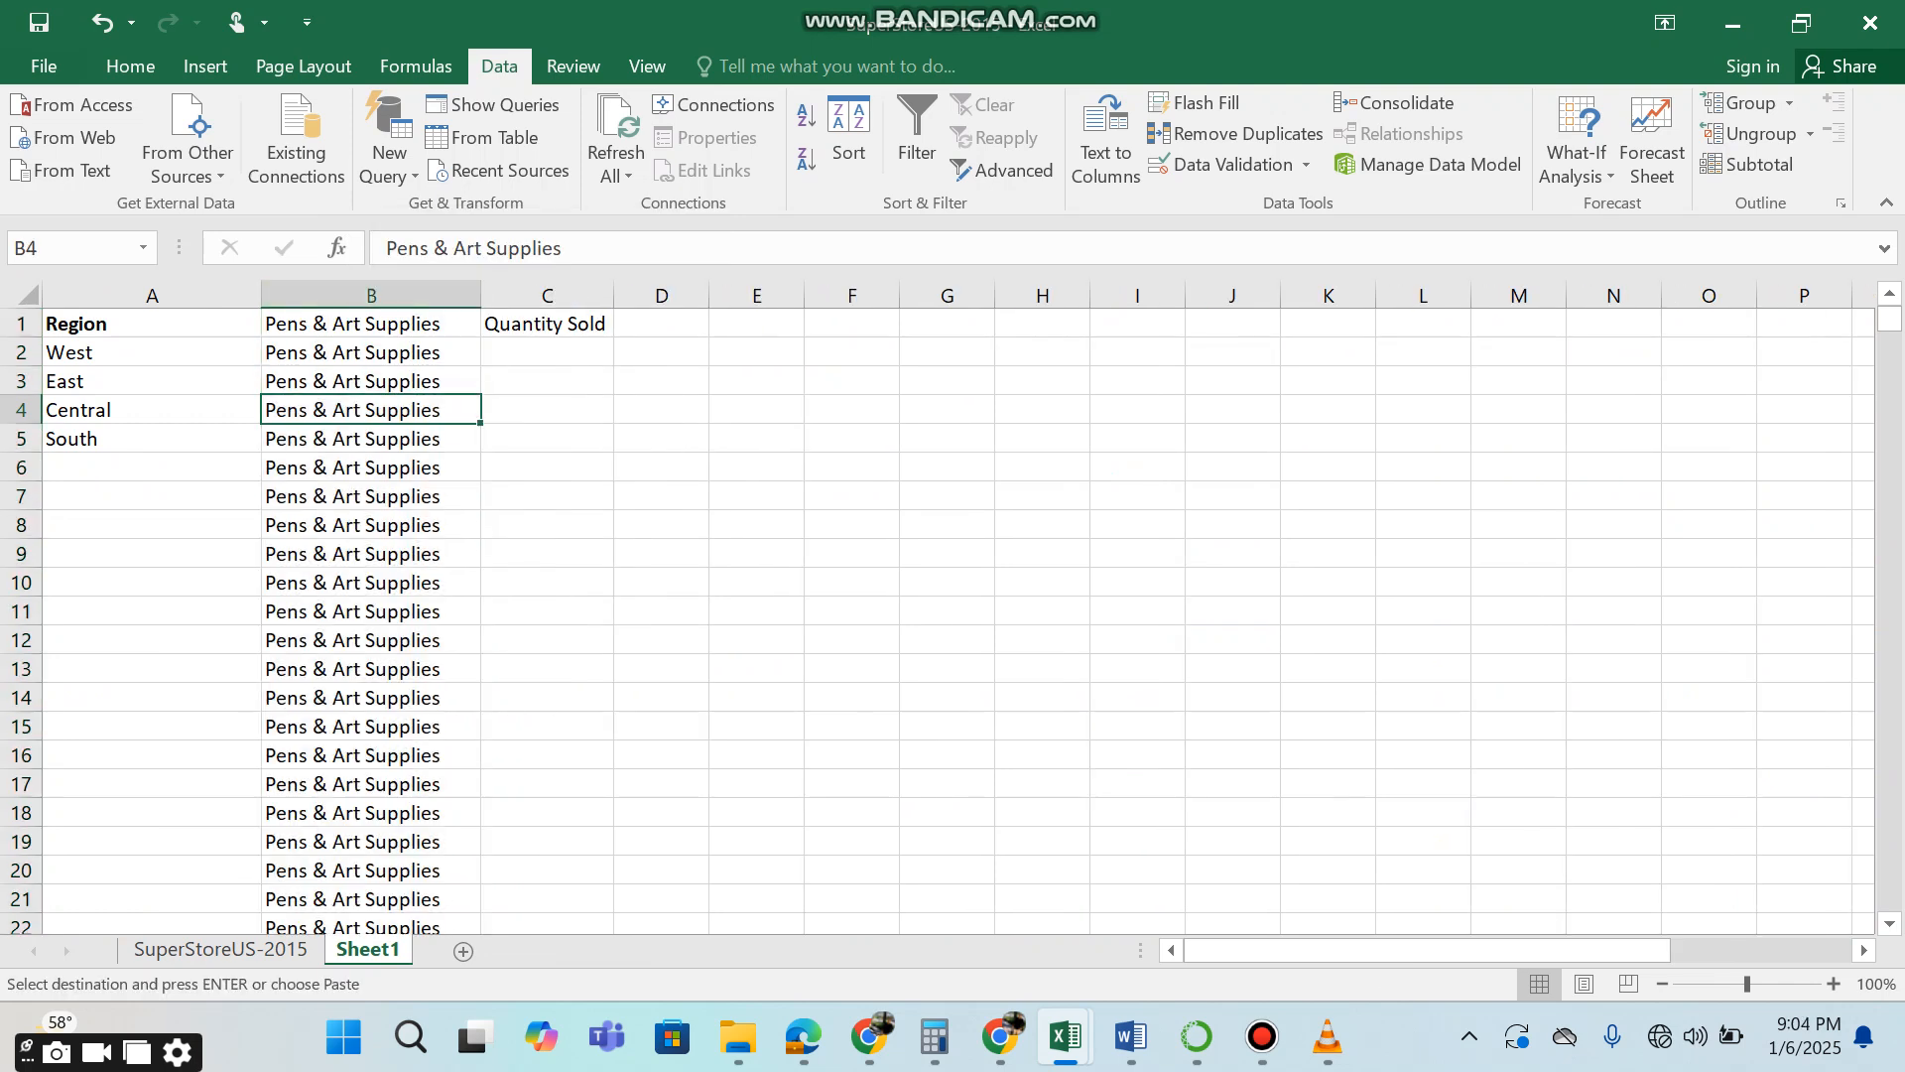
pyautogui.press('Down')
pyautogui.press('Down')
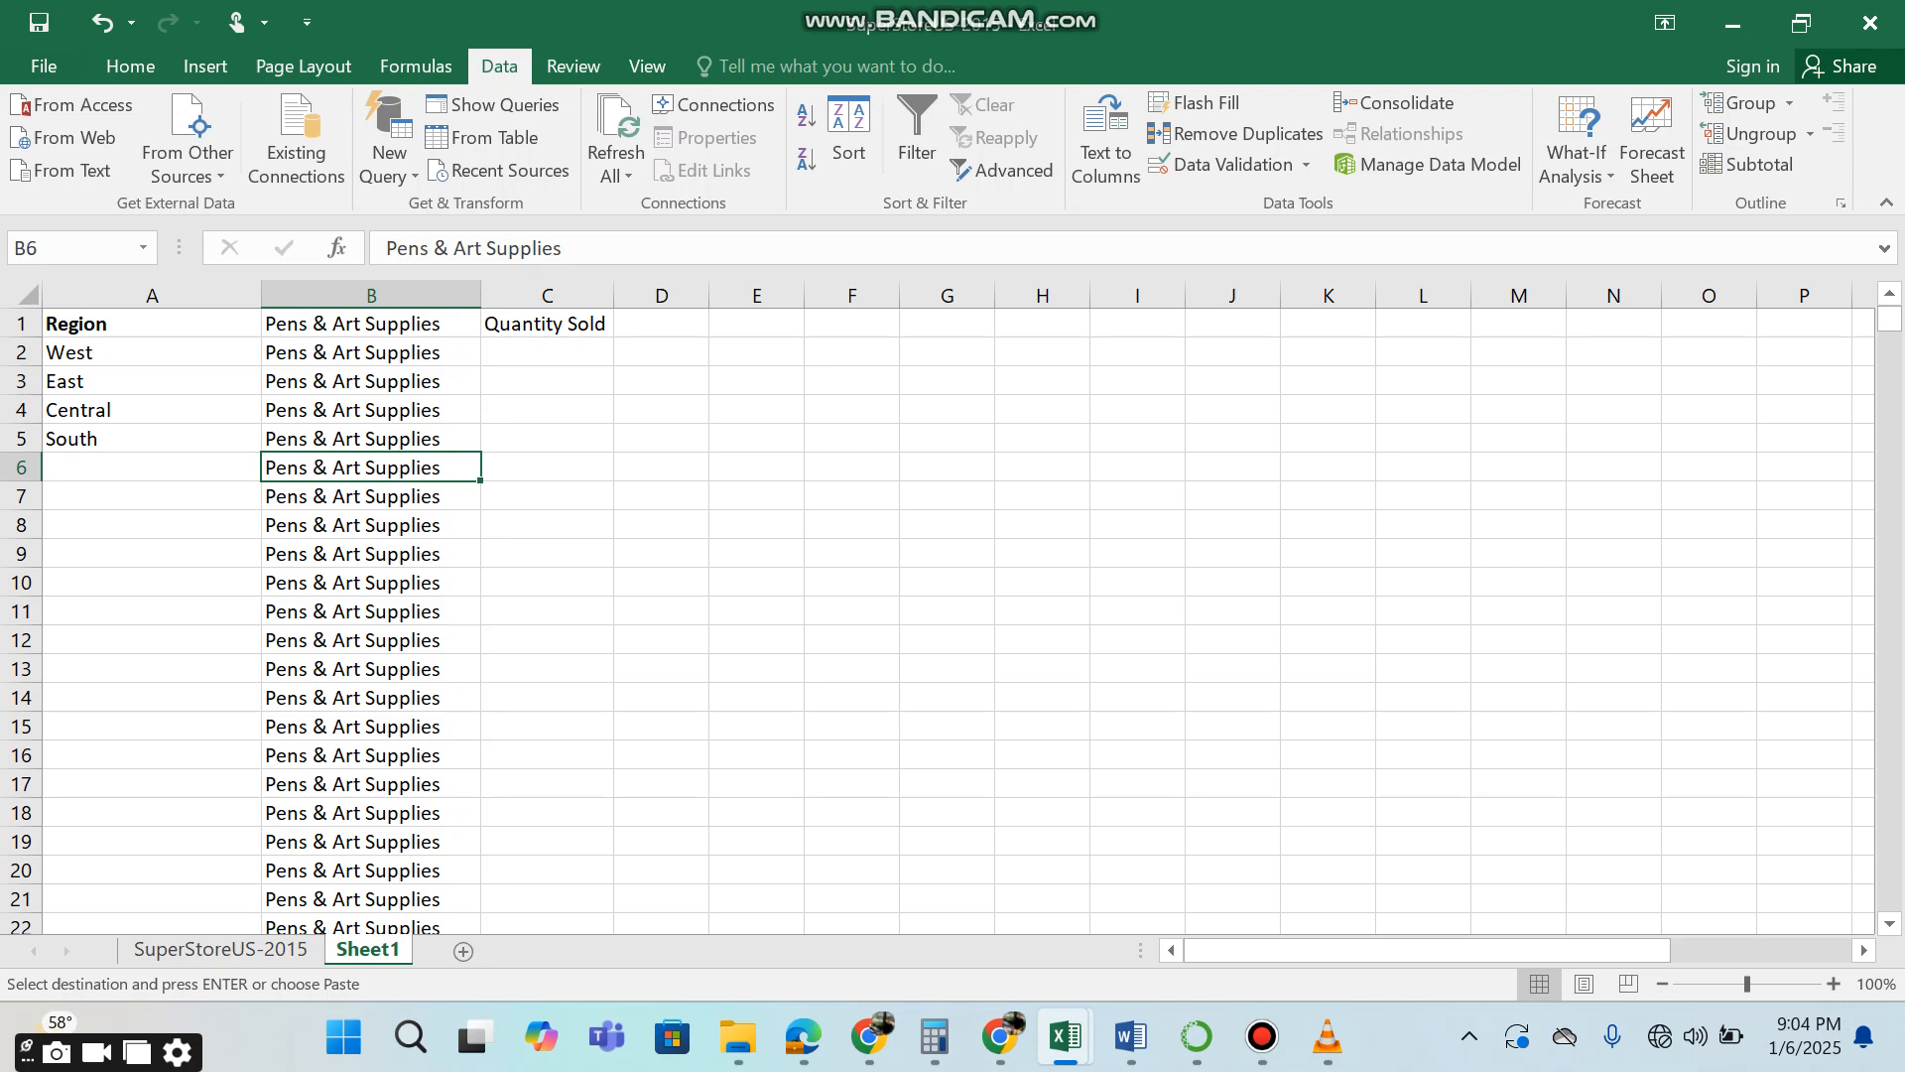
pyautogui.hotkey('ctrl', 'shift', 'Down')
pyautogui.press('Delete')
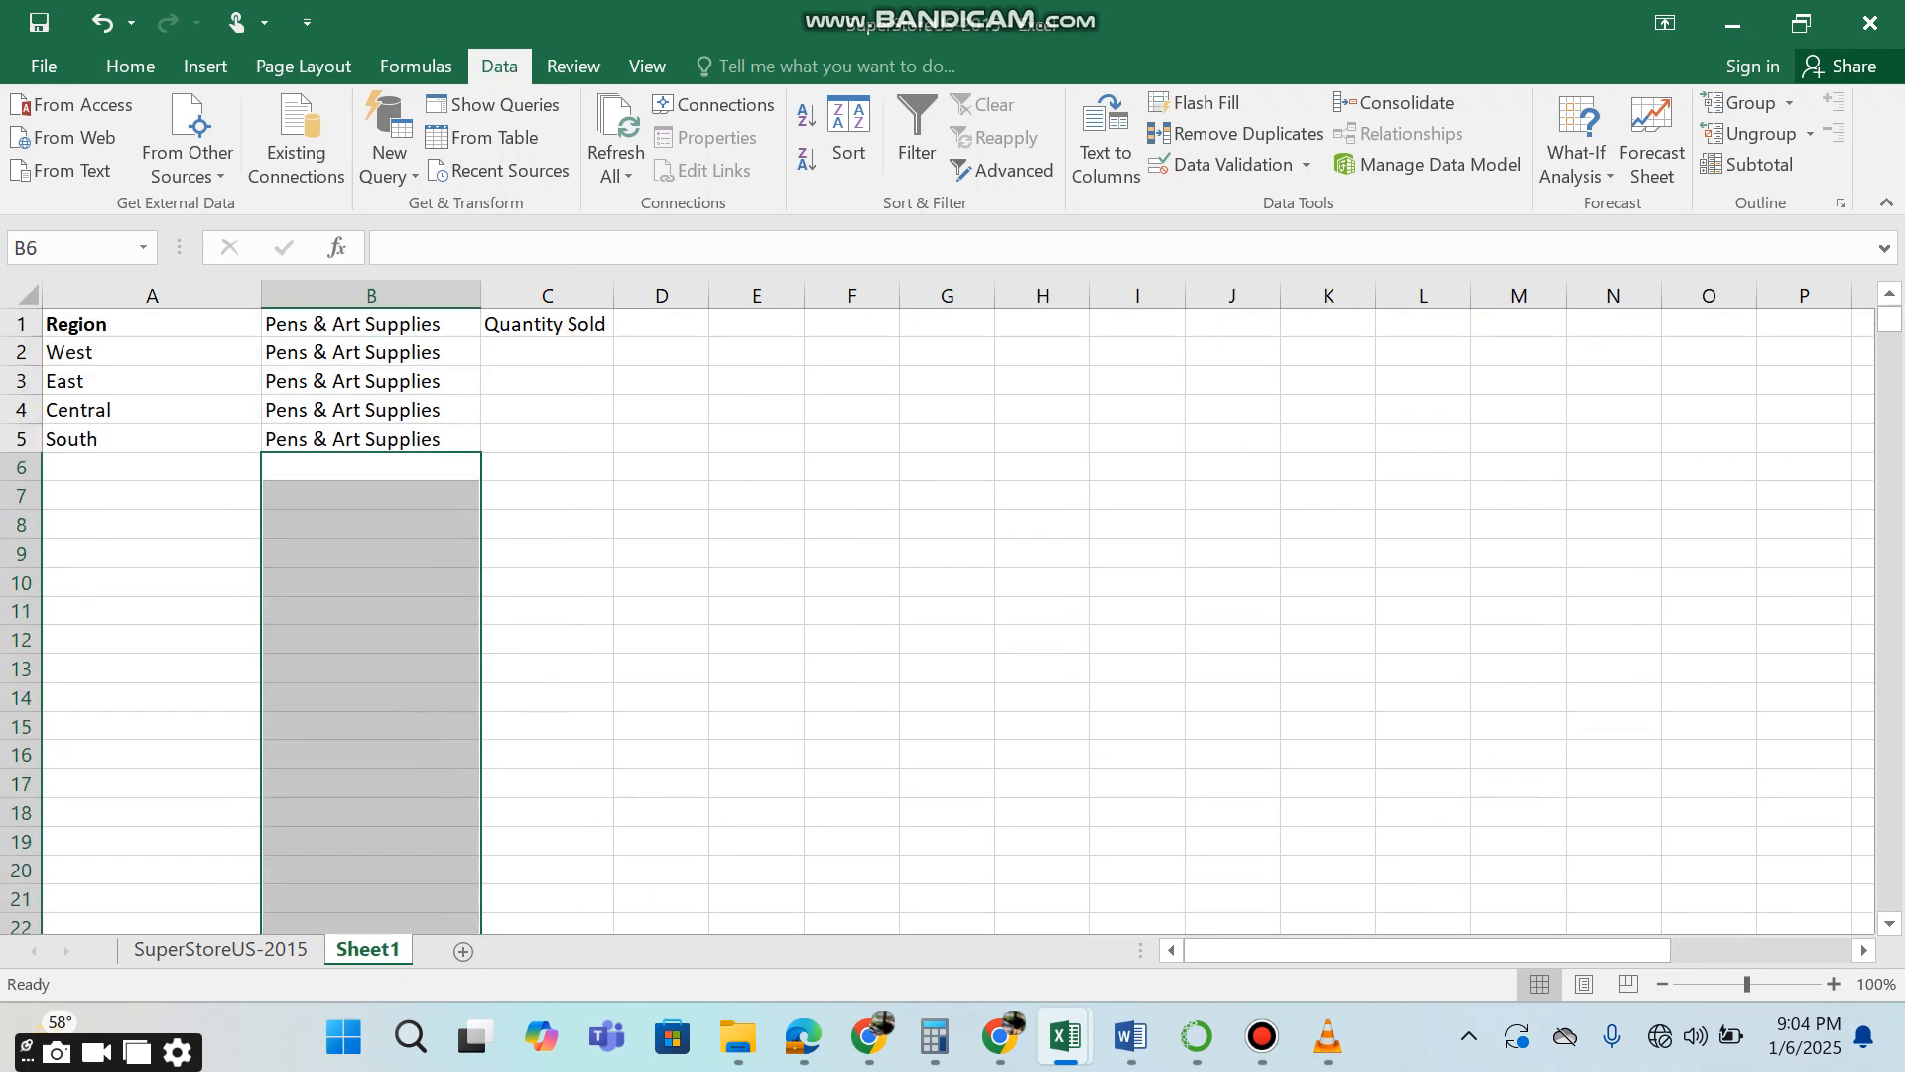
pyautogui.click(547, 353)
# Move the Pens & Art Supplies entries in B1:B5 down to start at B2, and delete the surplus row 6.
pyautogui.click(371, 324)
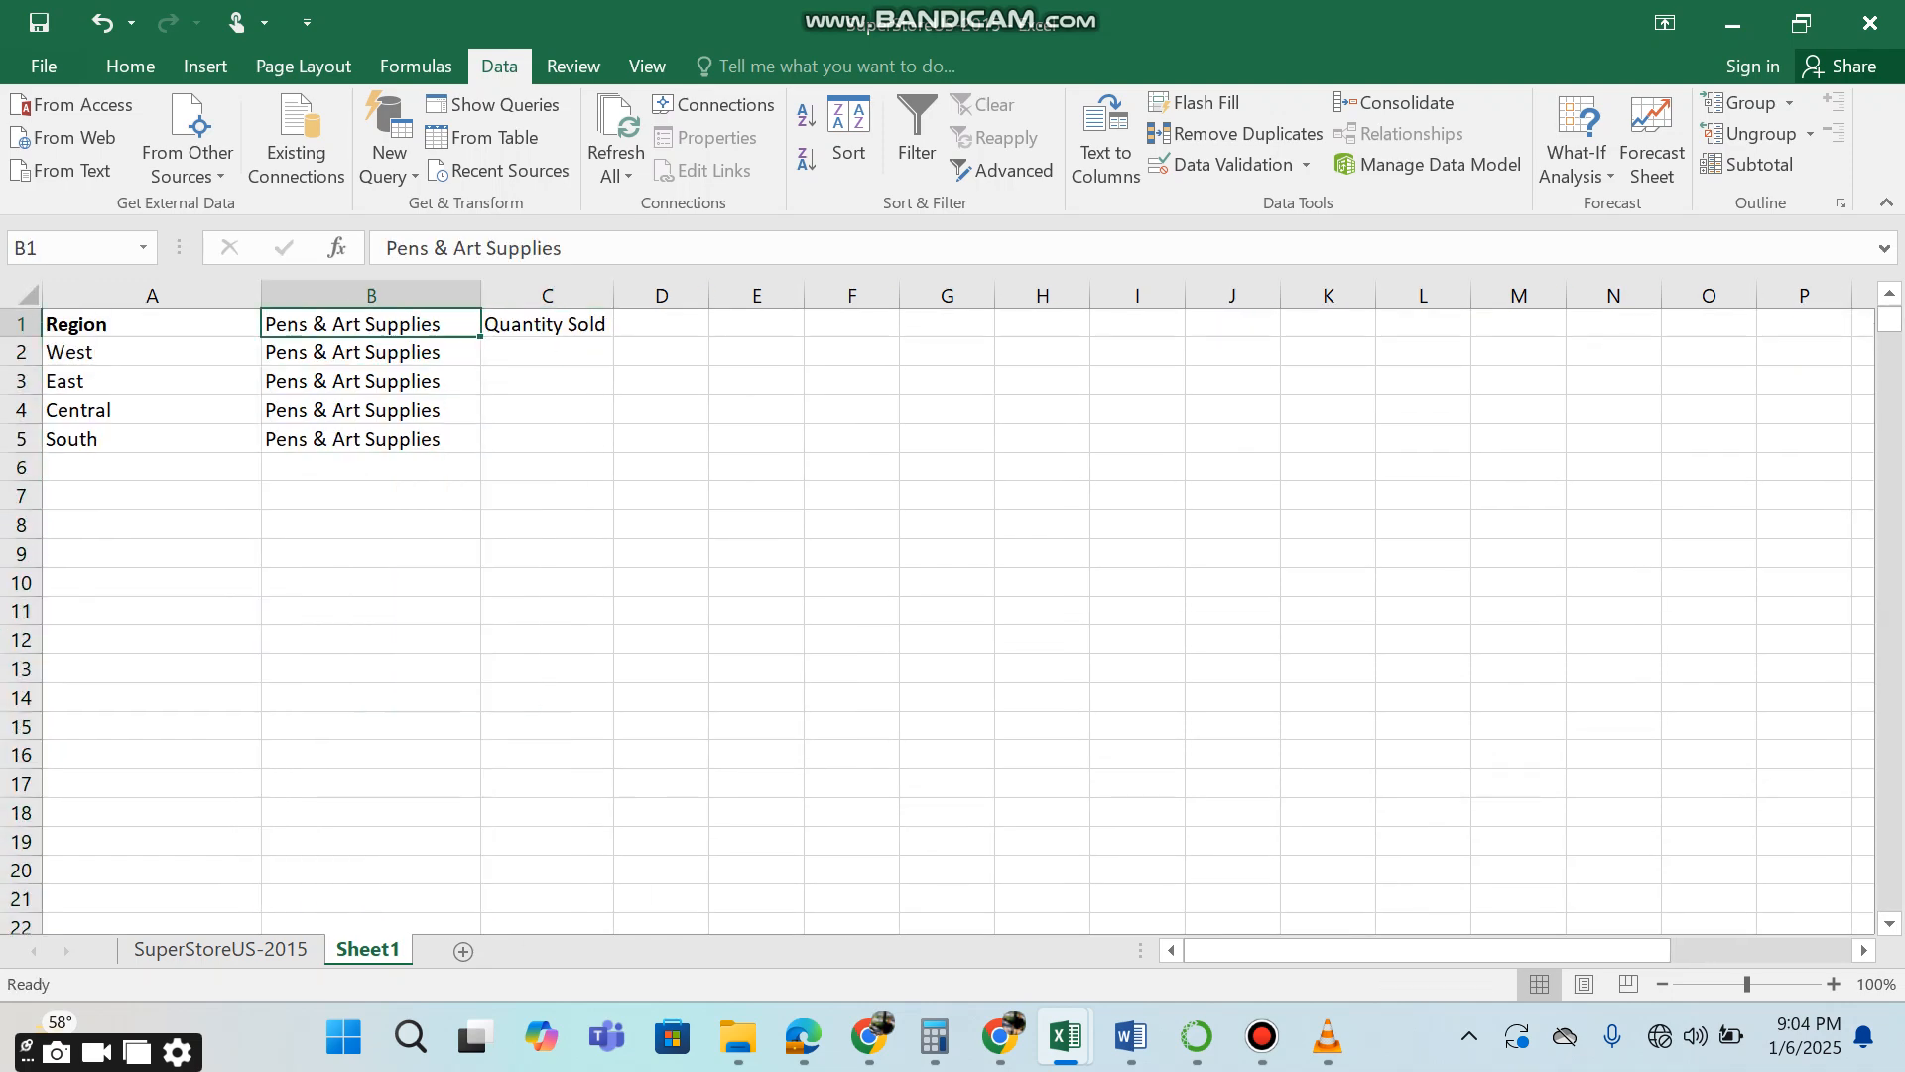
pyautogui.hotkey('ctrl', 'shift', 'Down')
pyautogui.hotkey('ctrl', 'c')
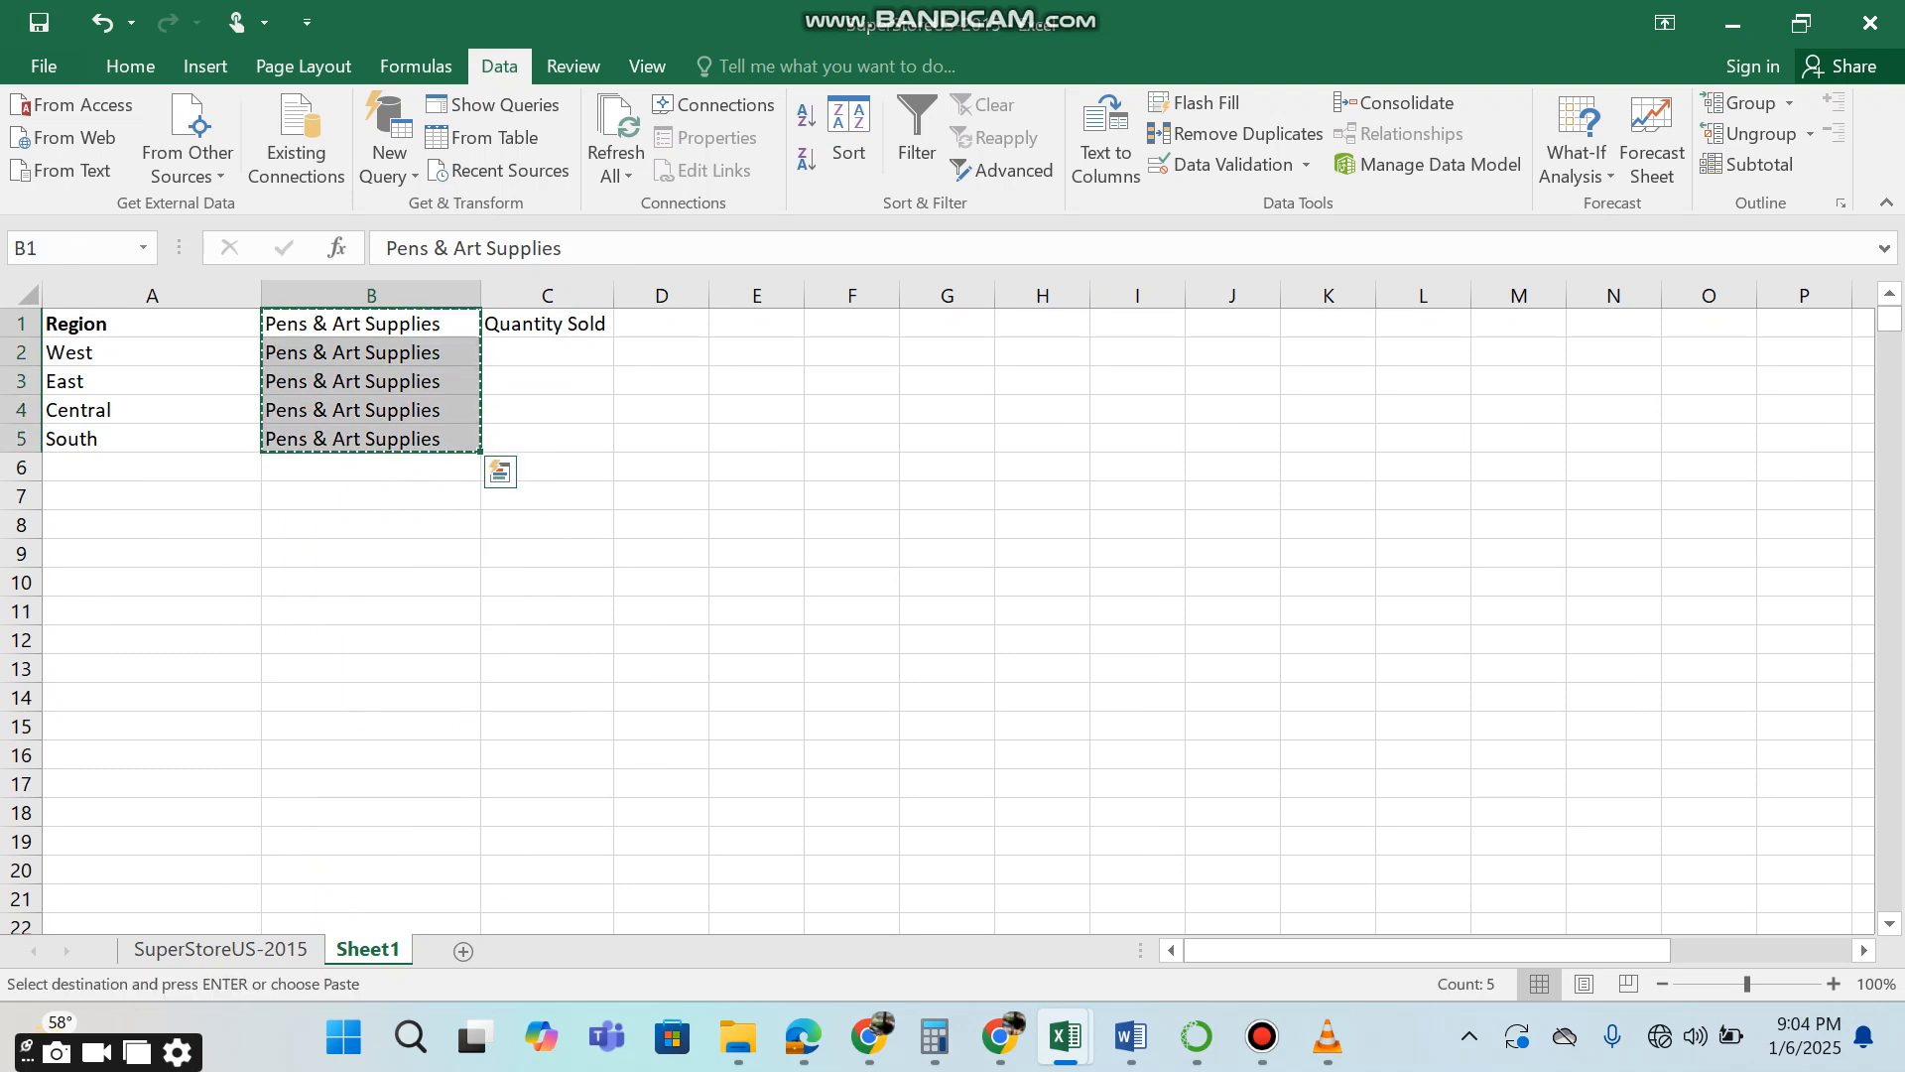
pyautogui.press('Down')
pyautogui.hotkey('ctrl', 'v')
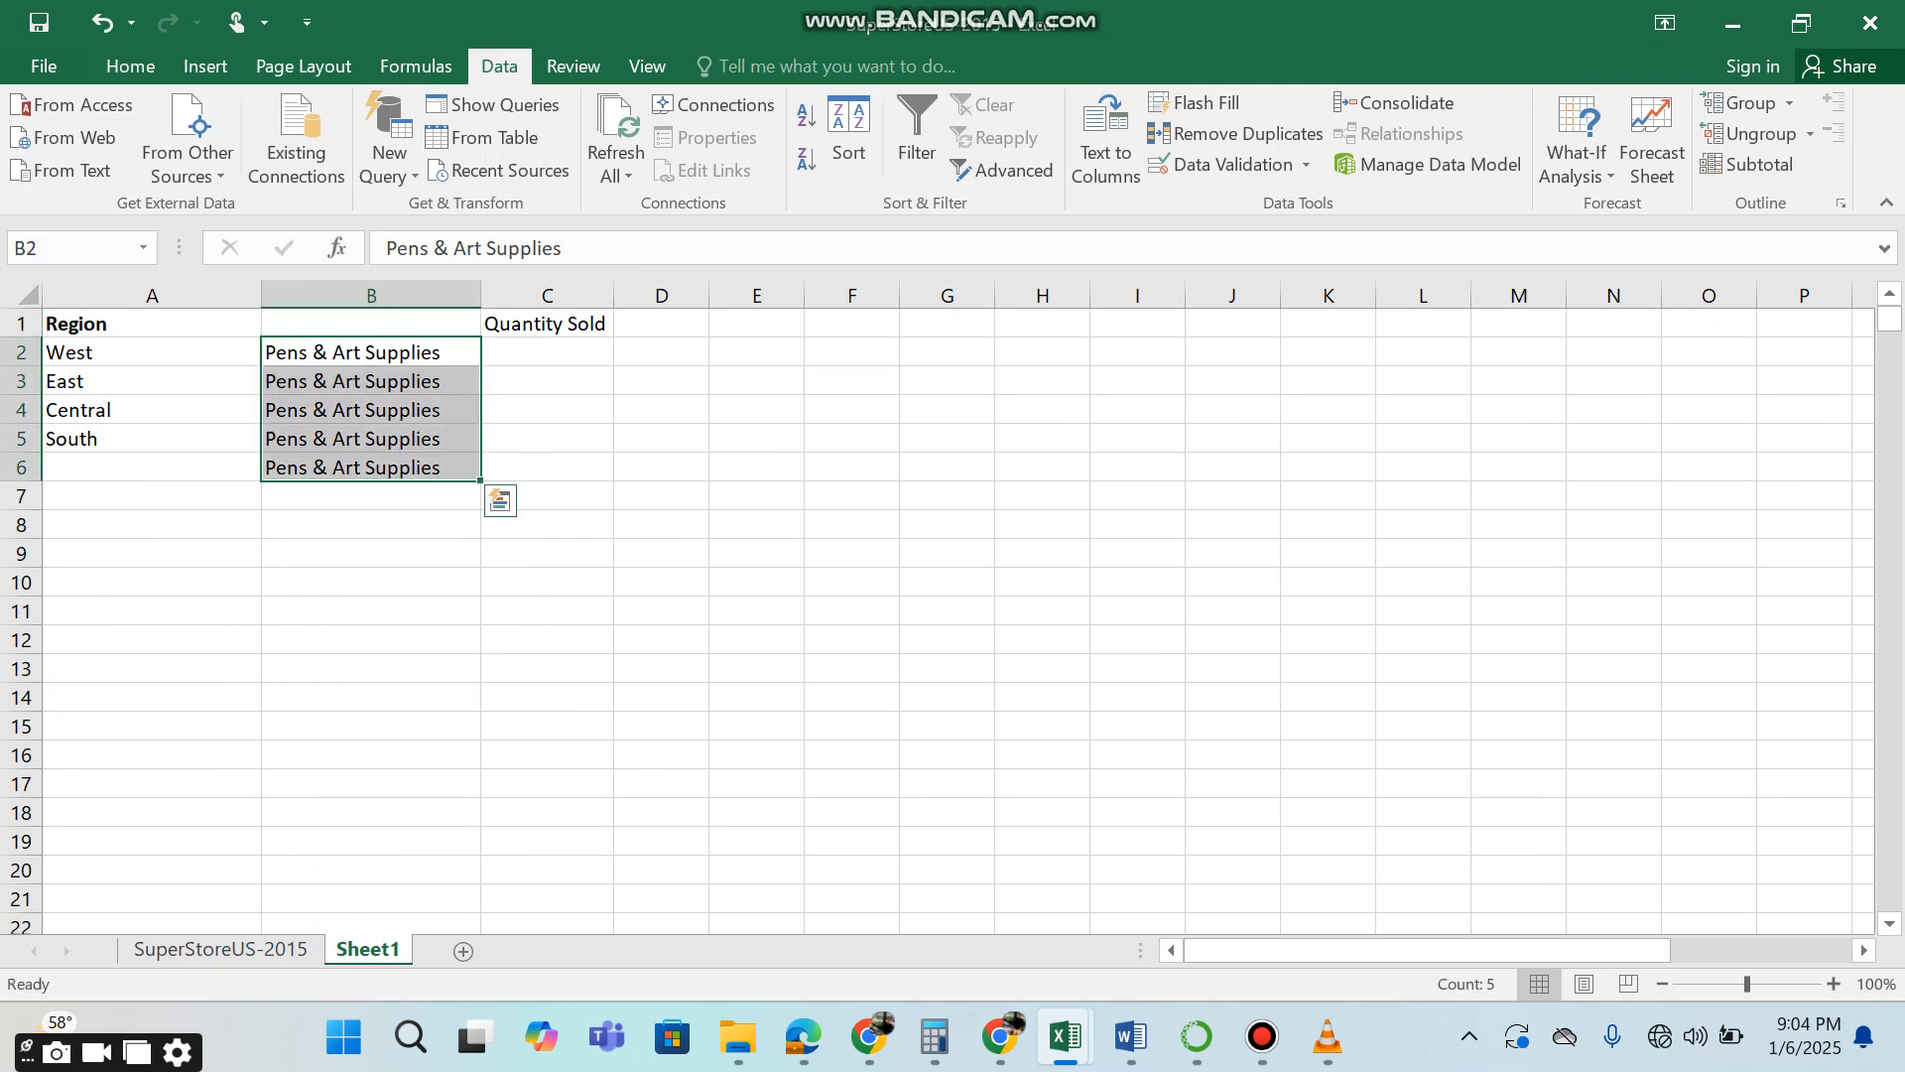
pyautogui.hotkey('ctrl', 'Down')
pyautogui.rightClick(38, 467)
pyautogui.click(110, 709)
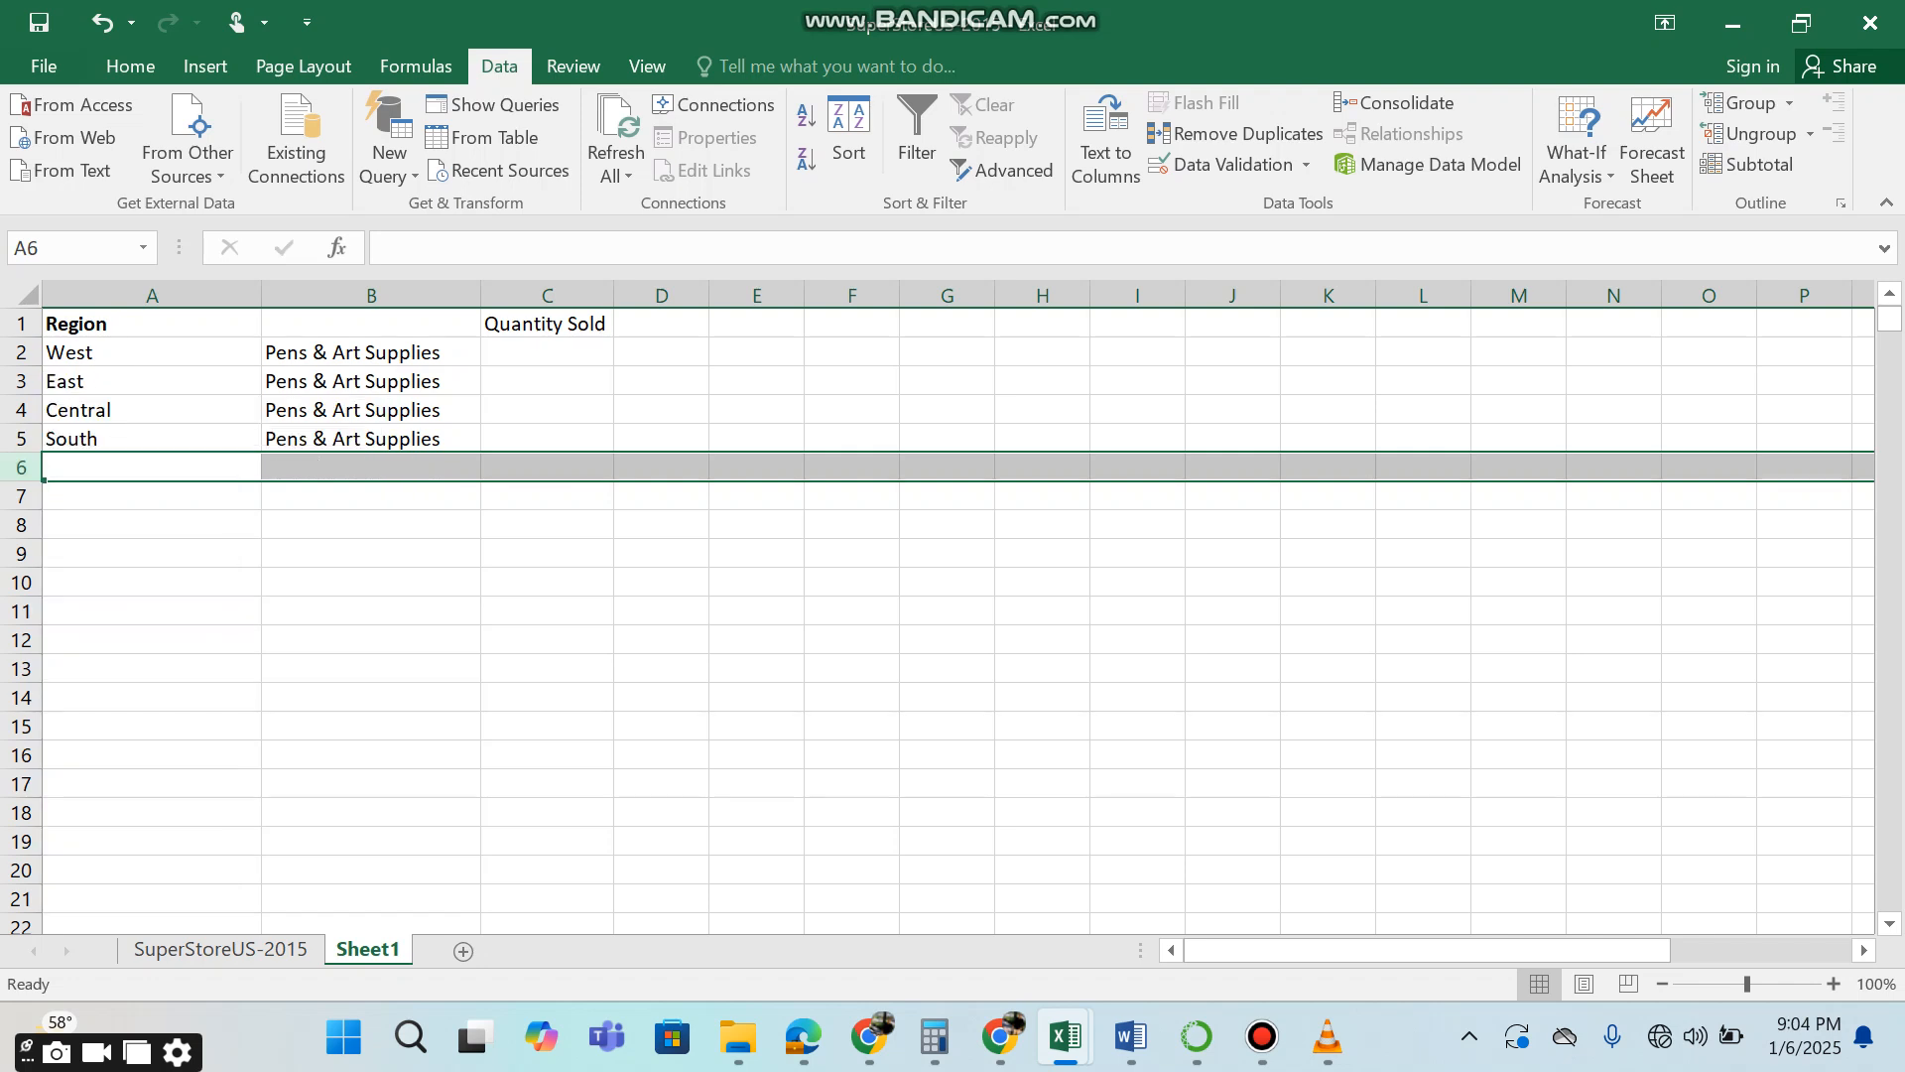
# Enter the header Sales in cell D1, beside Quantity Sold.
pyautogui.click(547, 353)
pyautogui.click(662, 323)
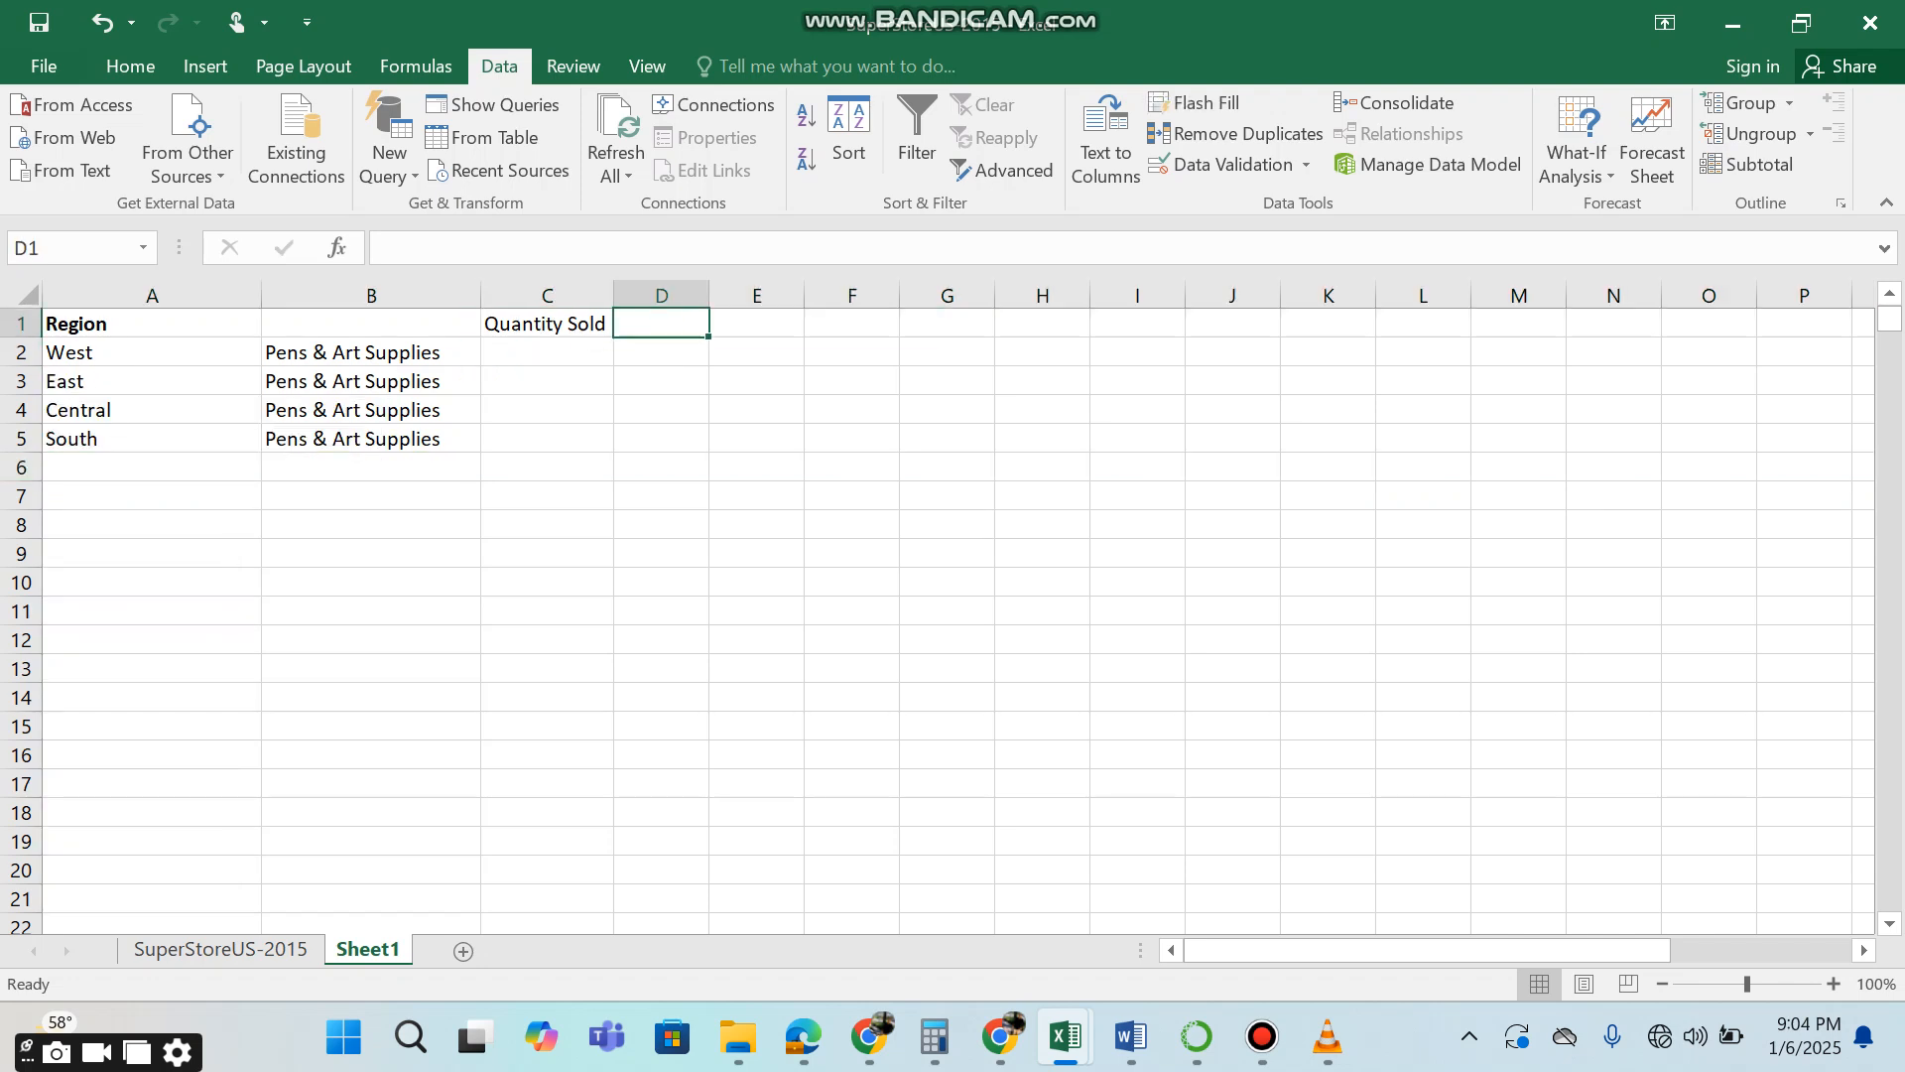
pyautogui.write('Sales')
pyautogui.press('Return')
pyautogui.press('Left')
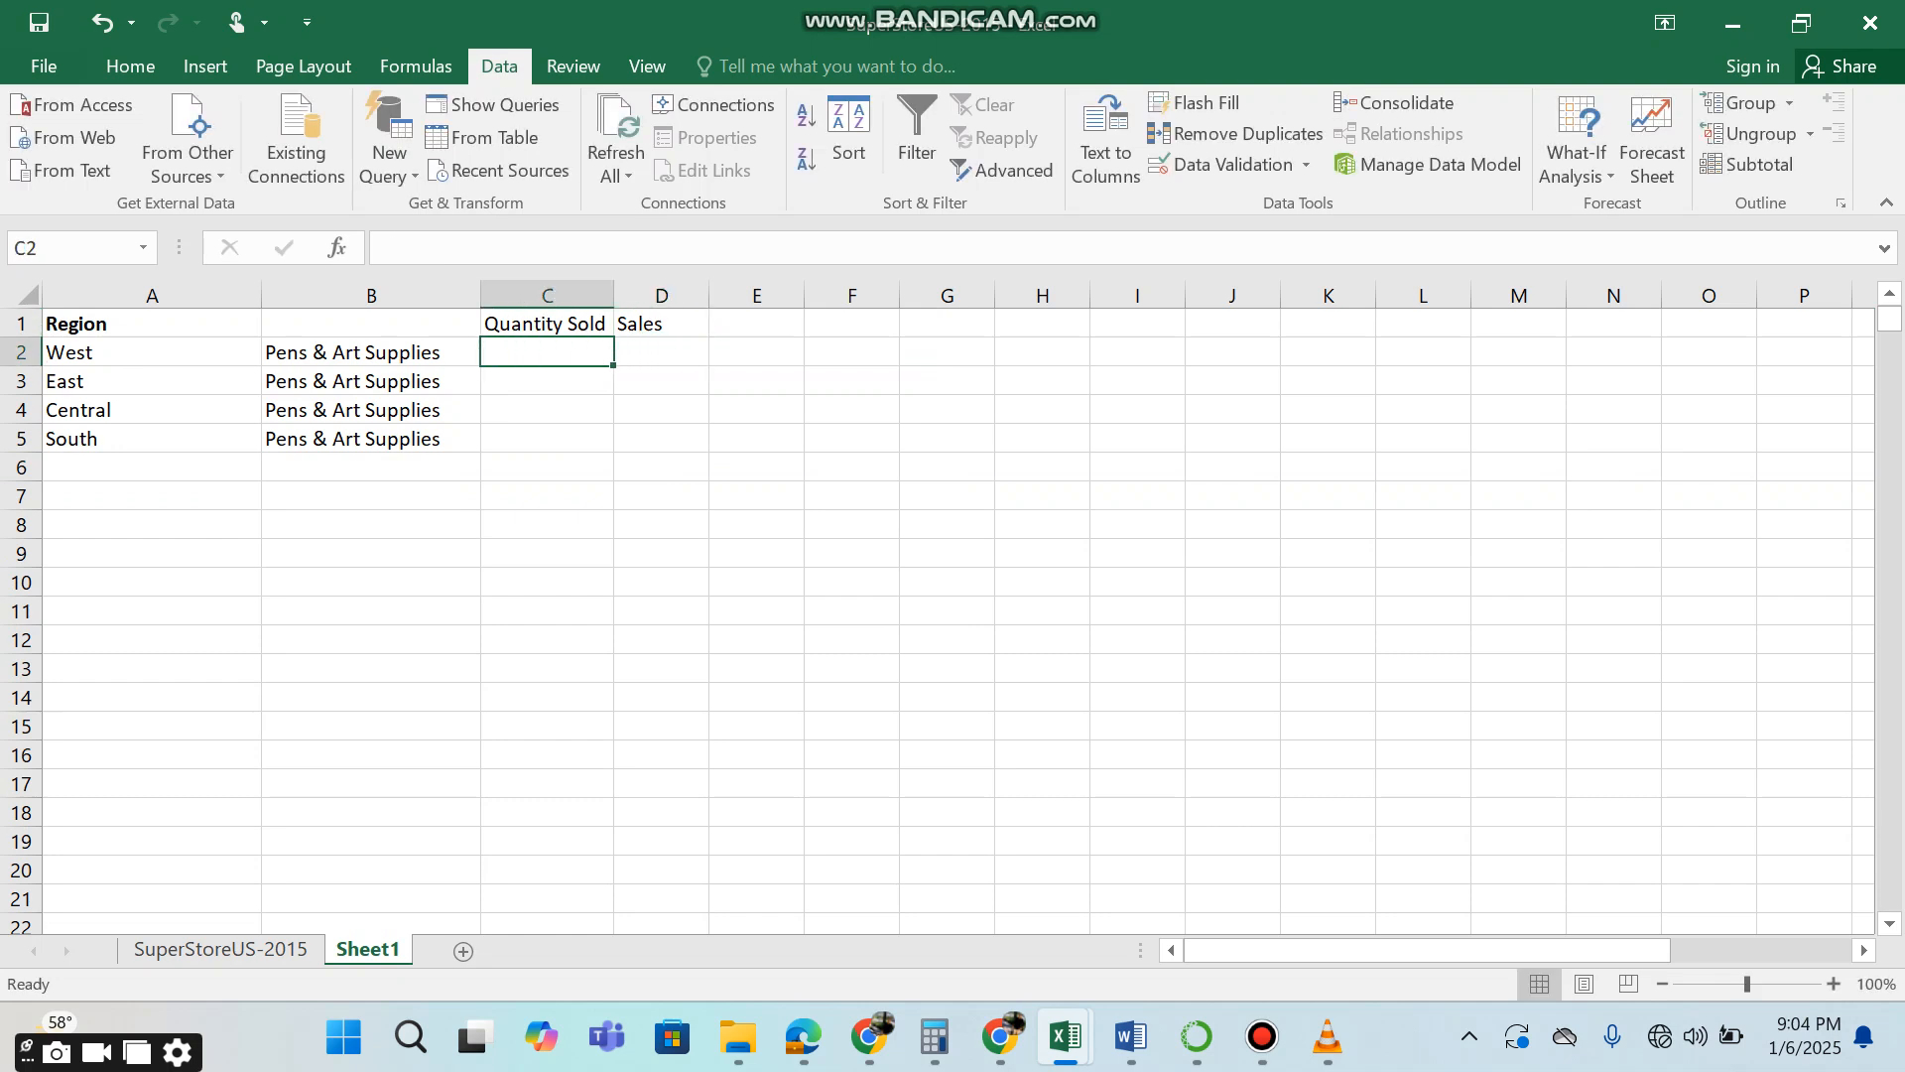
pyautogui.write('=')
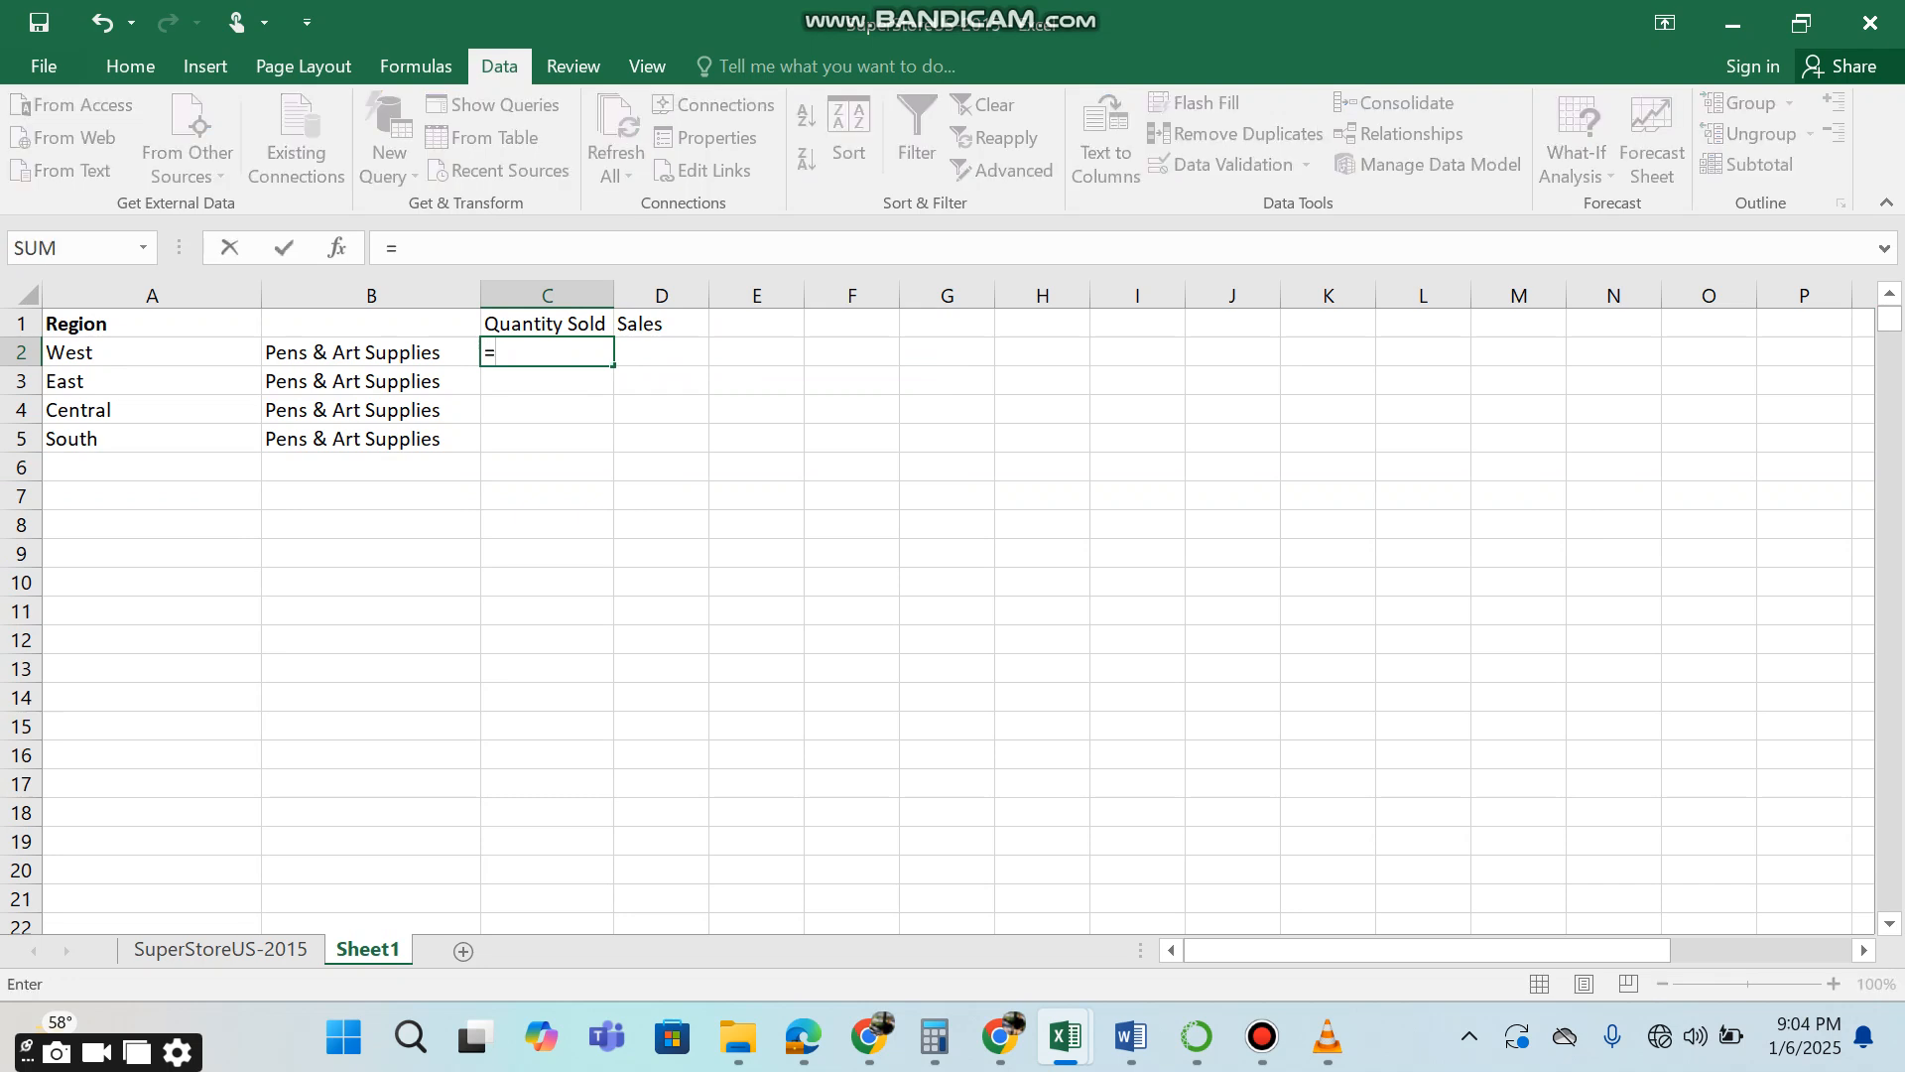
pyautogui.write('coun')
pyautogui.press('Down')
pyautogui.press('Down')
pyautogui.press('Down')
pyautogui.press('Down')
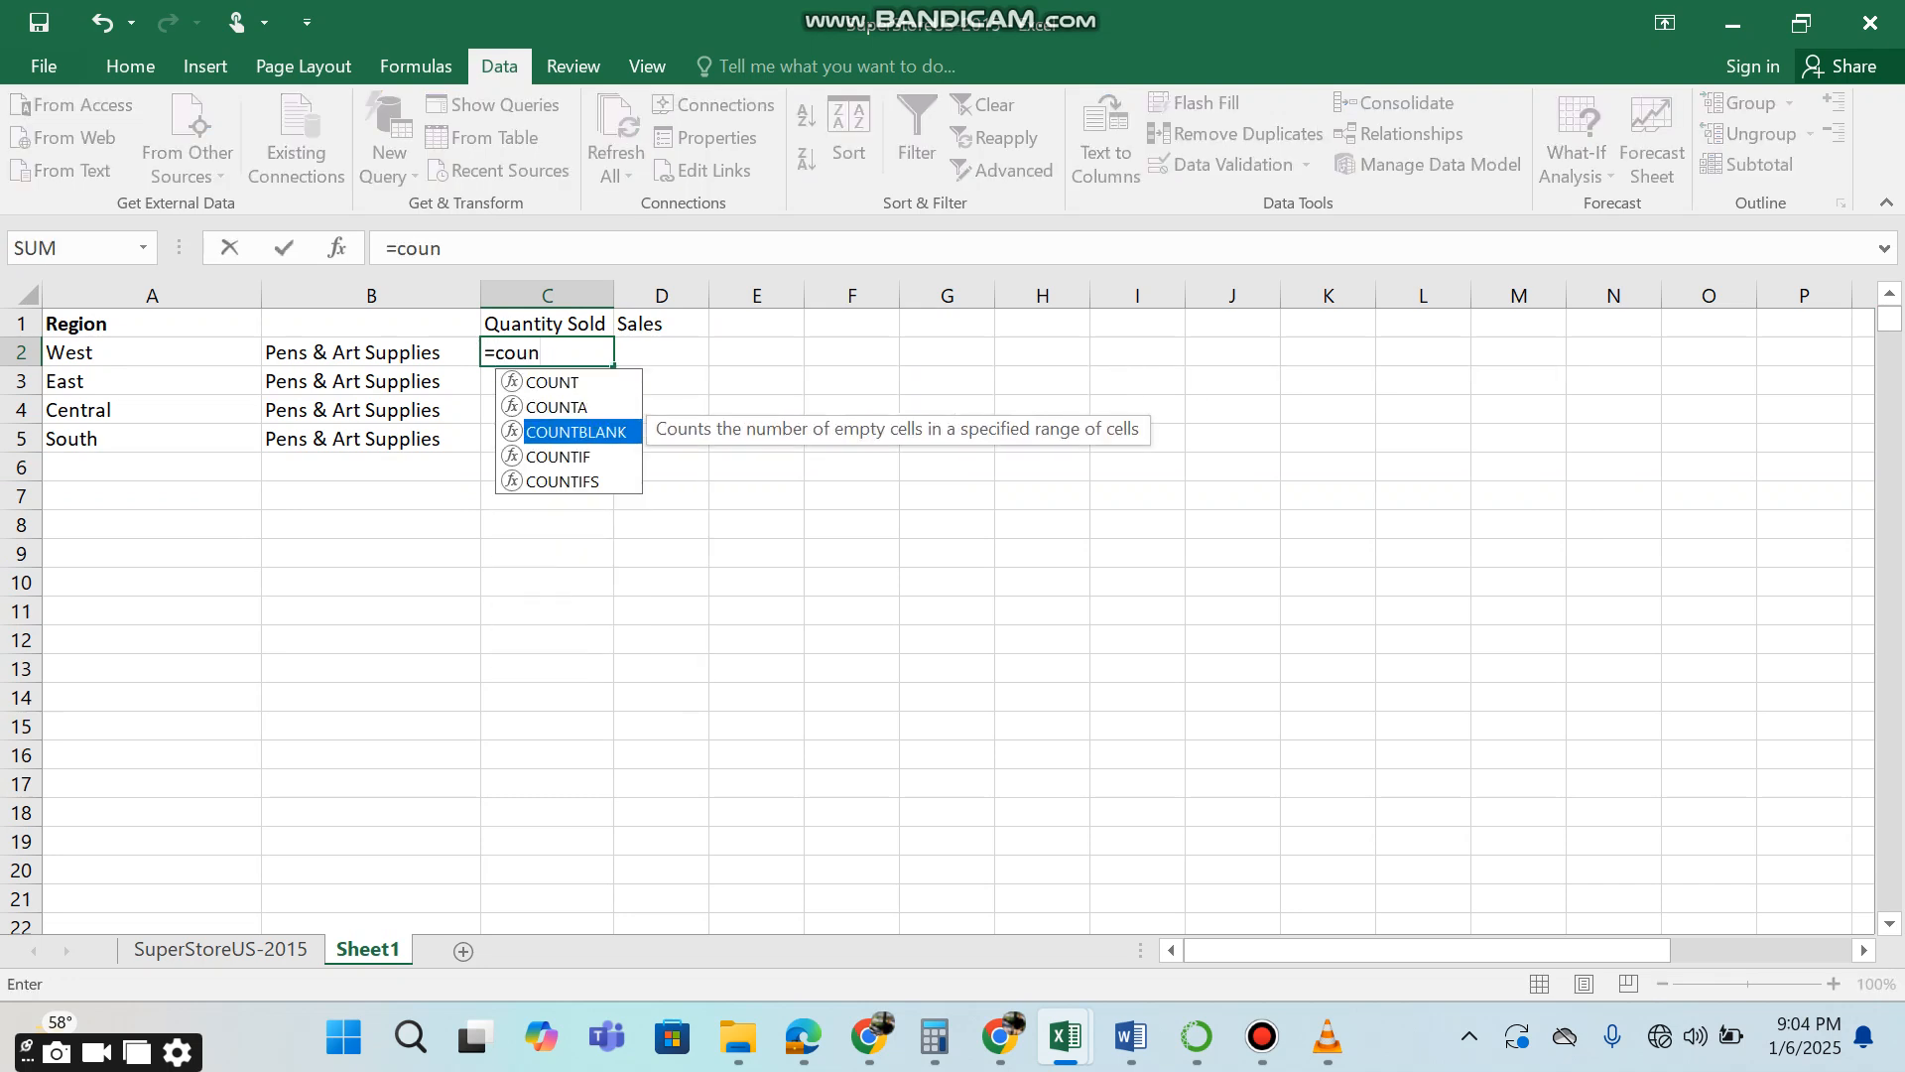
pyautogui.press('Tab')
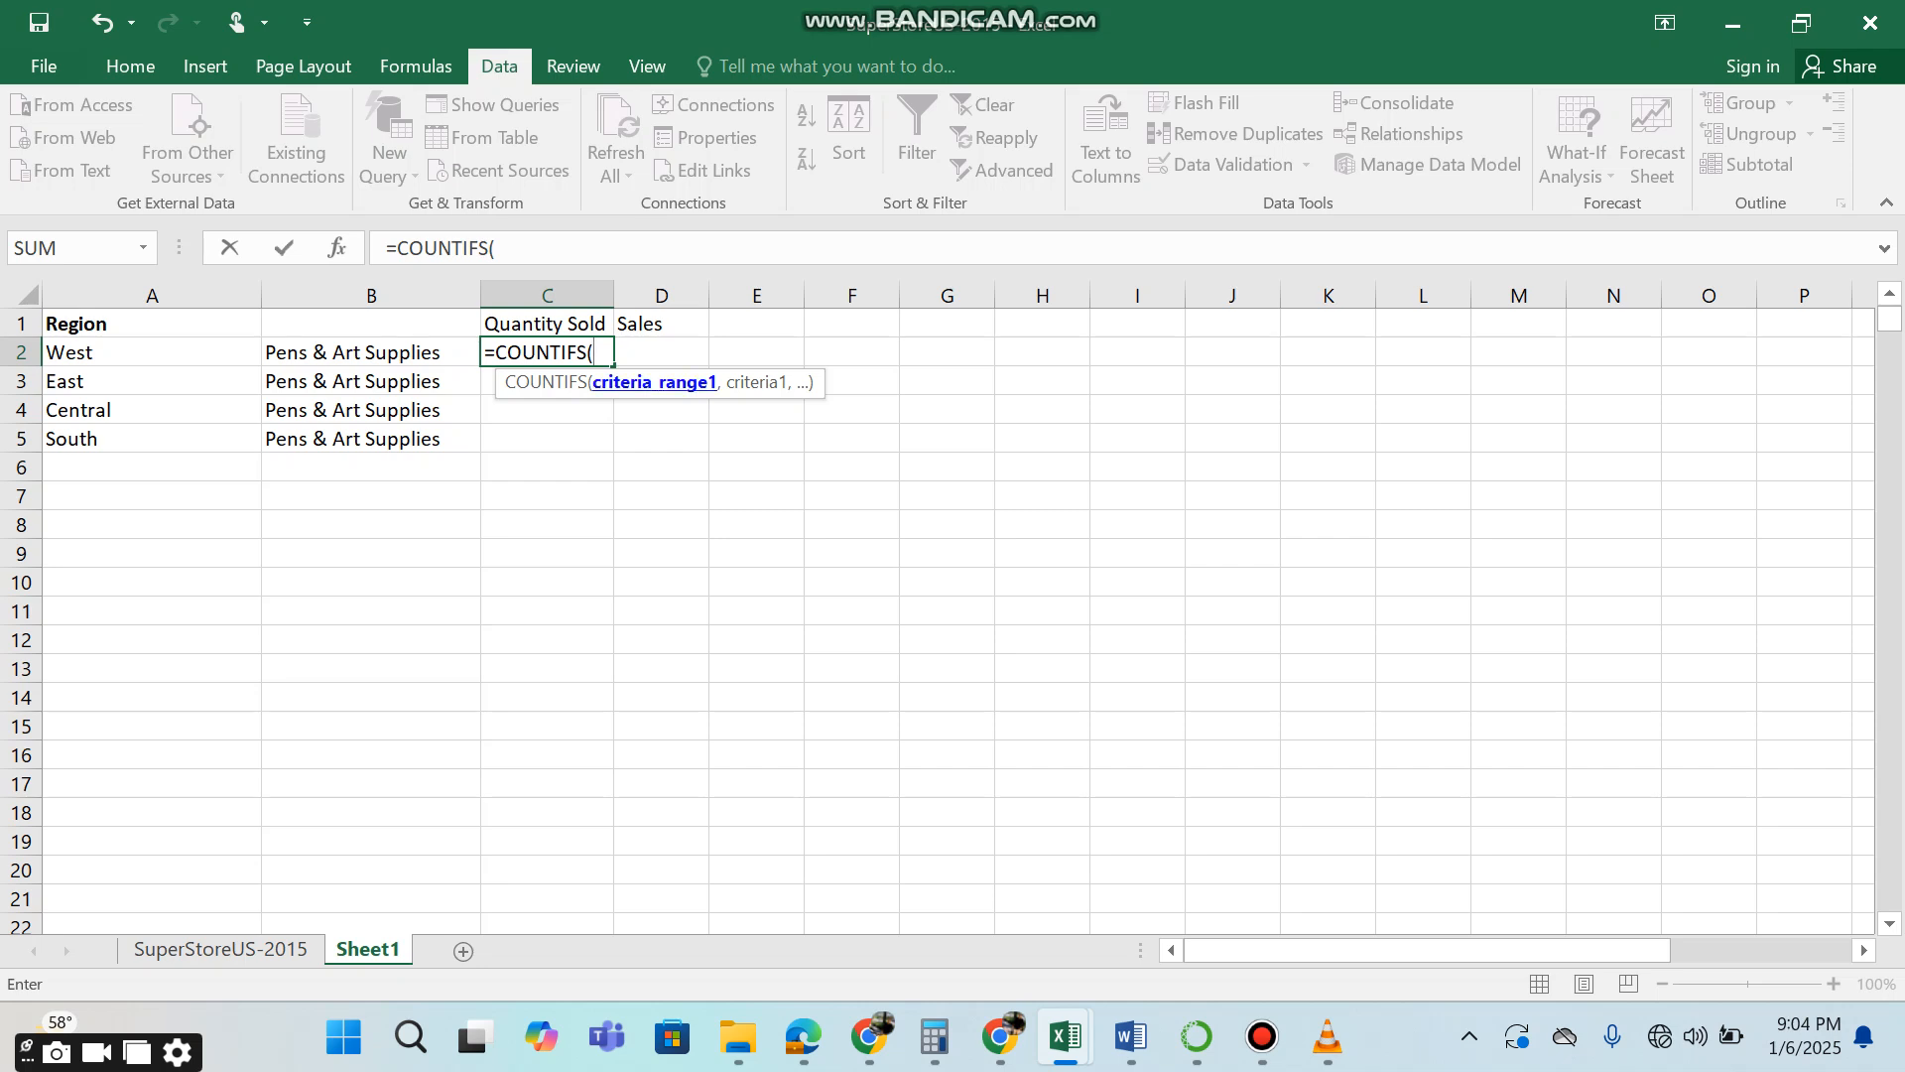
pyautogui.press('BackSpace')
pyautogui.press('BackSpace')
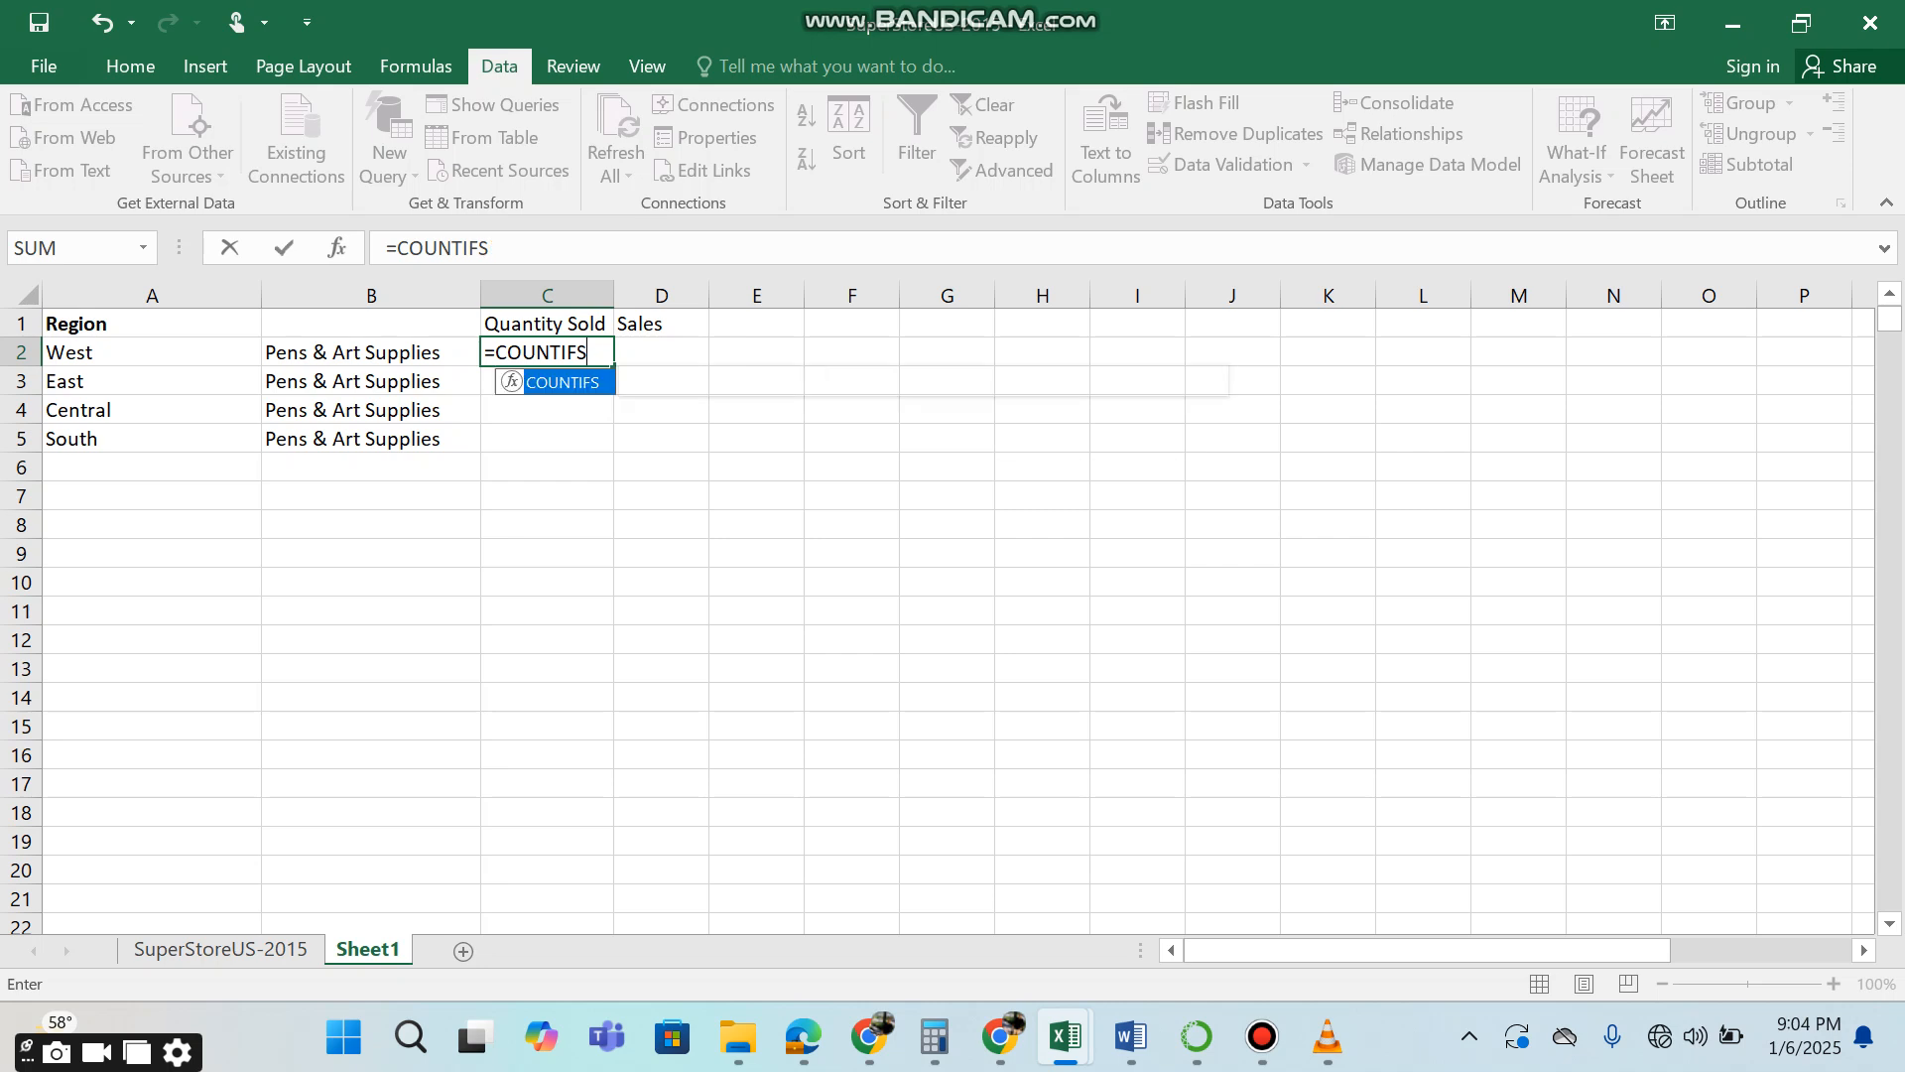
pyautogui.write('(')
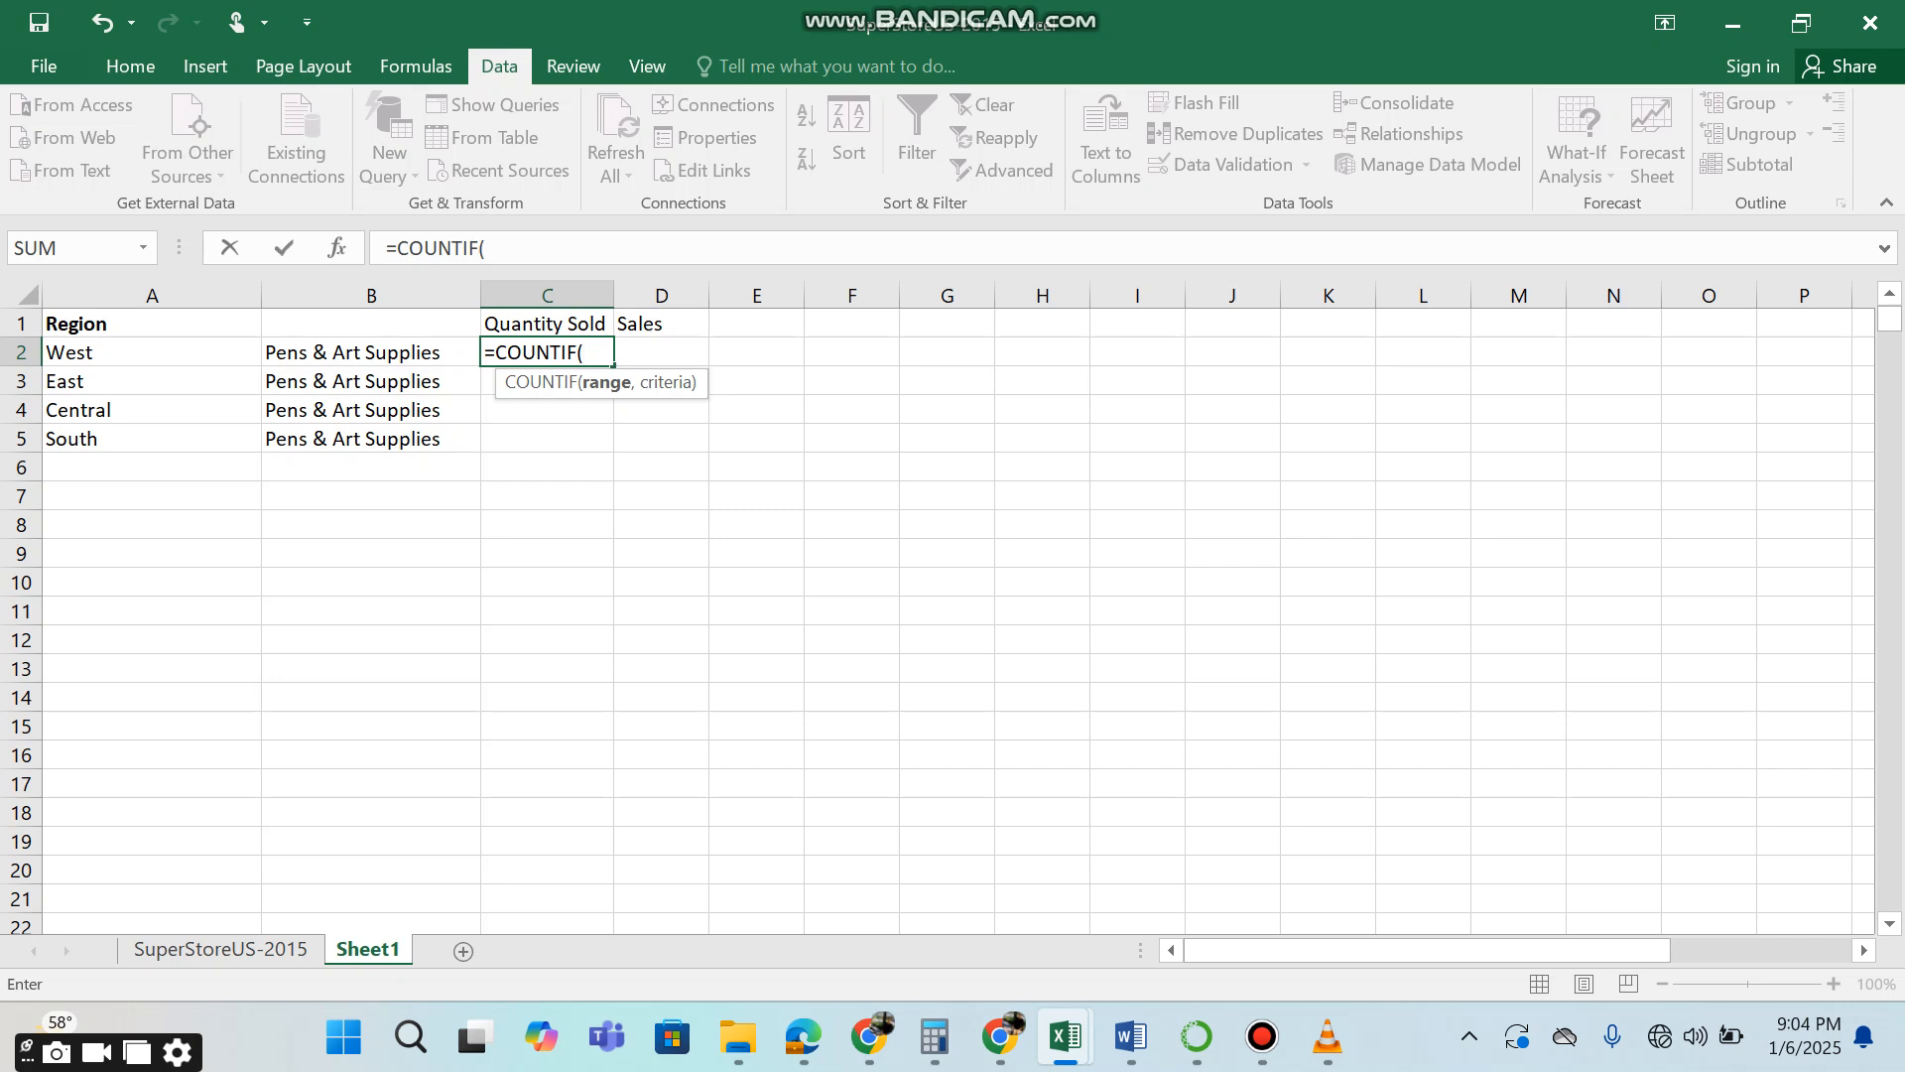
pyautogui.press('BackSpace')
pyautogui.press('Down')
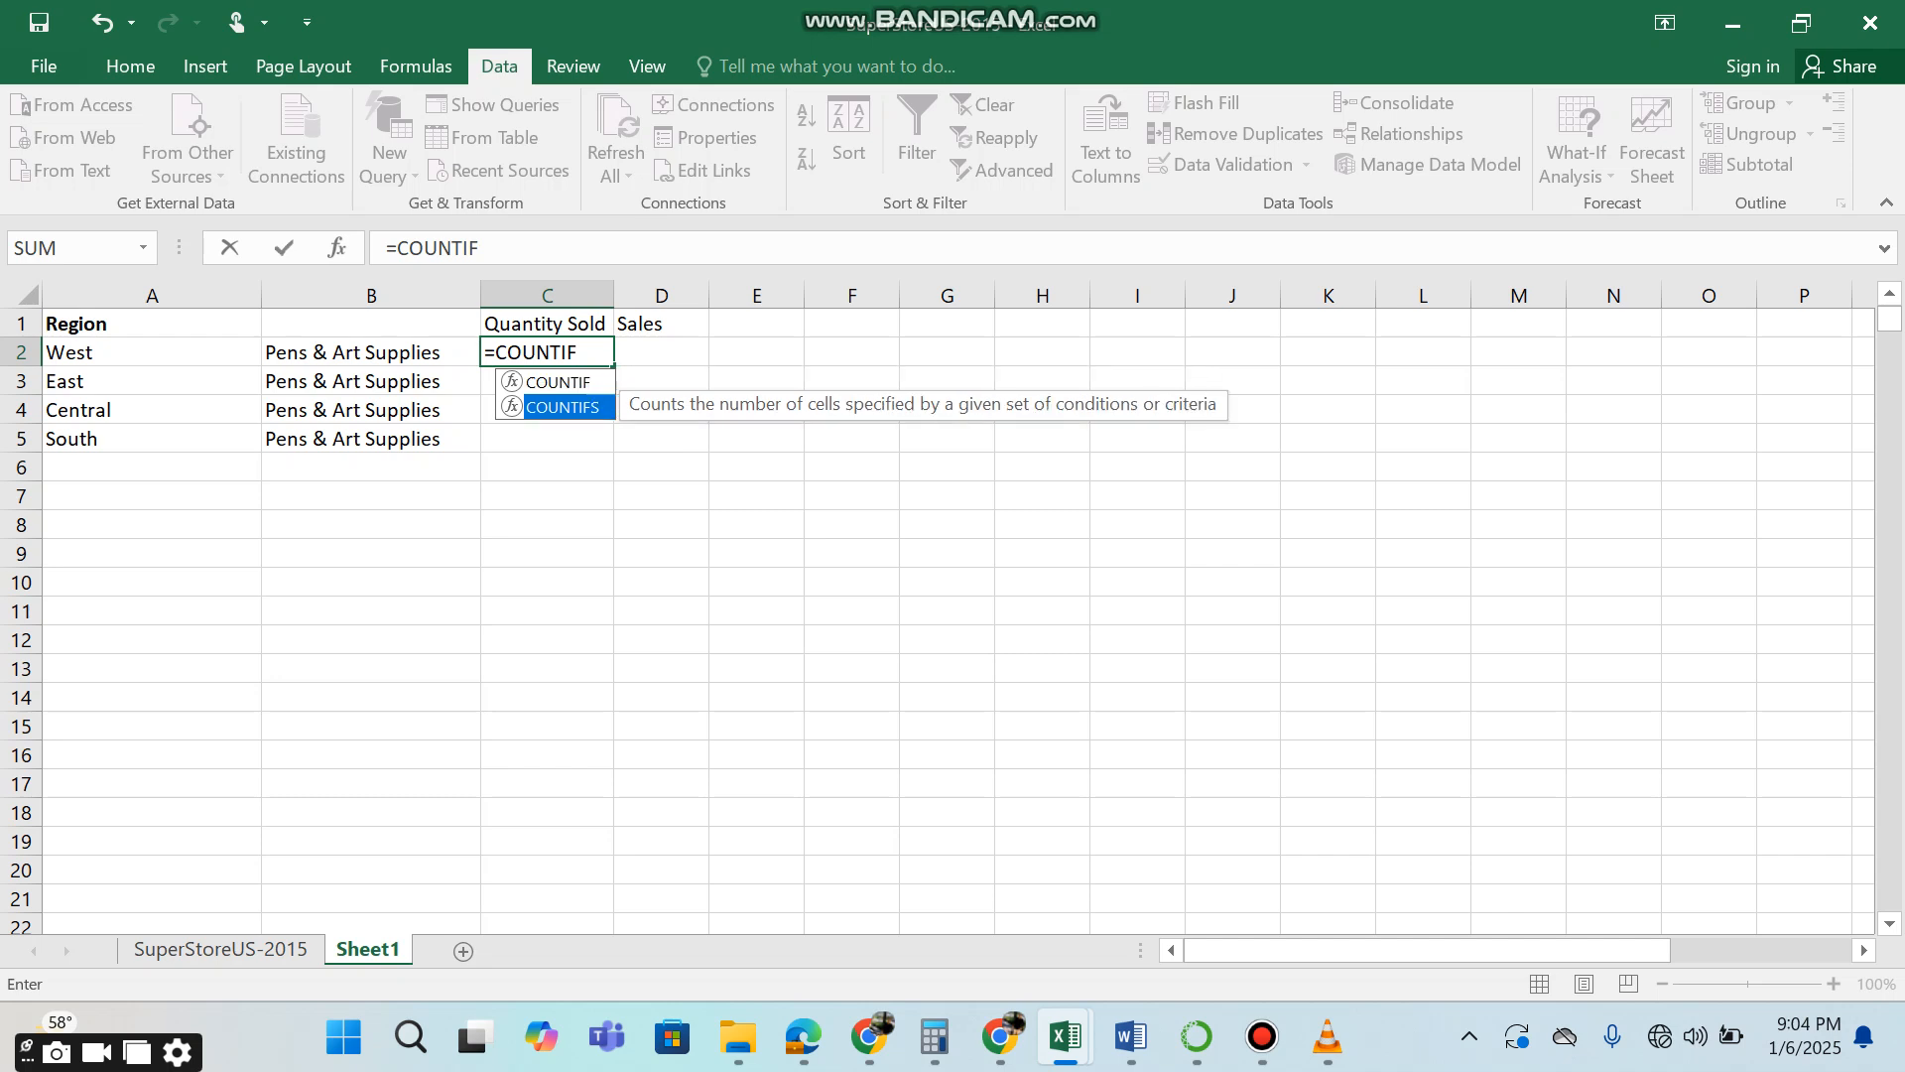
pyautogui.press('Tab')
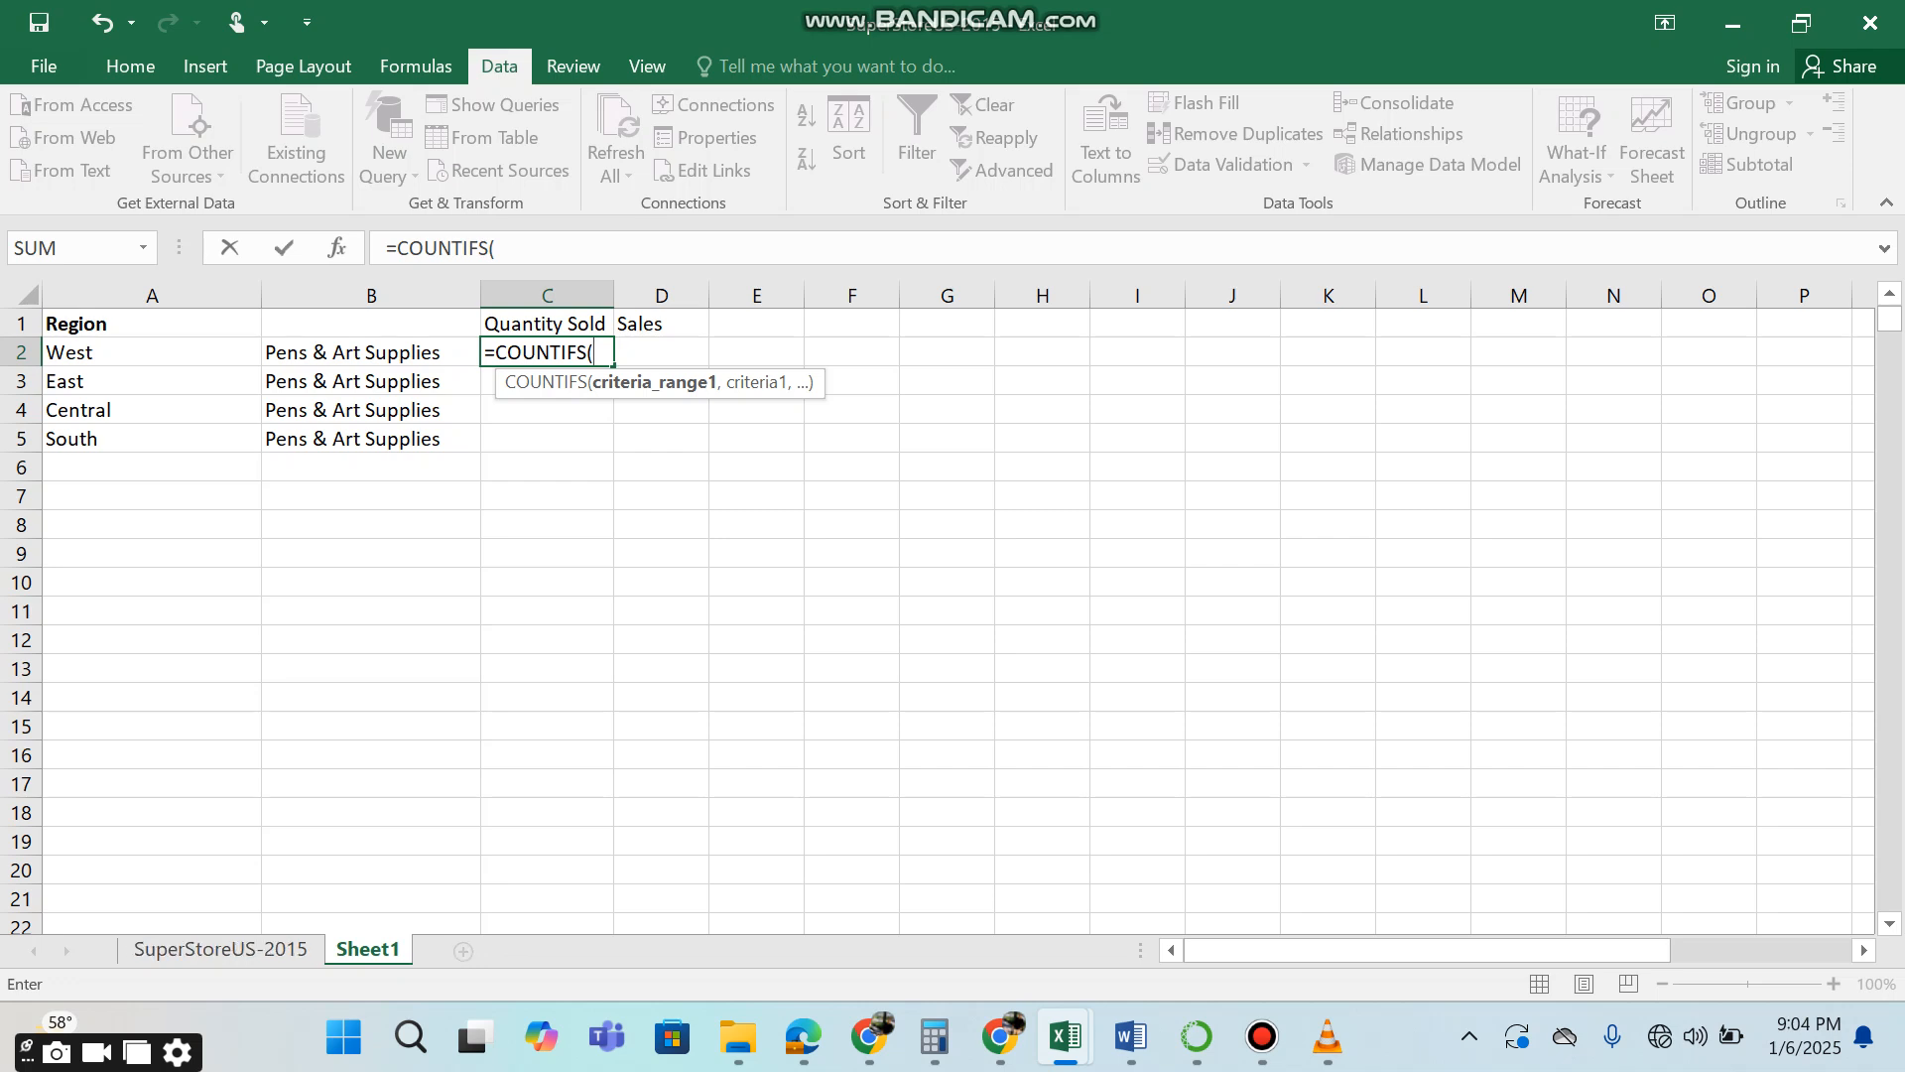
pyautogui.write('region,')
pyautogui.click(152, 352)
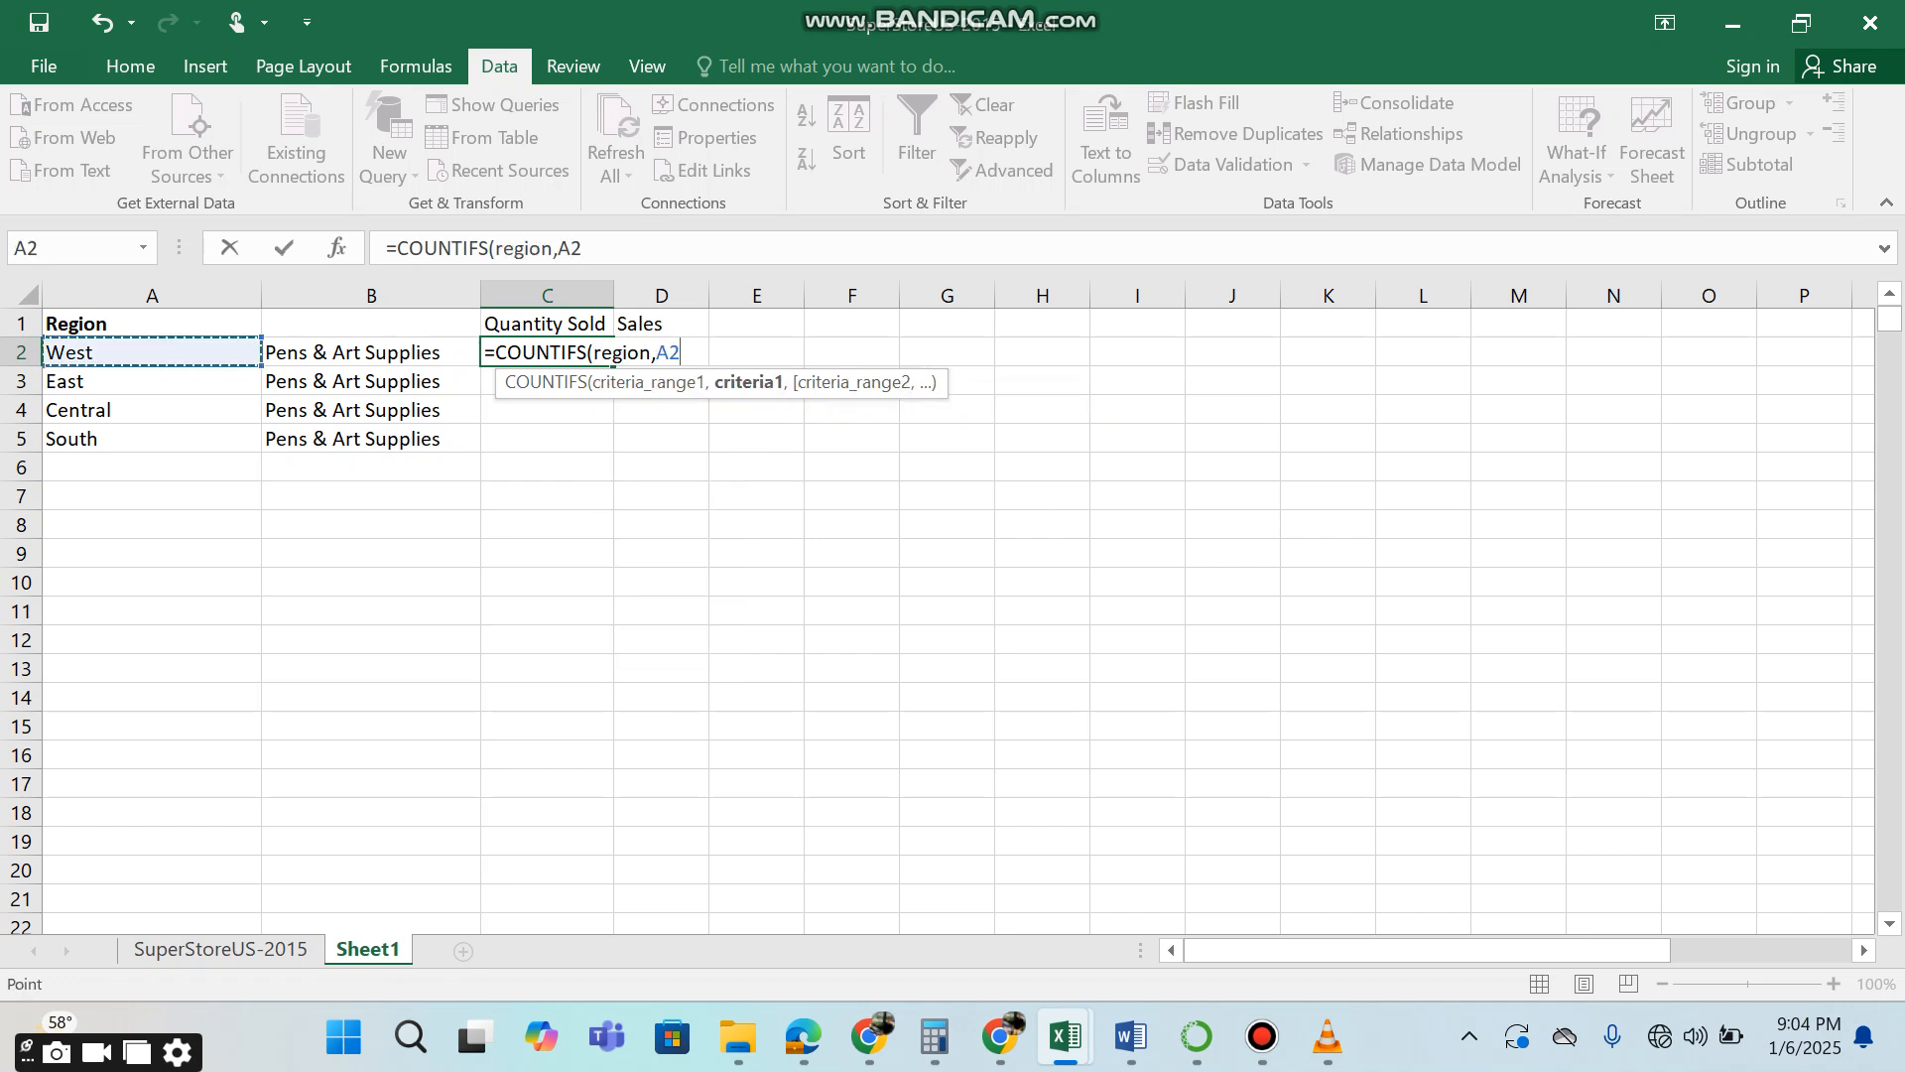
pyautogui.write(',')
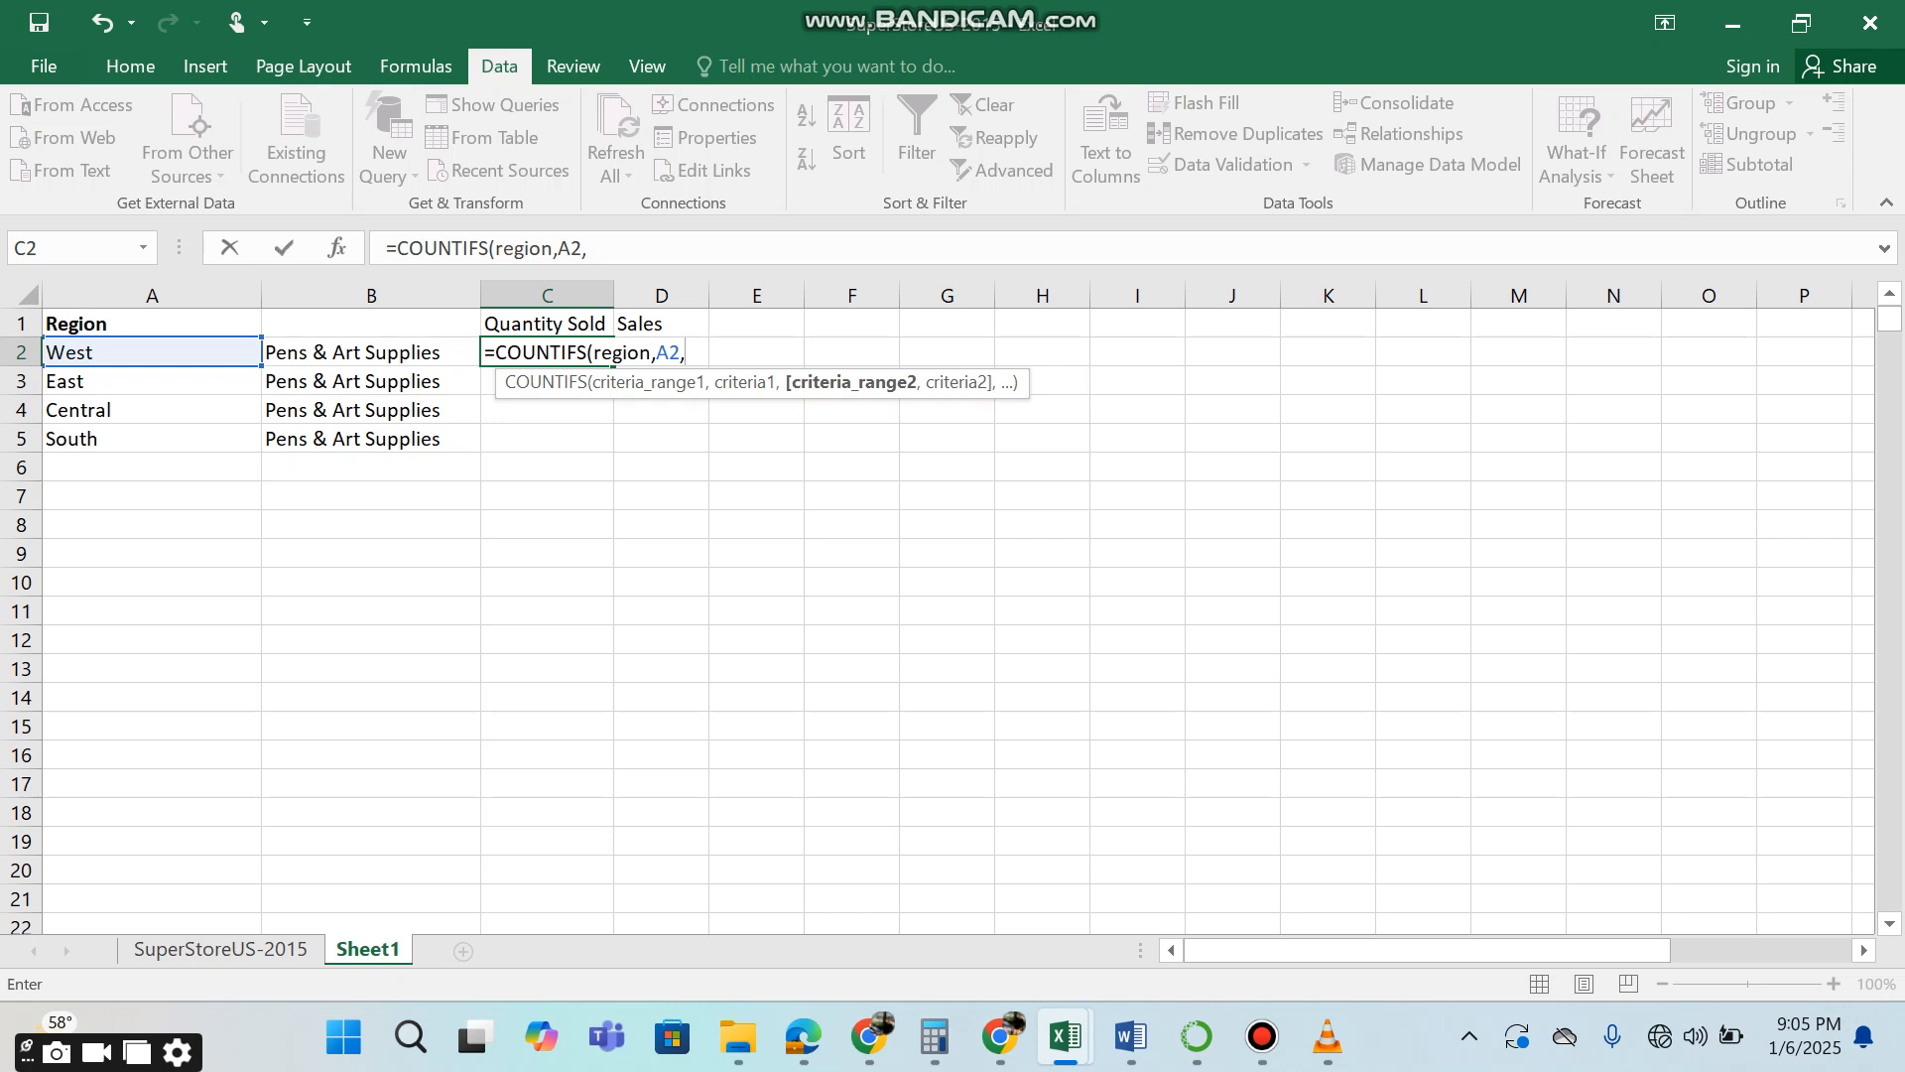
pyautogui.press('BackSpace')
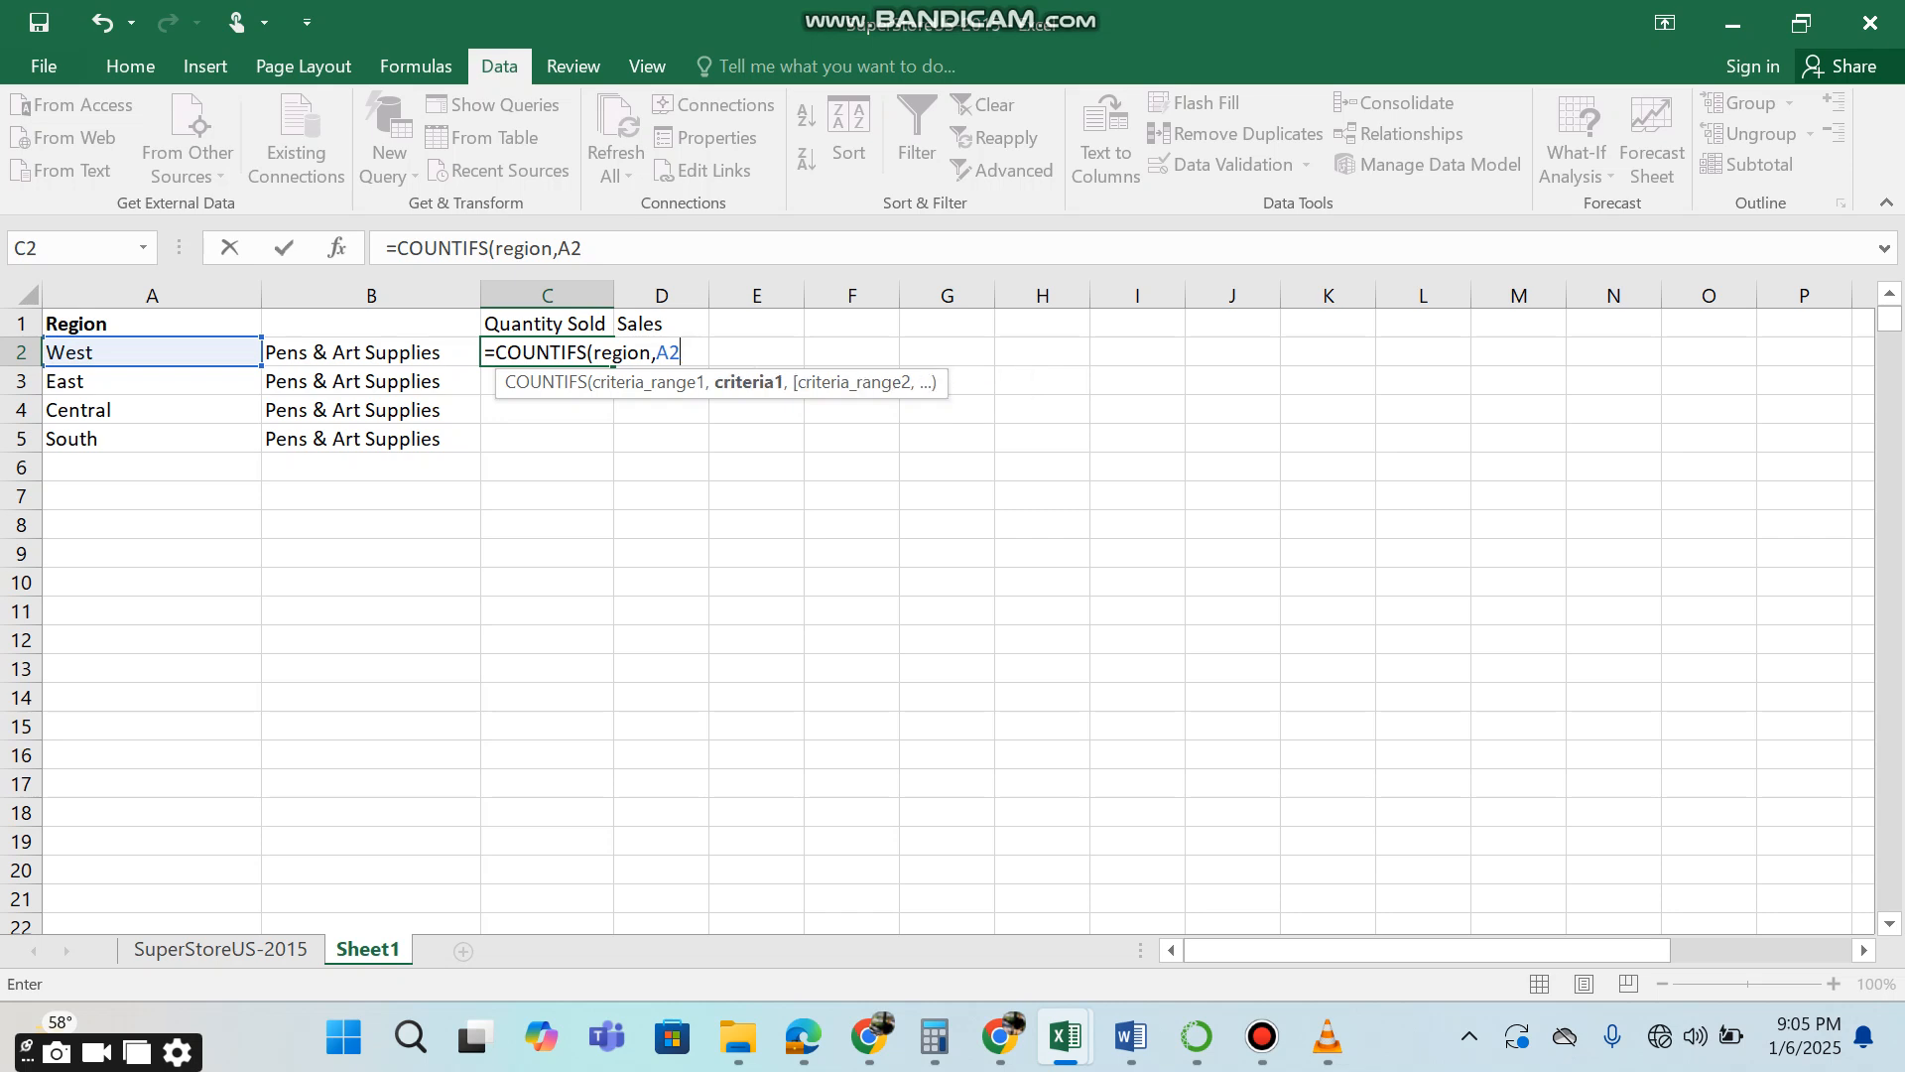
pyautogui.press('BackSpace')
pyautogui.press('BackSpace')
pyautogui.press('BackSpace')
pyautogui.press('BackSpace')
pyautogui.press('BackSpace')
pyautogui.press('BackSpace')
pyautogui.press('BackSpace')
pyautogui.press('BackSpace')
pyautogui.press('BackSpace')
pyautogui.press('BackSpace')
pyautogui.press('BackSpace')
pyautogui.press('BackSpace')
pyautogui.press('BackSpace')
pyautogui.press('BackSpace')
pyautogui.press('BackSpace')
pyautogui.press('BackSpace')
pyautogui.press('BackSpace')
pyautogui.press('BackSpace')
pyautogui.press('BackSpace')
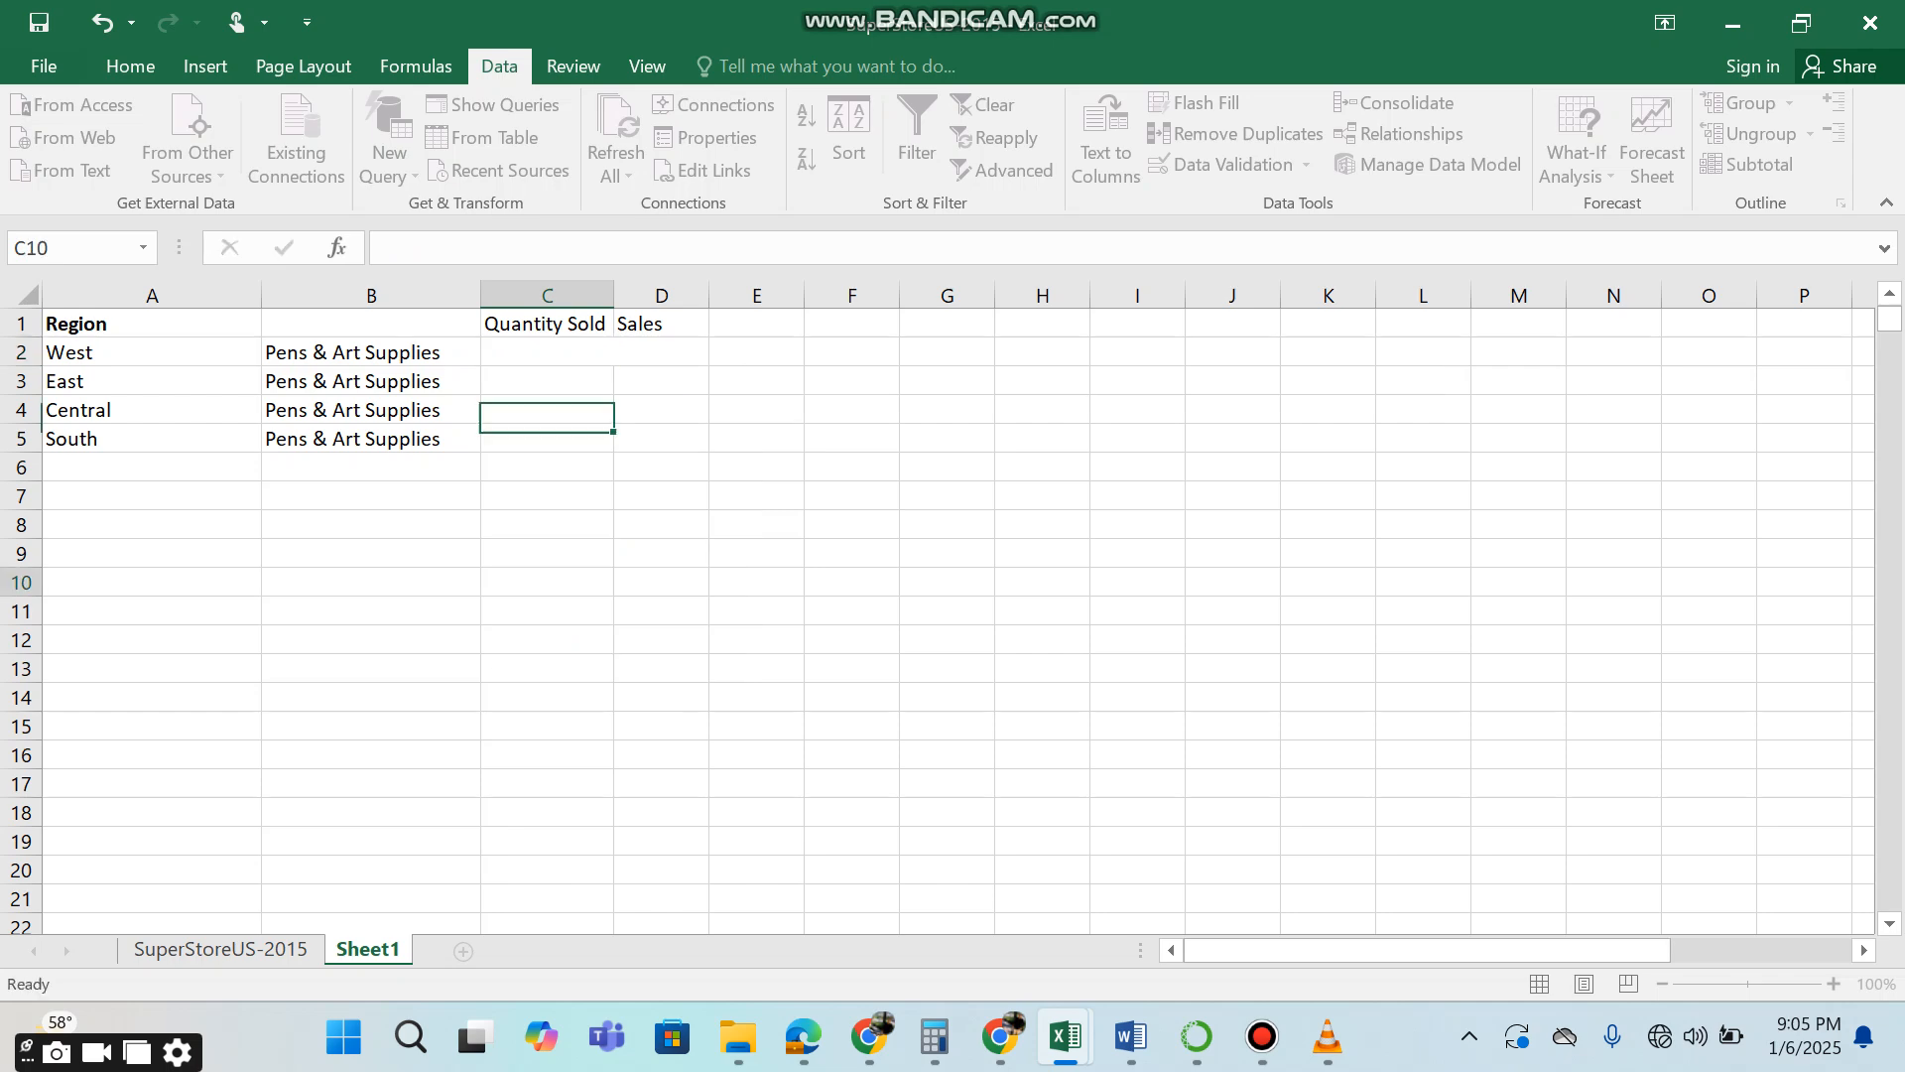
pyautogui.click(547, 583)
# Copy the Product Sub-Category header from L1 of the SuperStoreUS-2015 sheet into cell B1 of Sheet1.
pyautogui.click(220, 949)
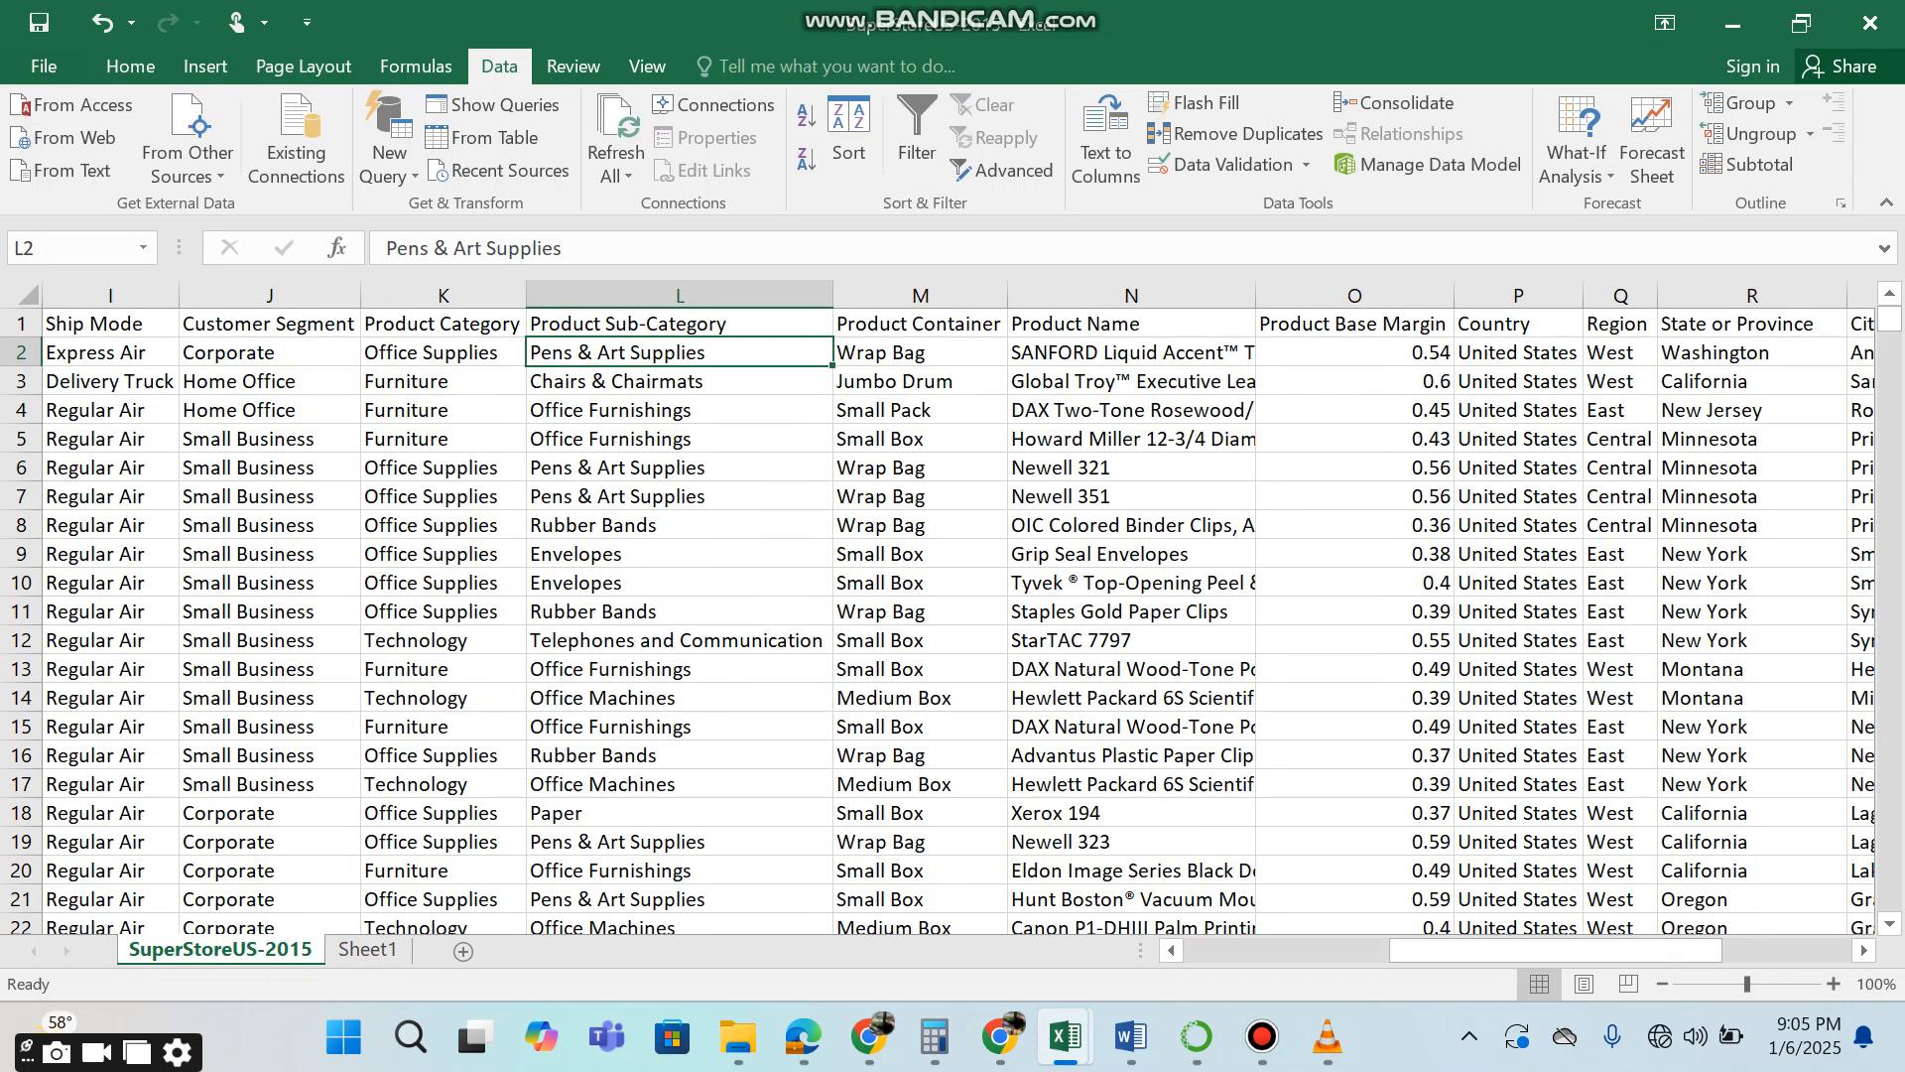
pyautogui.click(680, 325)
pyautogui.hotkey('ctrl', 'c')
pyautogui.click(368, 950)
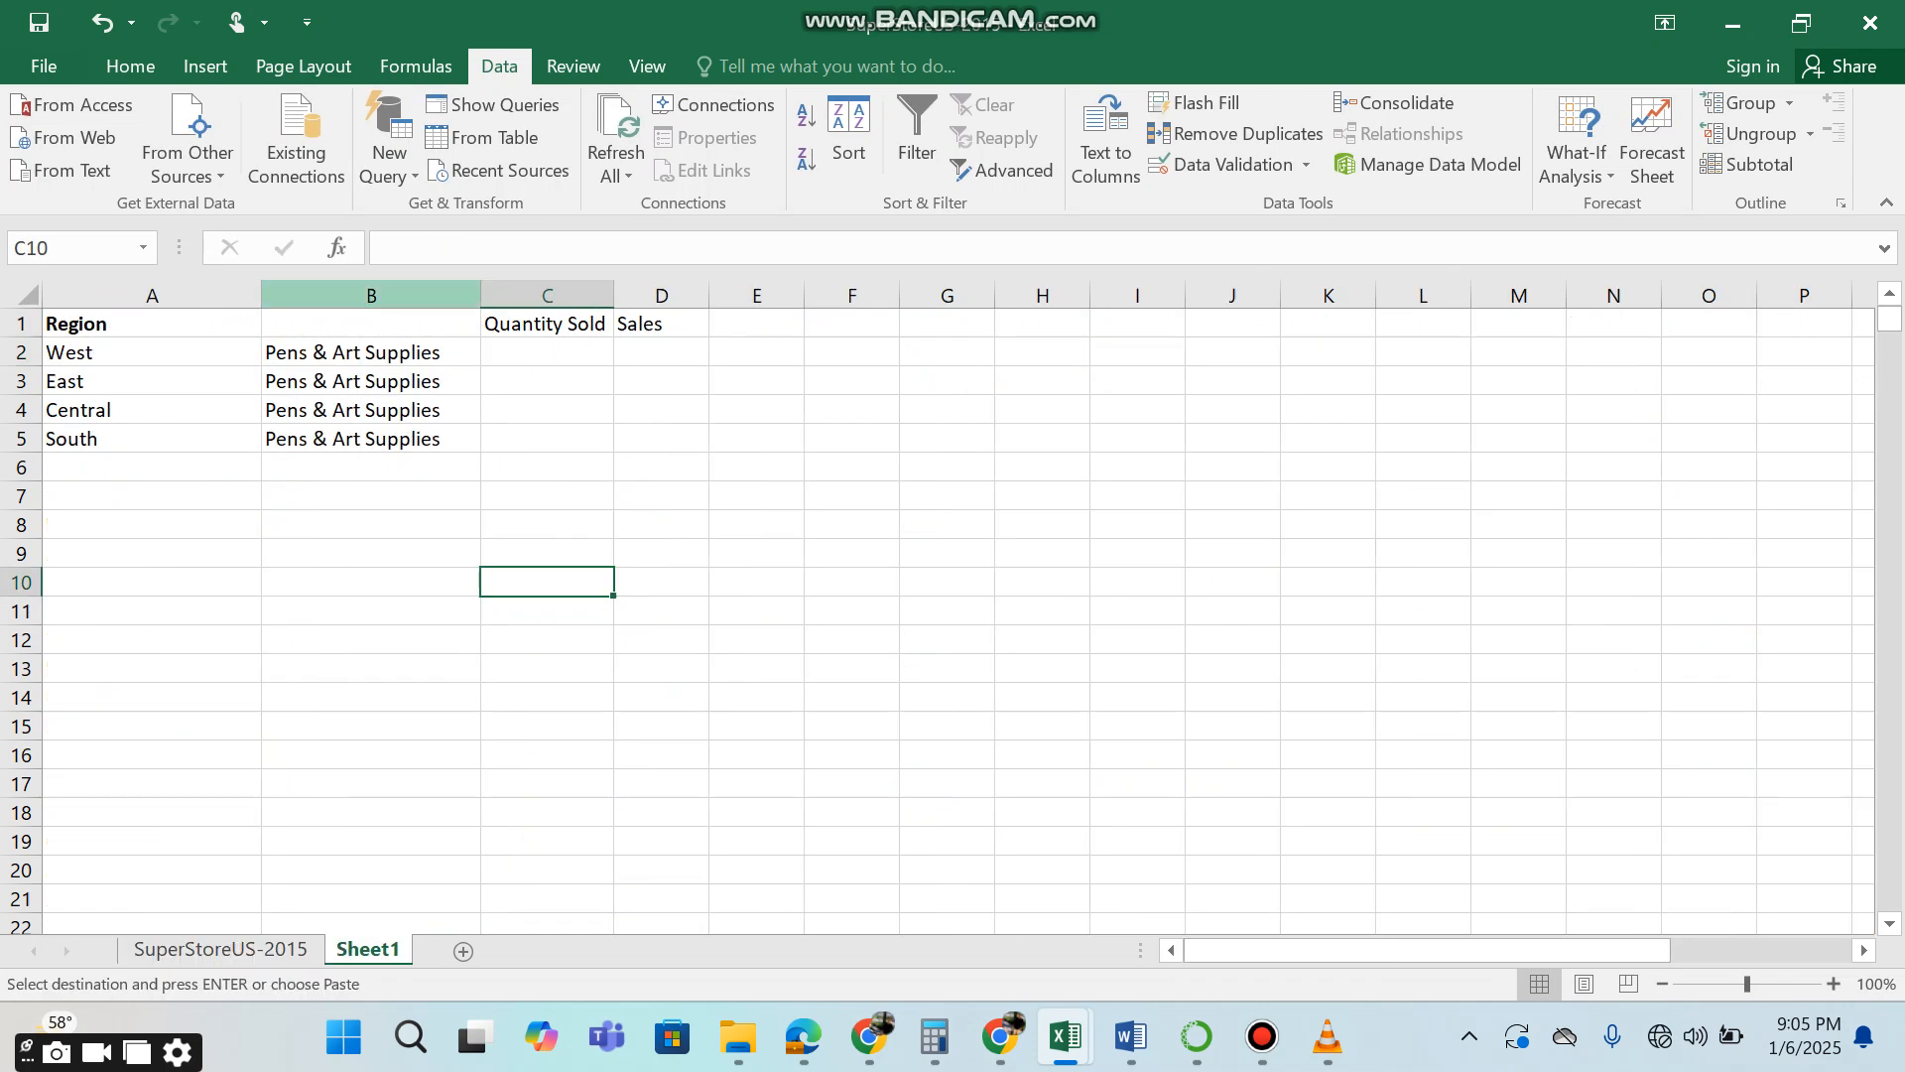
pyautogui.click(371, 324)
pyautogui.hotkey('ctrl', 'v')
pyautogui.click(592, 353)
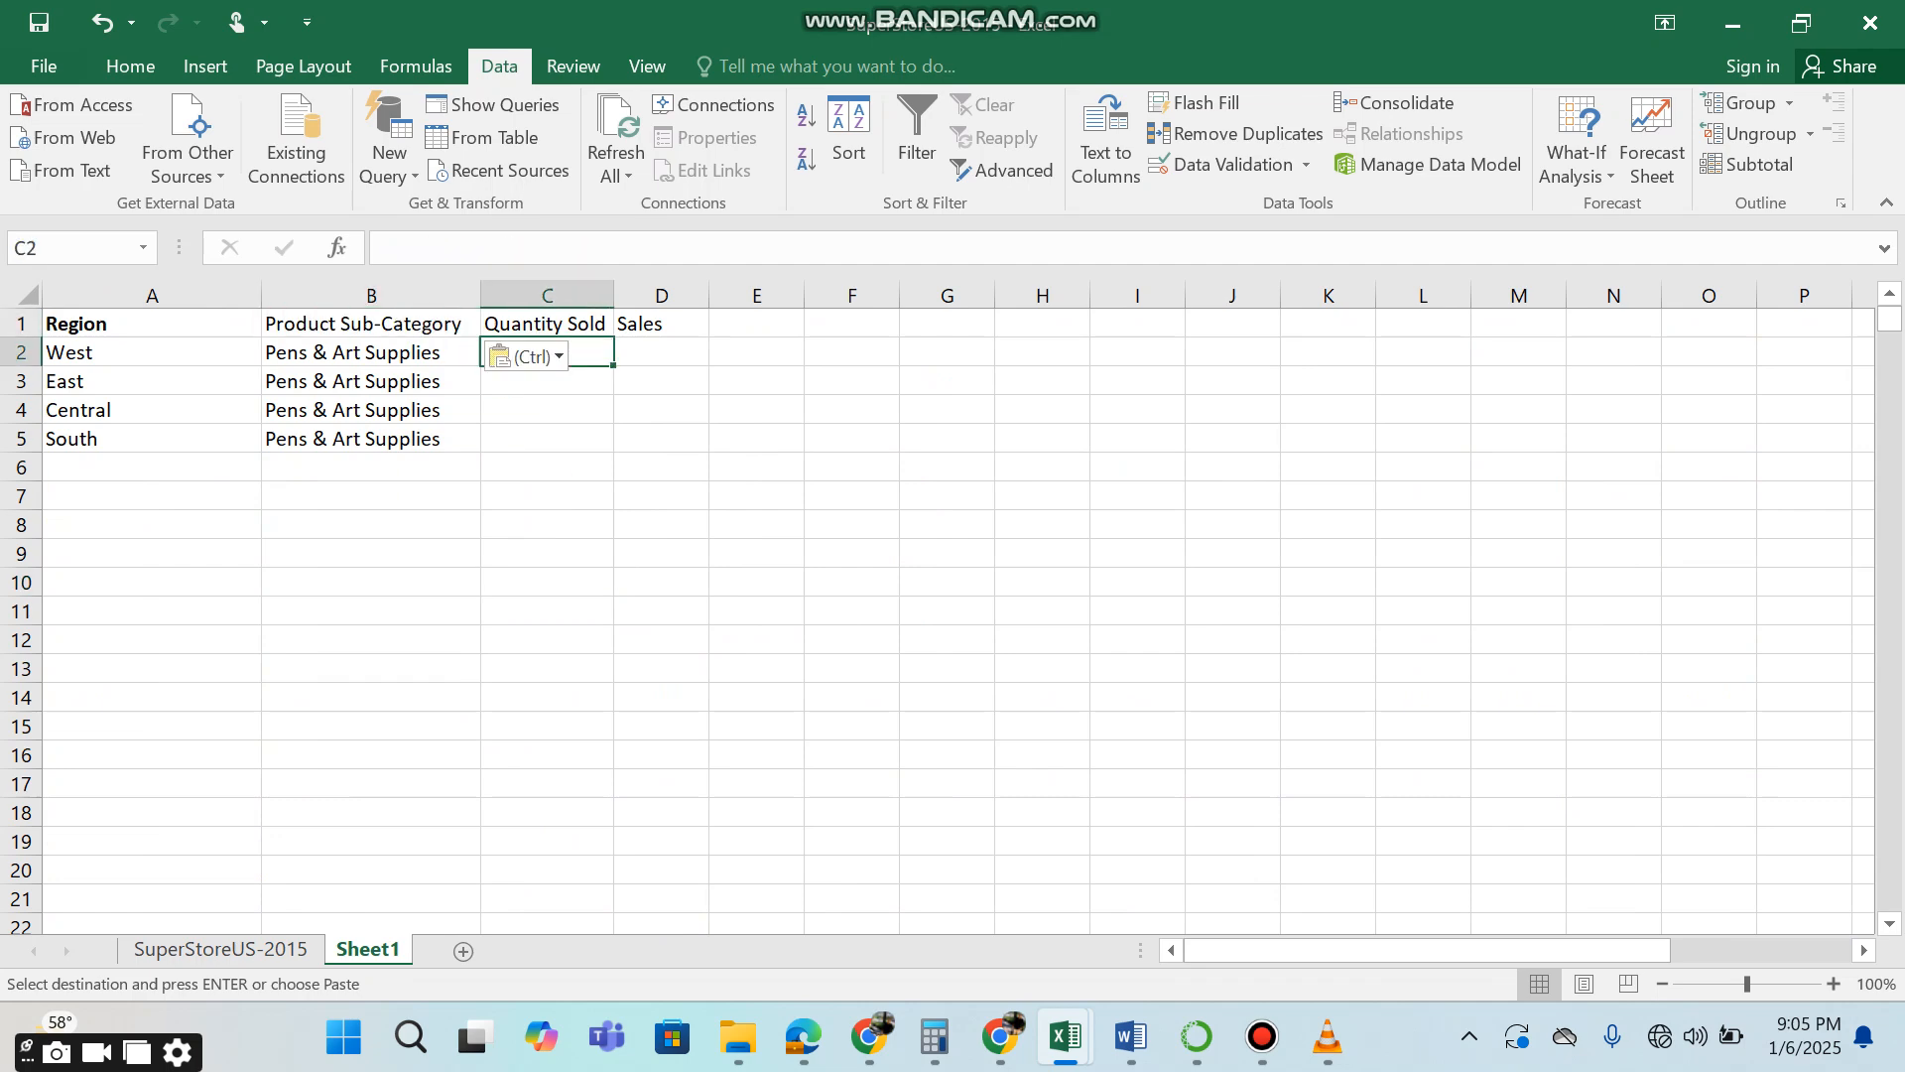
# Start a COUNTIFS formula in C2 using the region named range with A2 as its first criterion.
pyautogui.write('=coun')
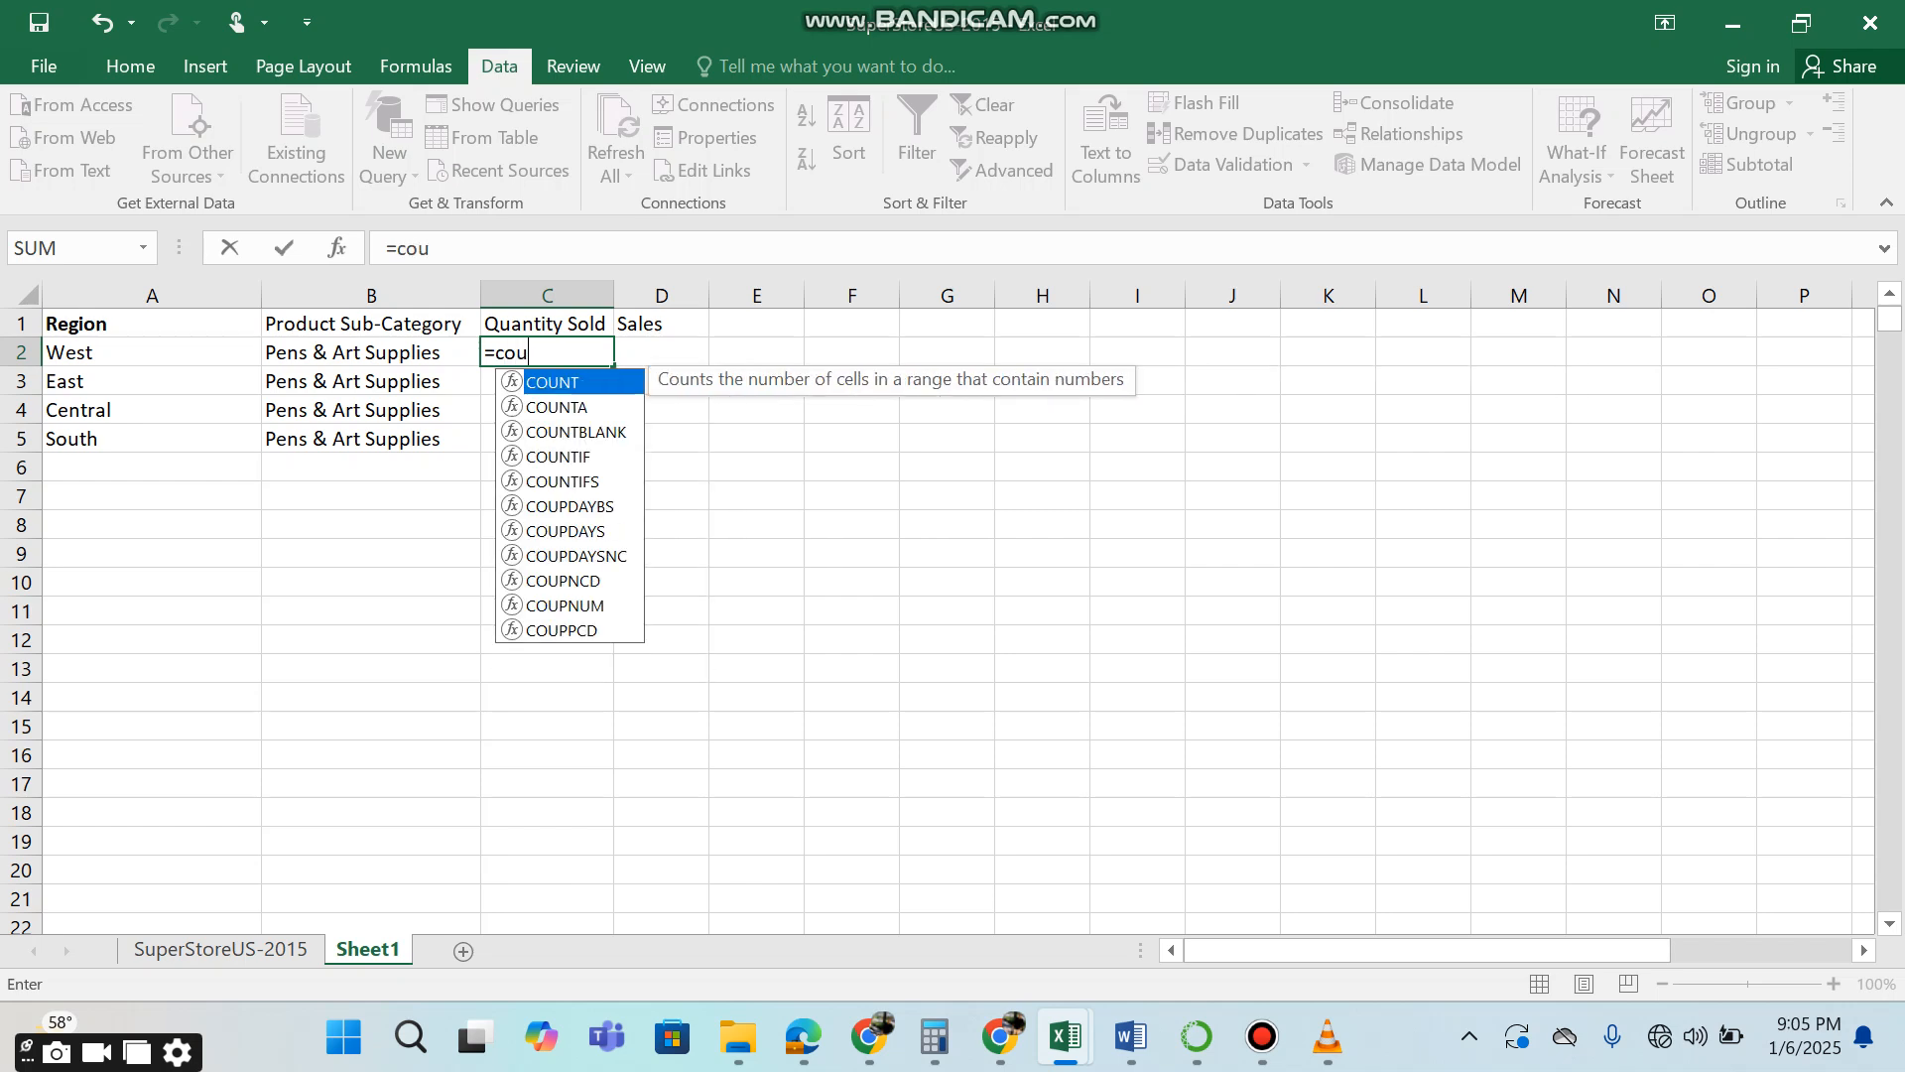
pyautogui.press('Down')
pyautogui.press('Down')
pyautogui.press('Down')
pyautogui.press('Down')
pyautogui.press('Tab')
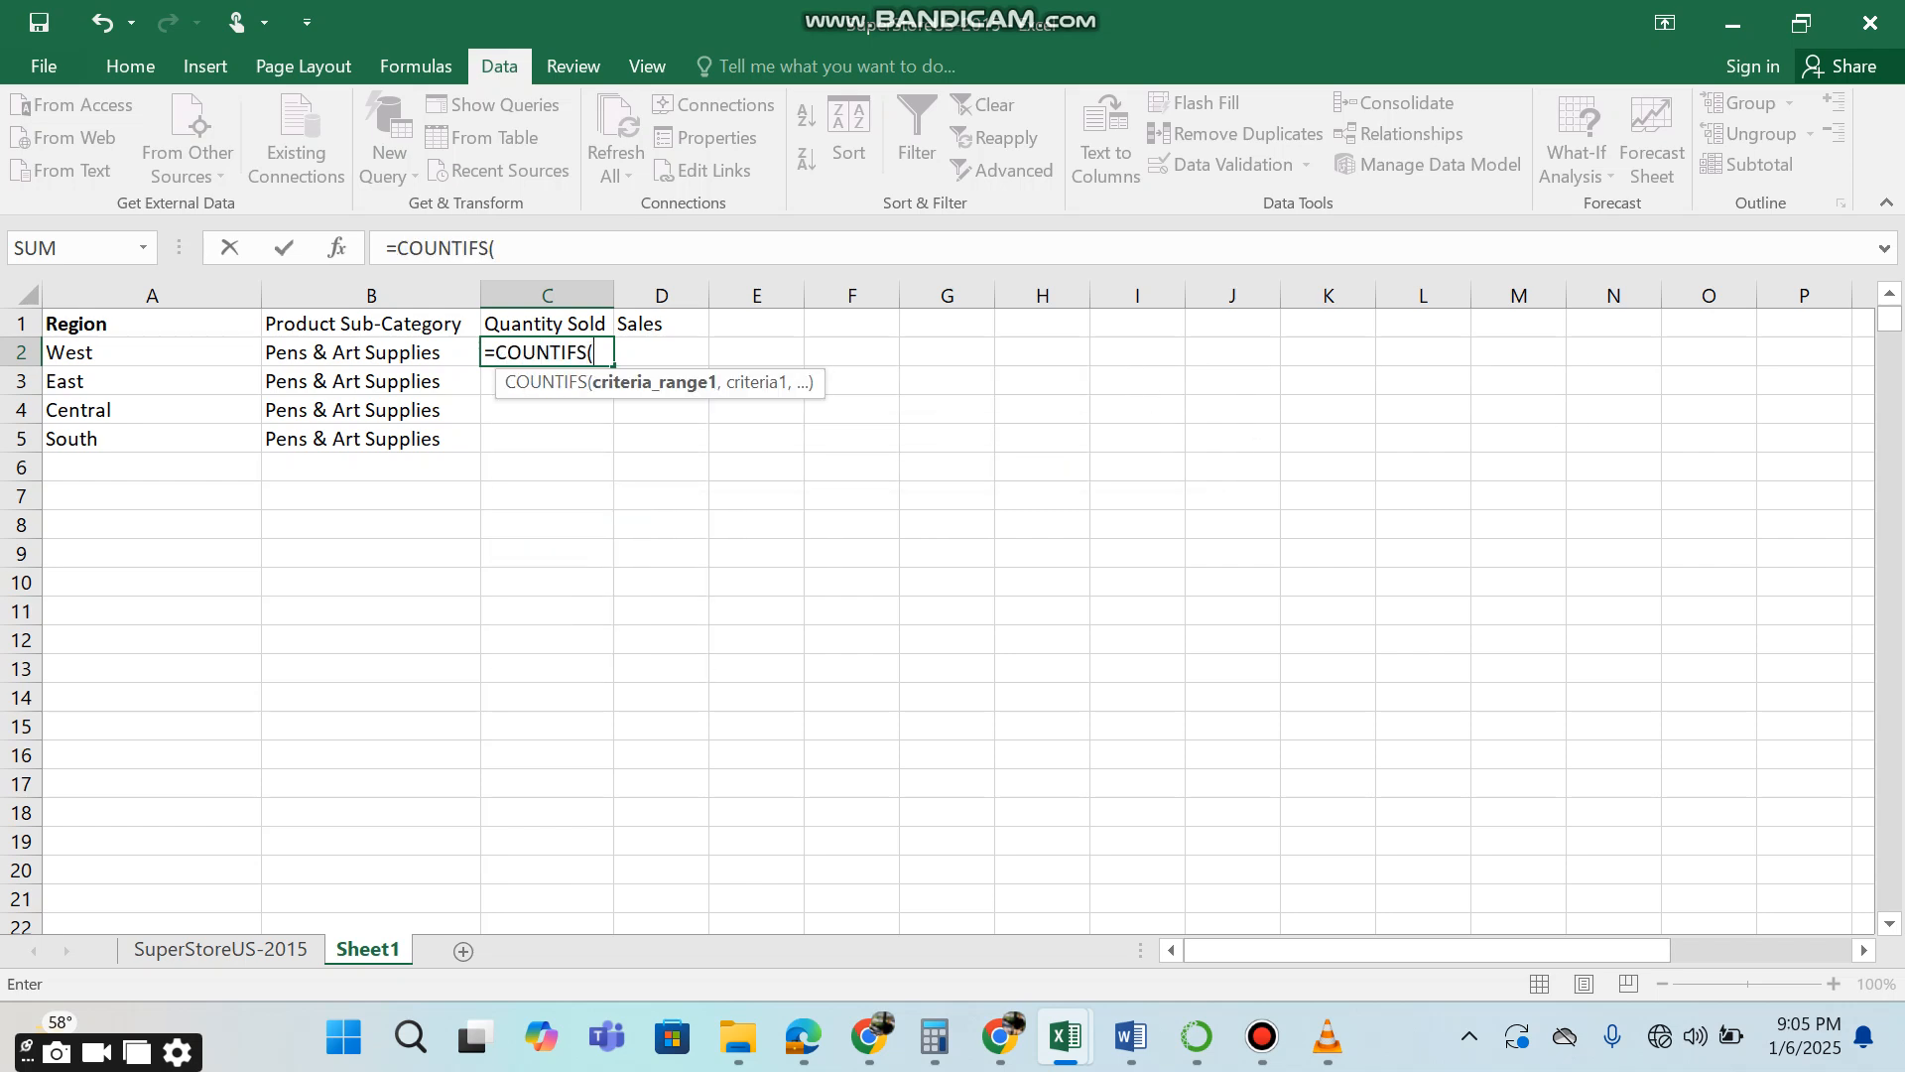
pyautogui.write('region,')
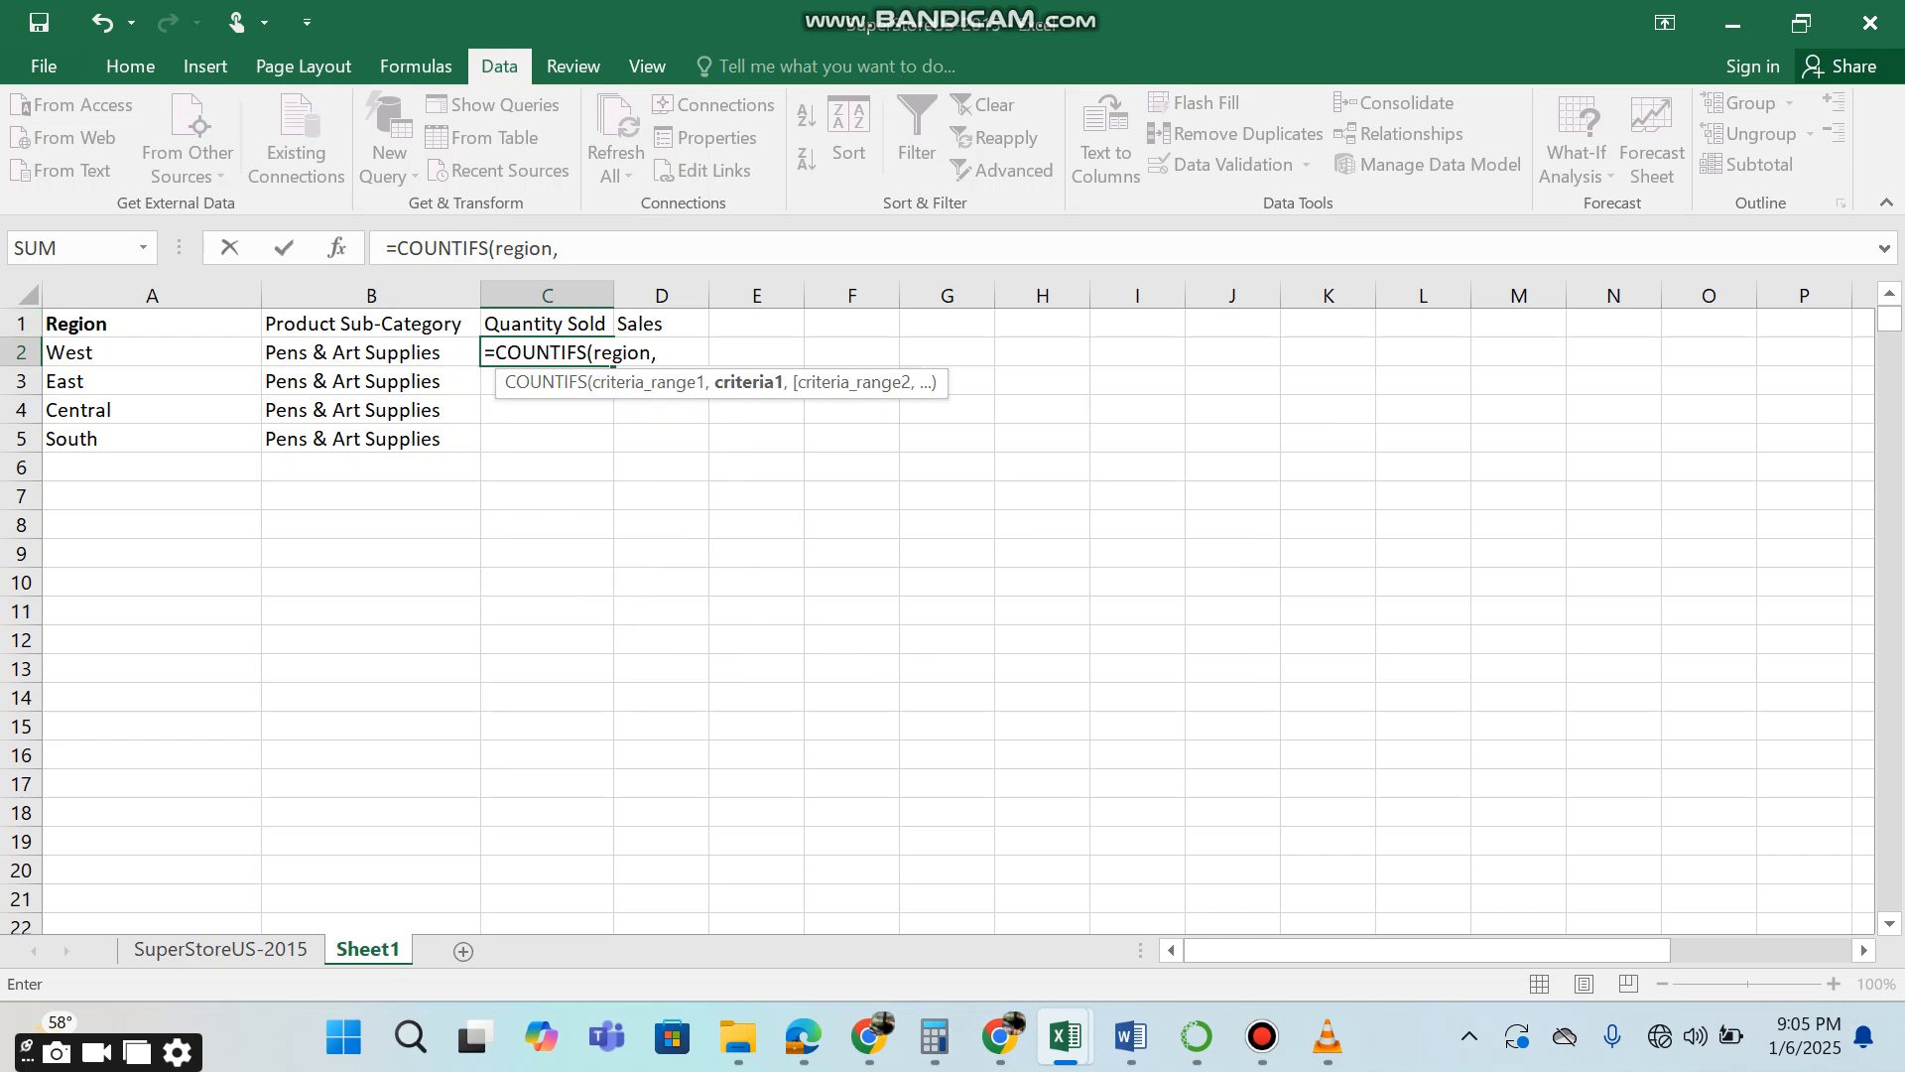
pyautogui.press('Left')
pyautogui.press('Left')
pyautogui.write(',pro')
# Complete the COUNTIFS formula with product_sub_category and criterion B2, and fill it down to C5.
pyautogui.press('Down')
pyautogui.press('Down')
pyautogui.press('Tab')
pyautogui.write(',')
pyautogui.press('Left')
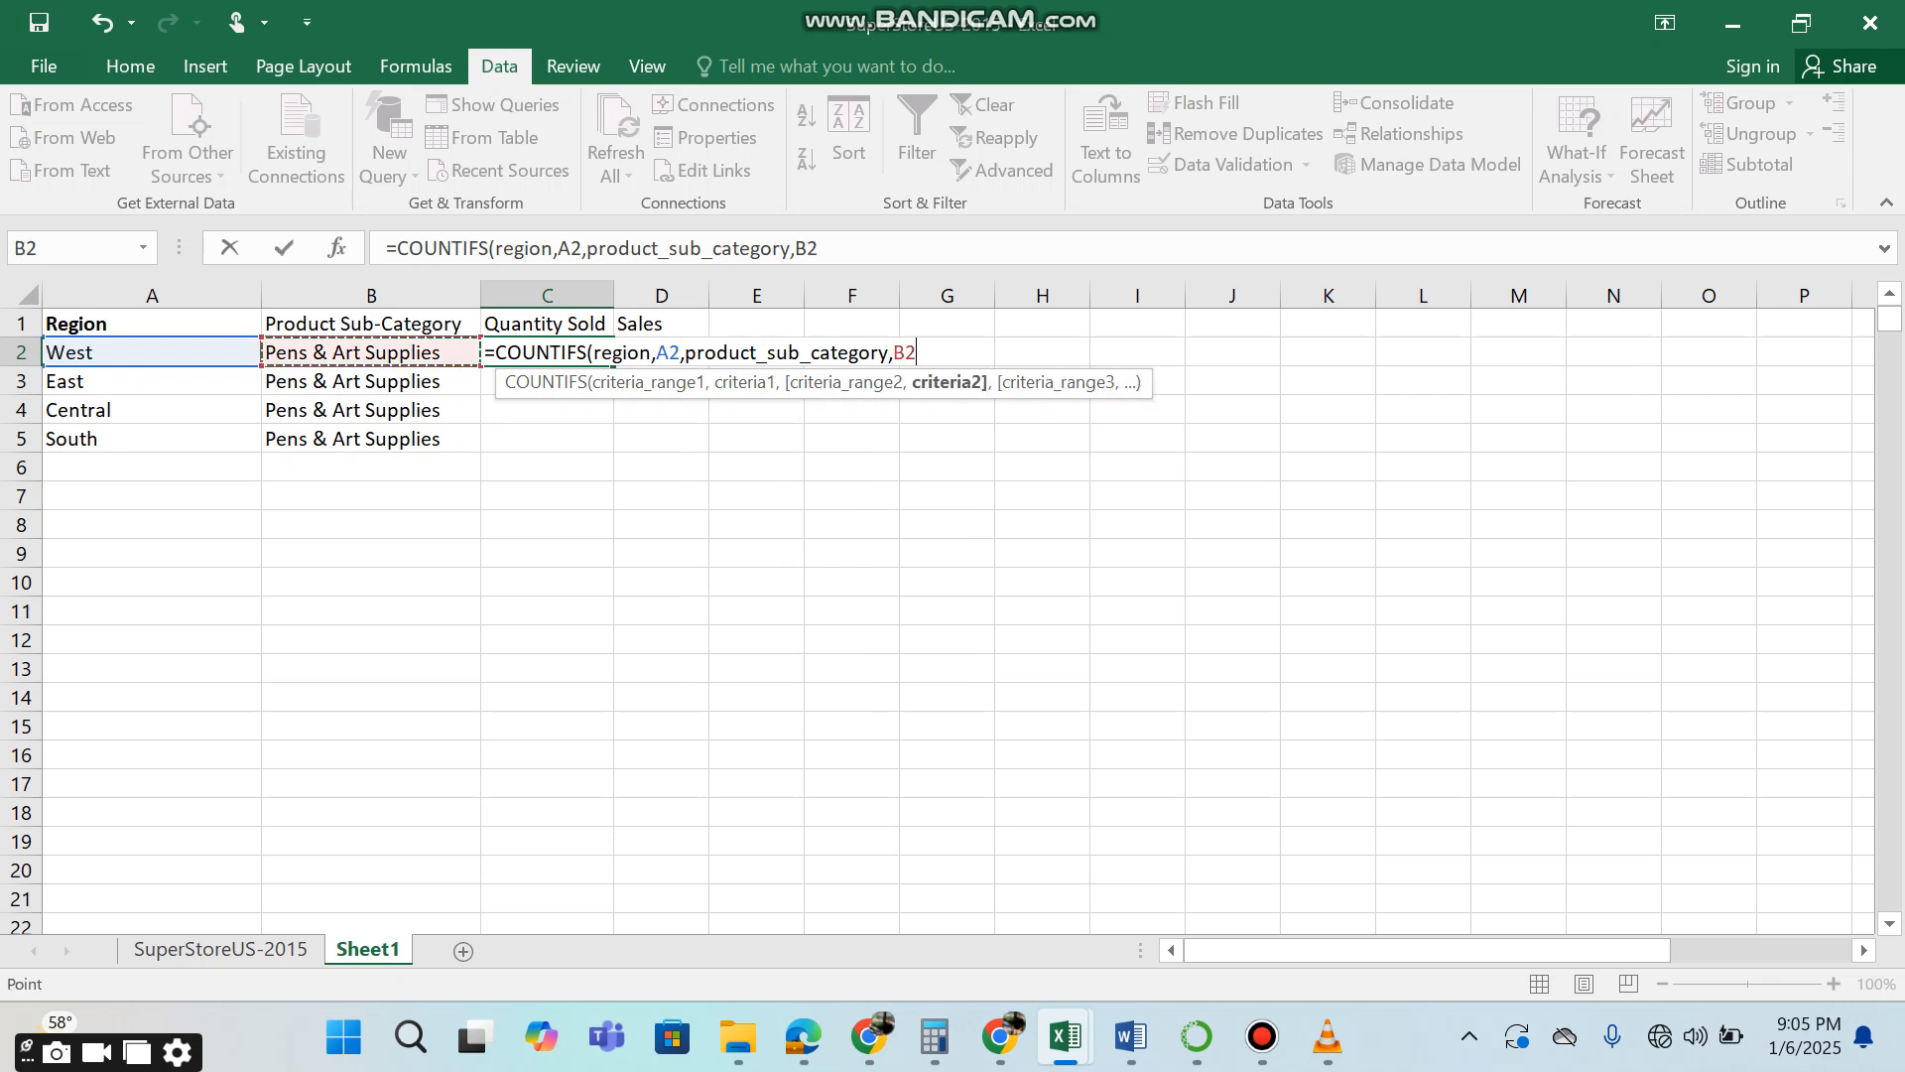
pyautogui.write(')')
pyautogui.press('Return')
pyautogui.press('Up')
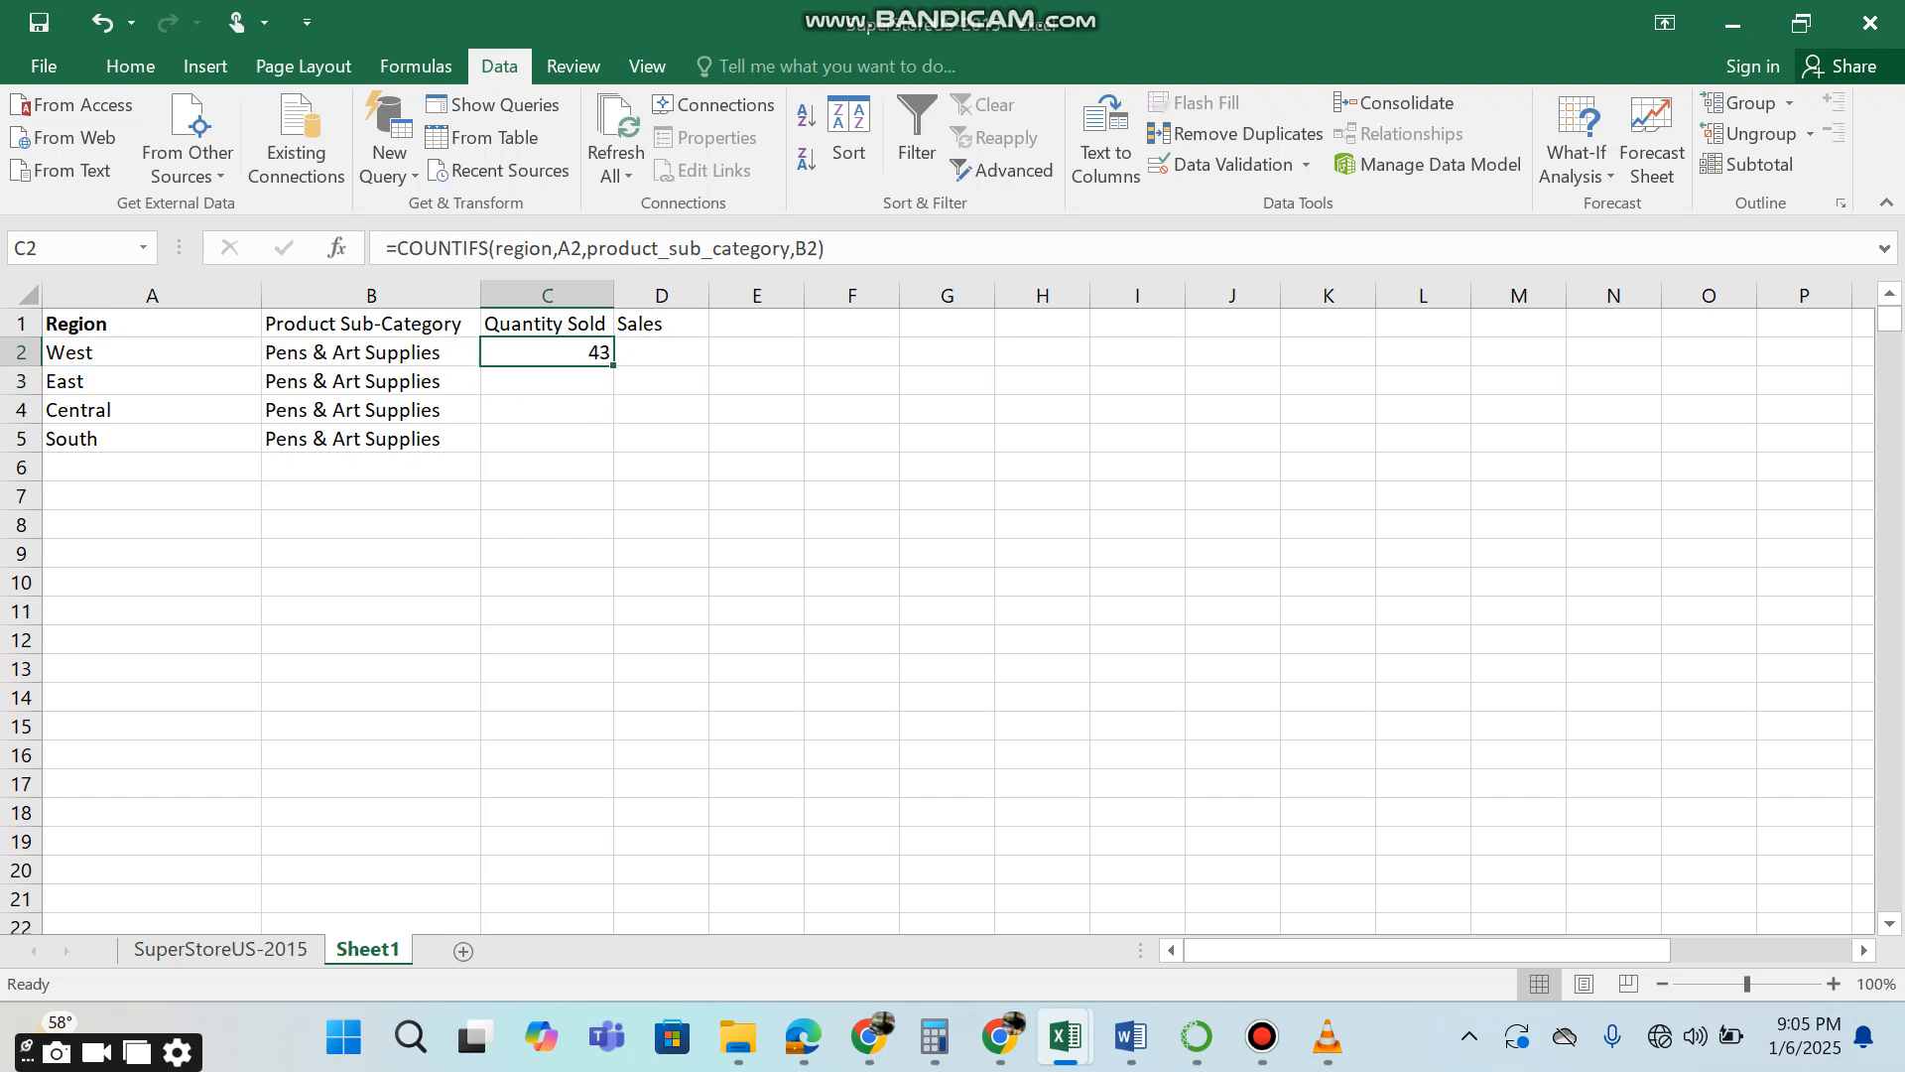
pyautogui.doubleClick(614, 366)
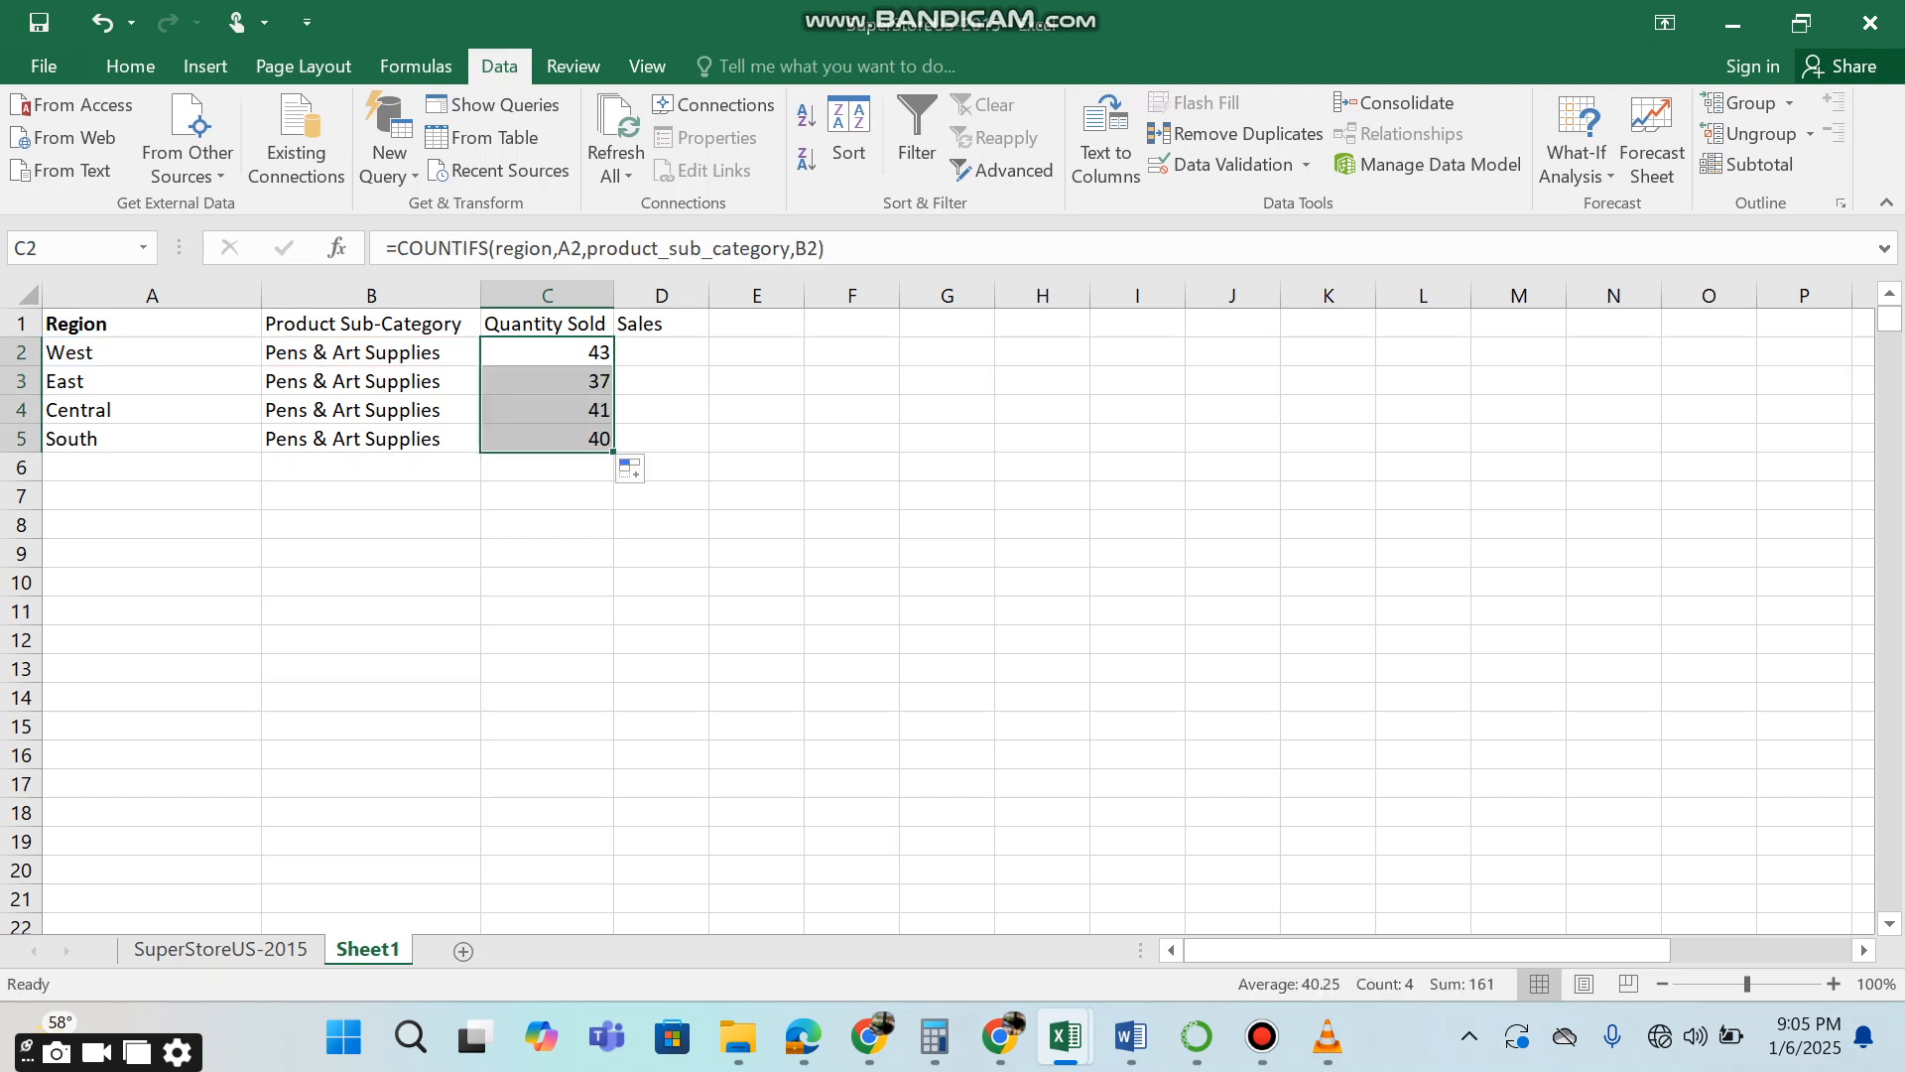
# Start a SUMIFS formula in D2 with the sales named range as its sum range.
pyautogui.click(662, 353)
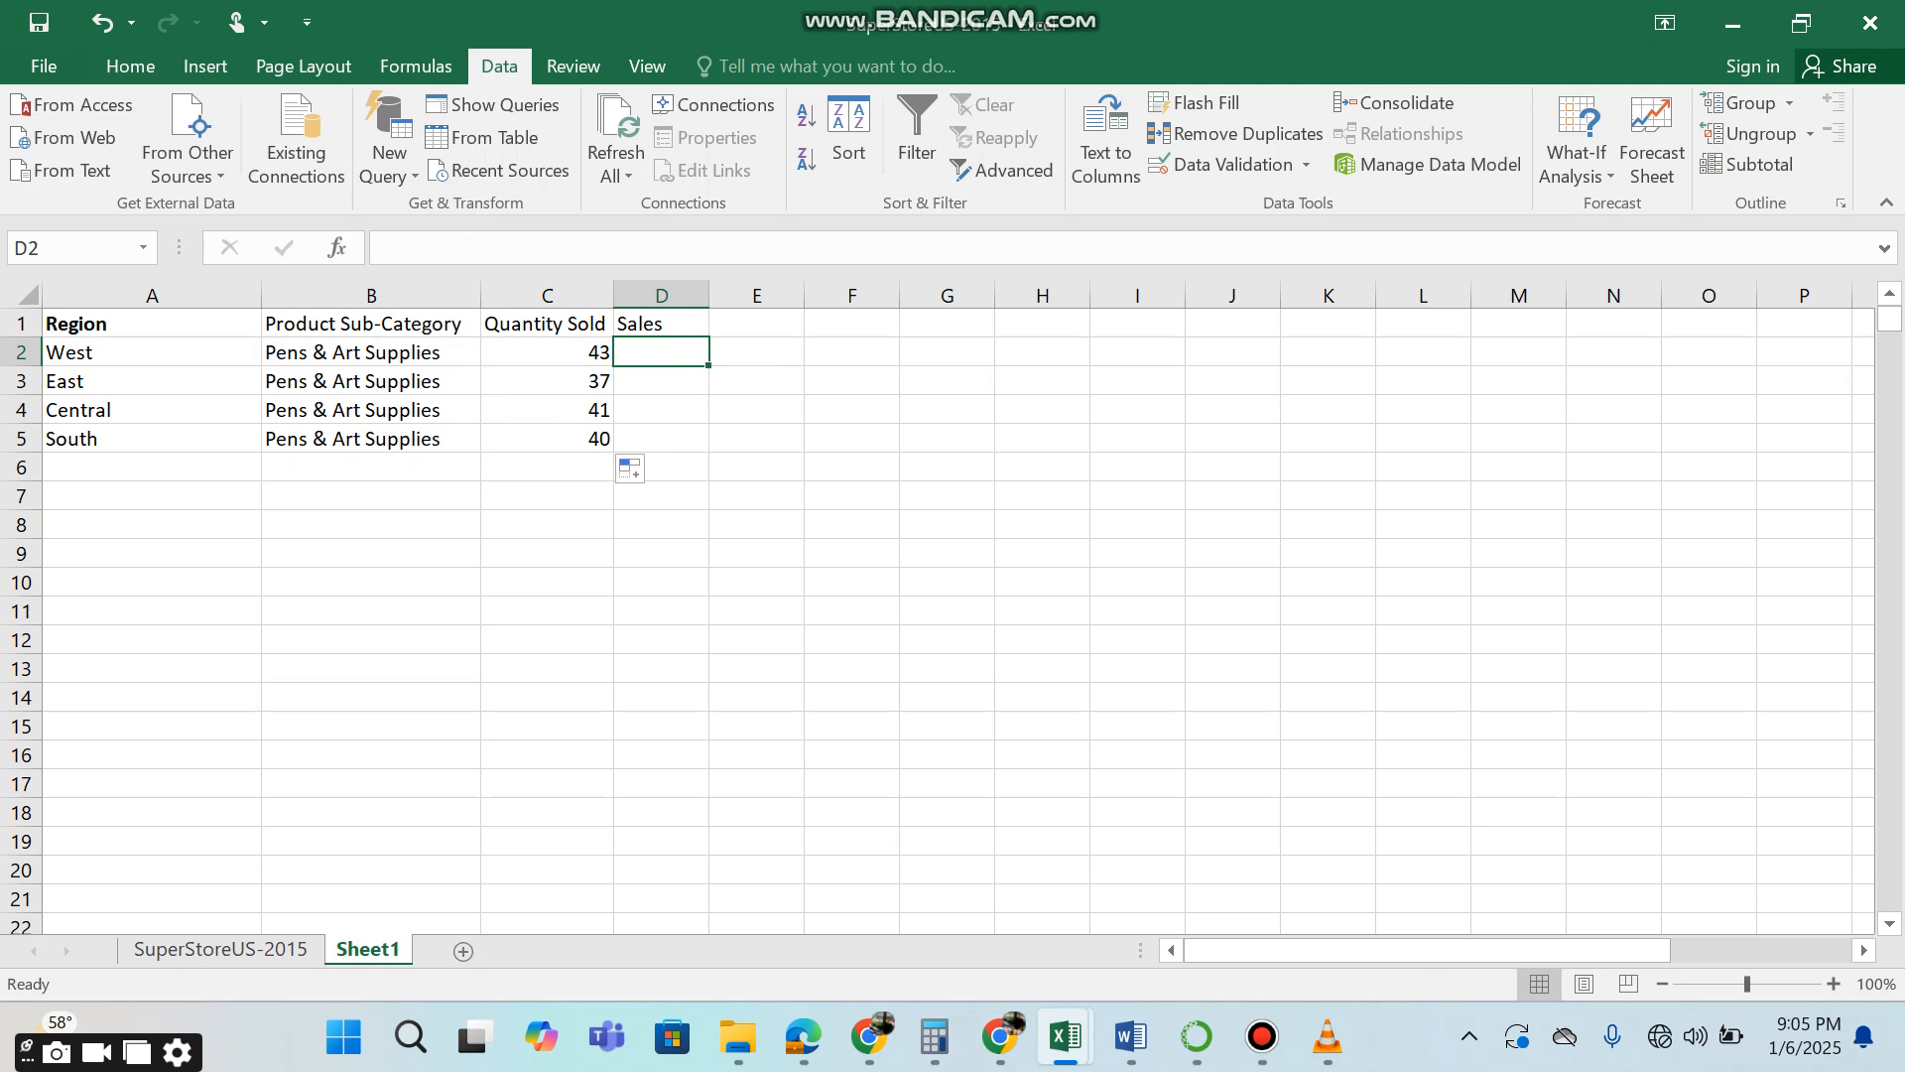
pyautogui.write('=')
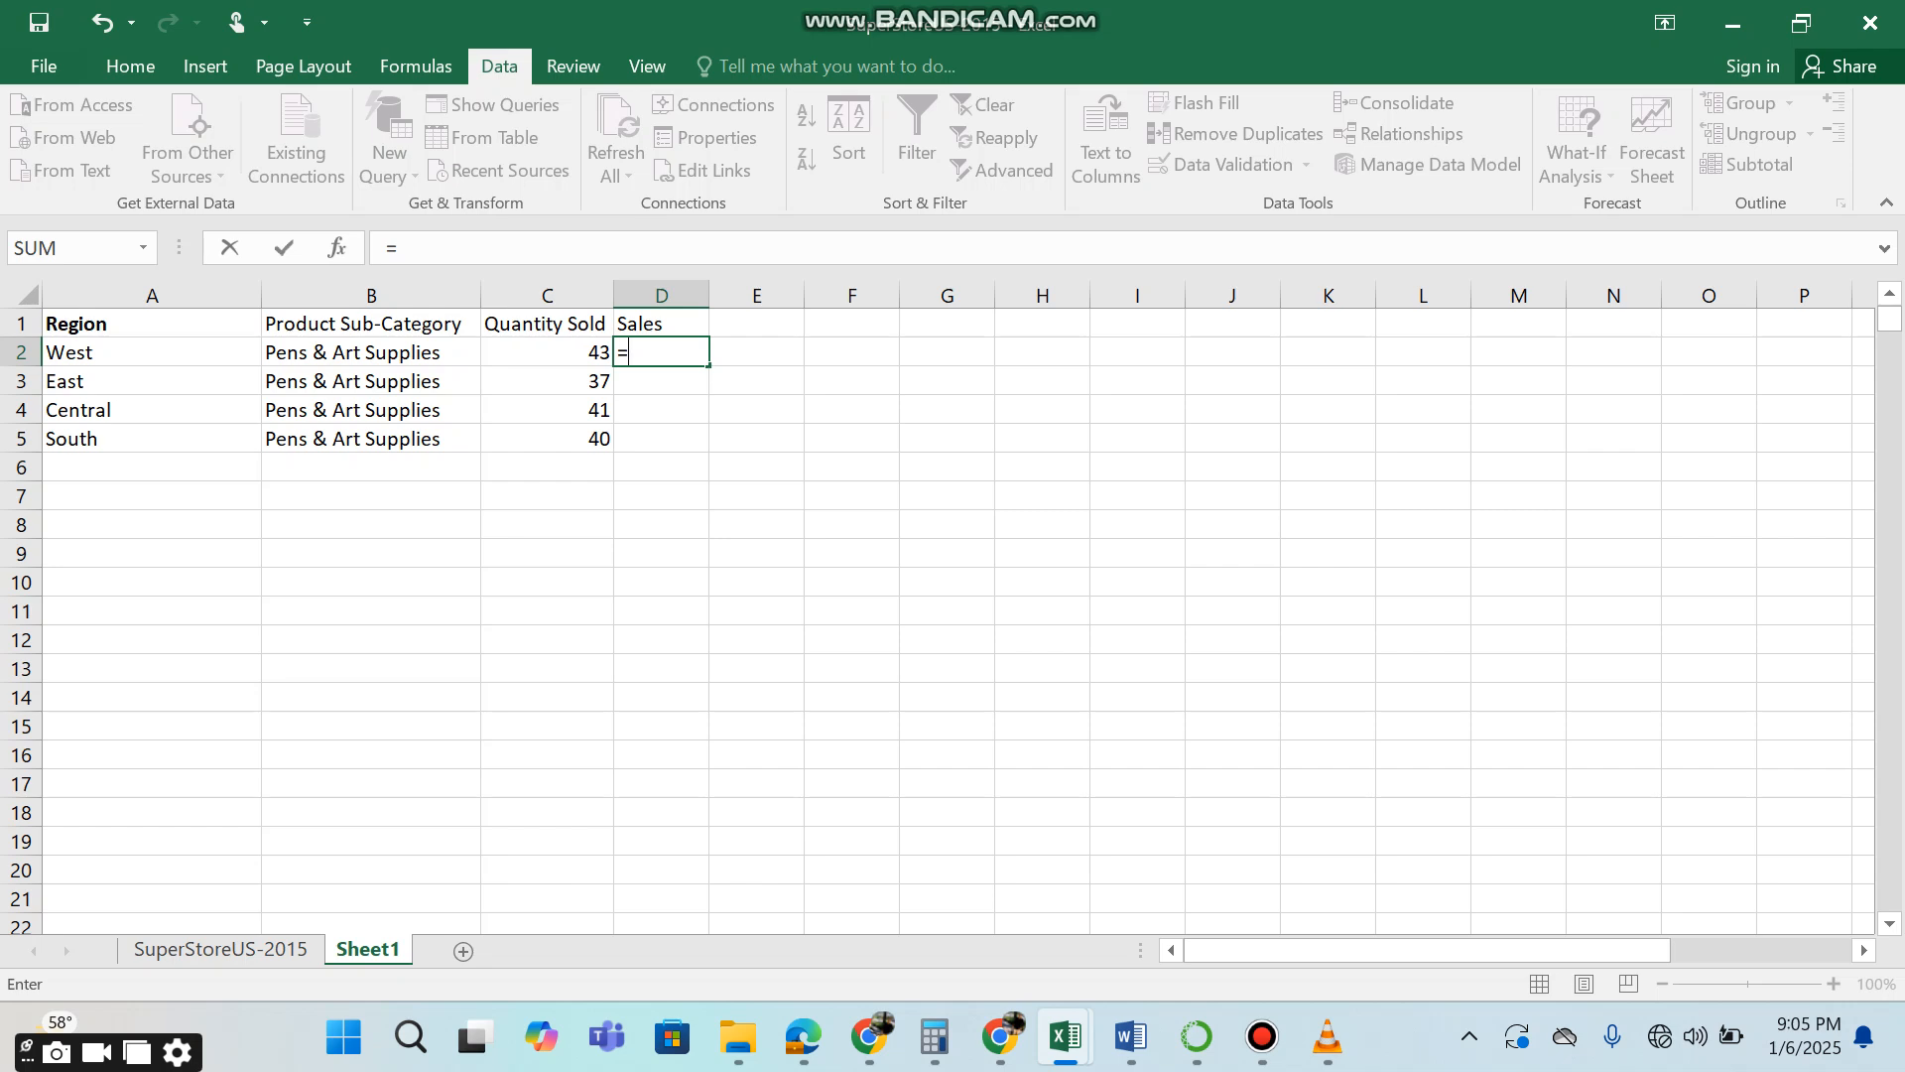
pyautogui.write('sum')
pyautogui.press('Down')
pyautogui.press('Down')
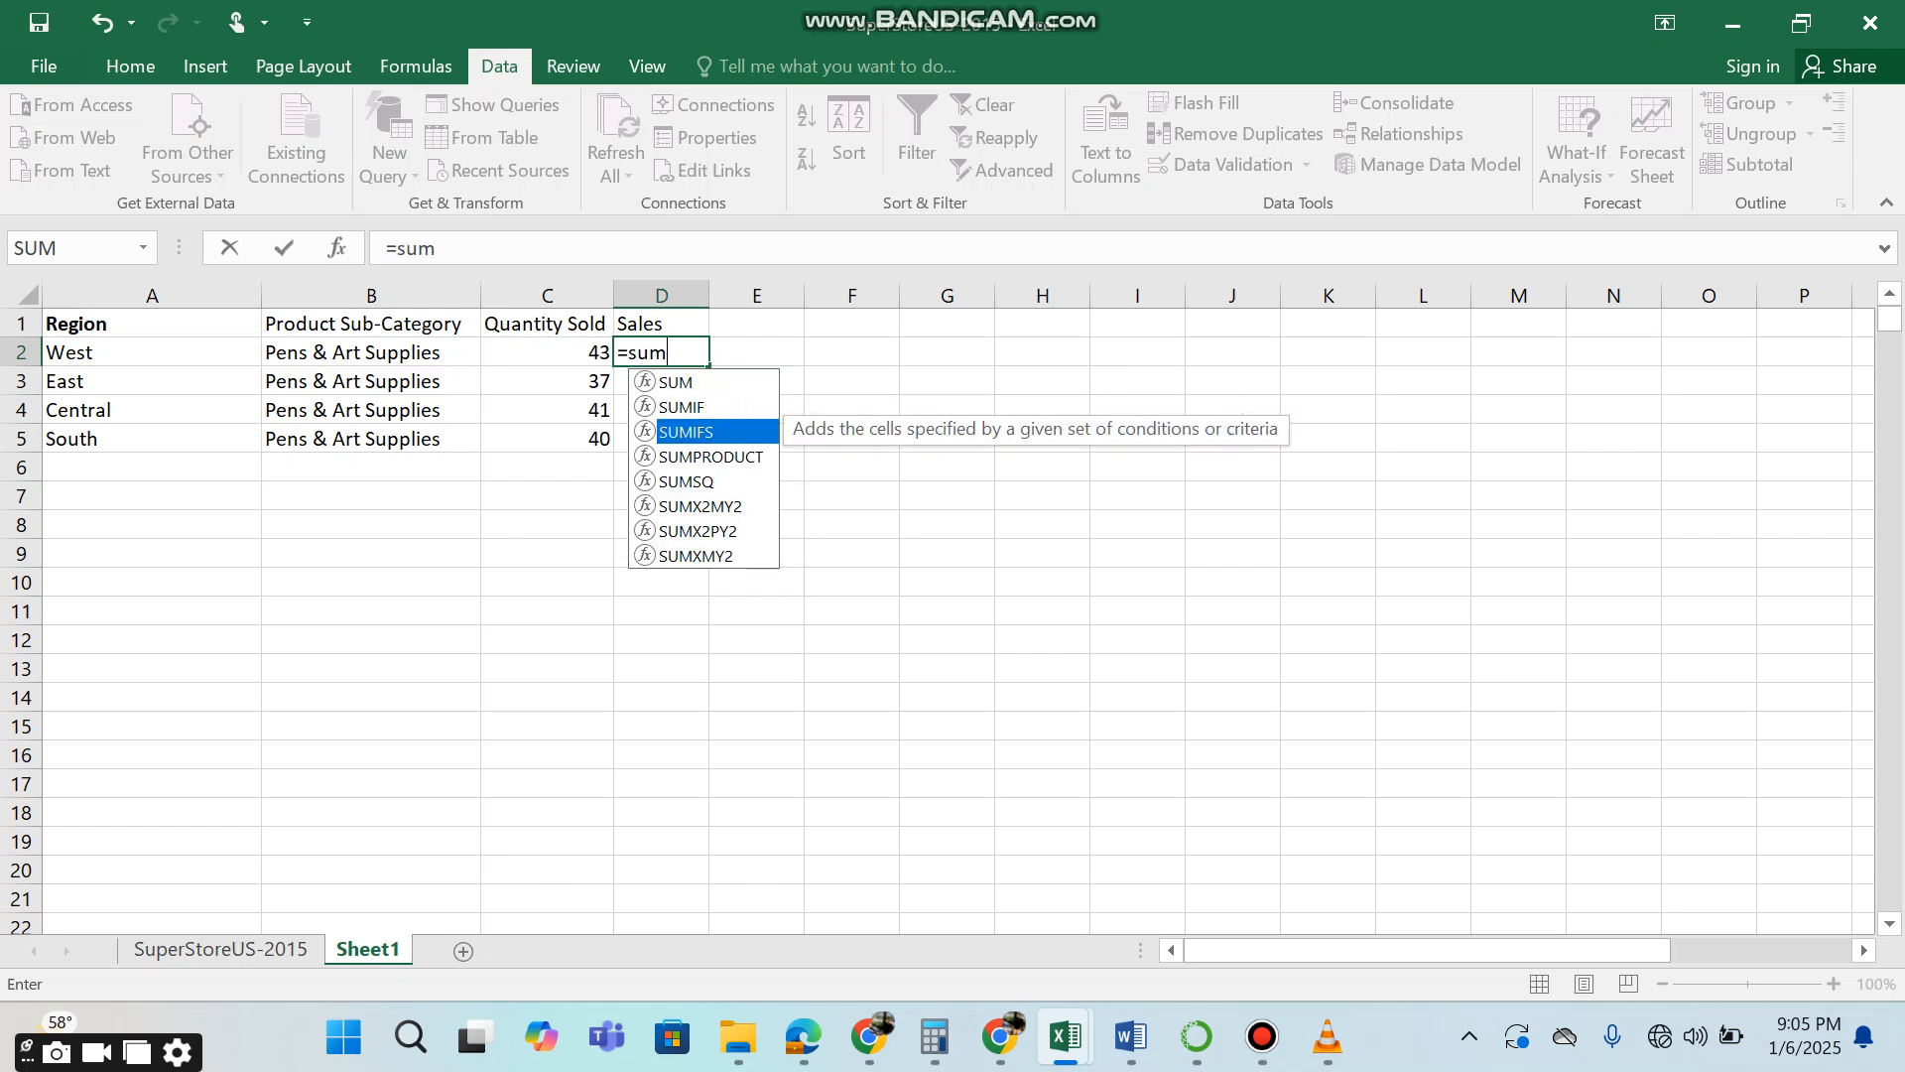
pyautogui.press('Up')
pyautogui.press('Tab')
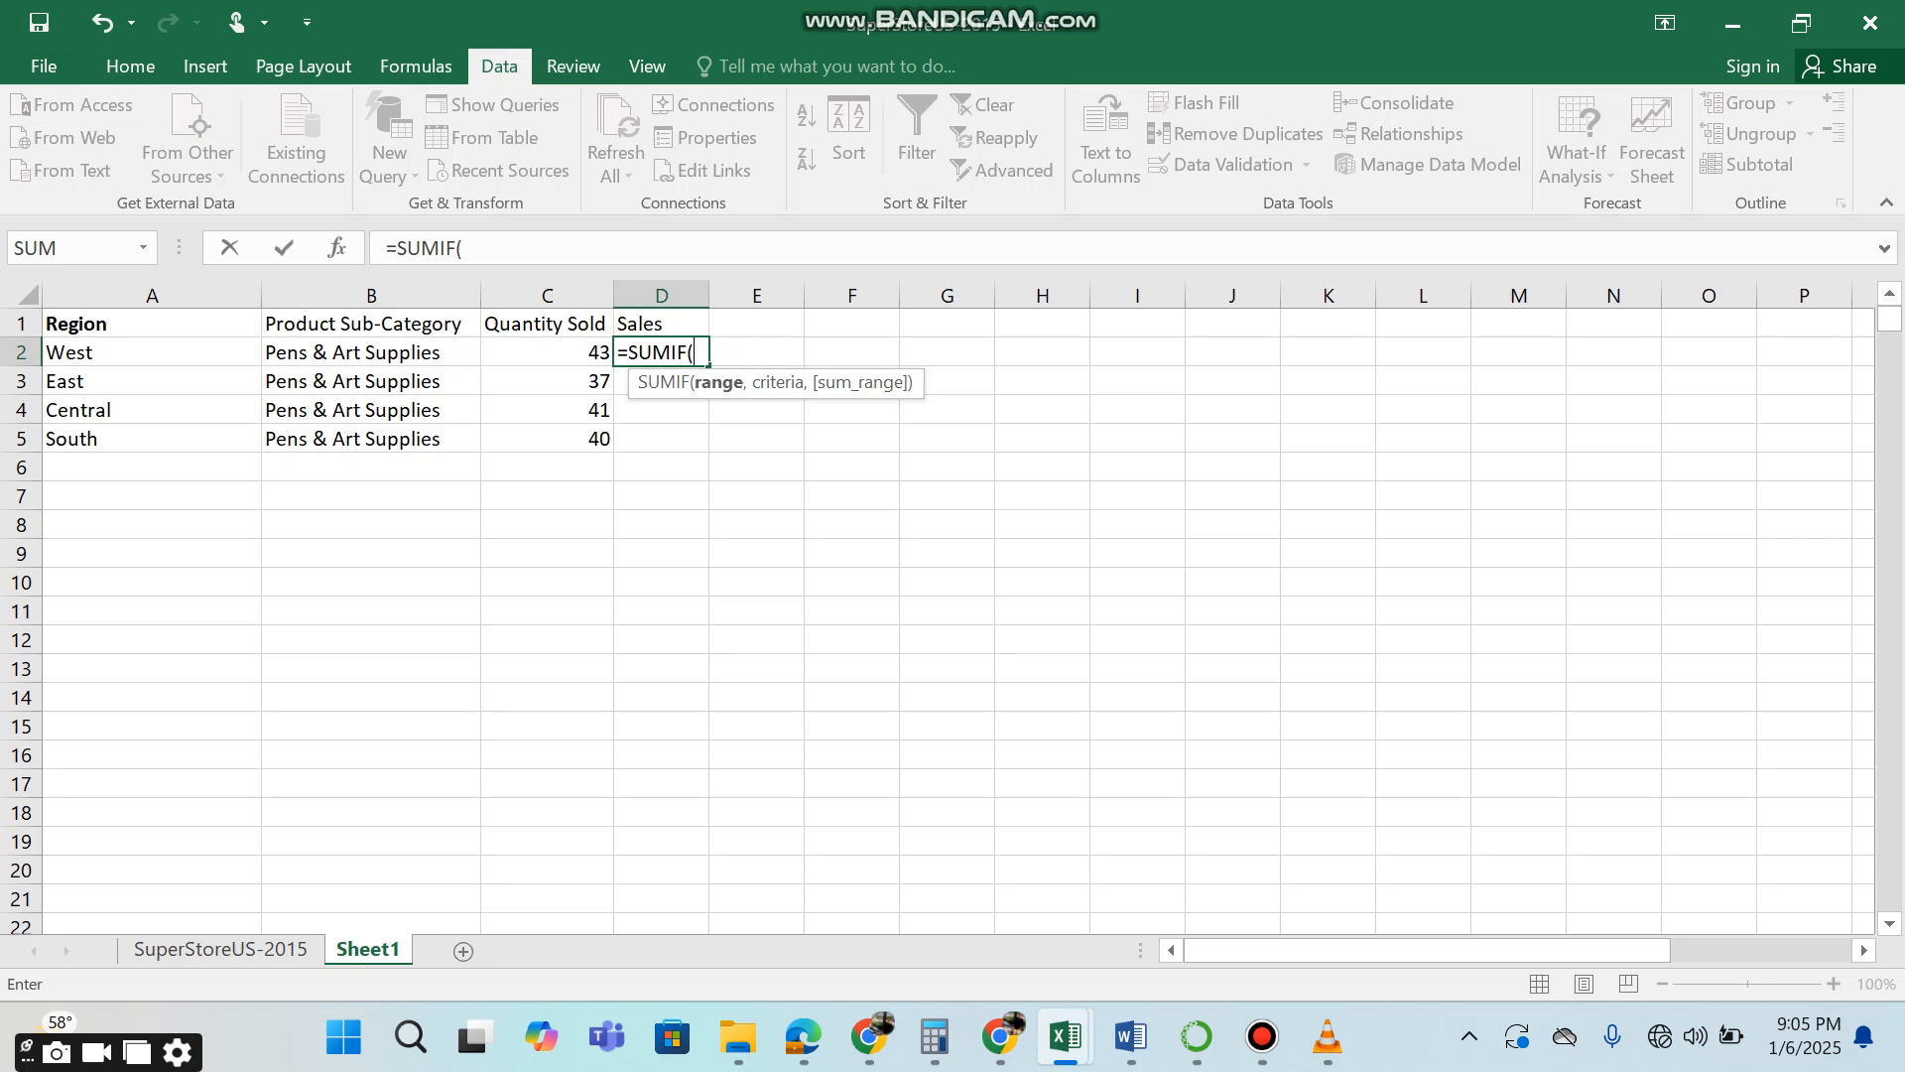
pyautogui.press('BackSpace')
pyautogui.write('S(')
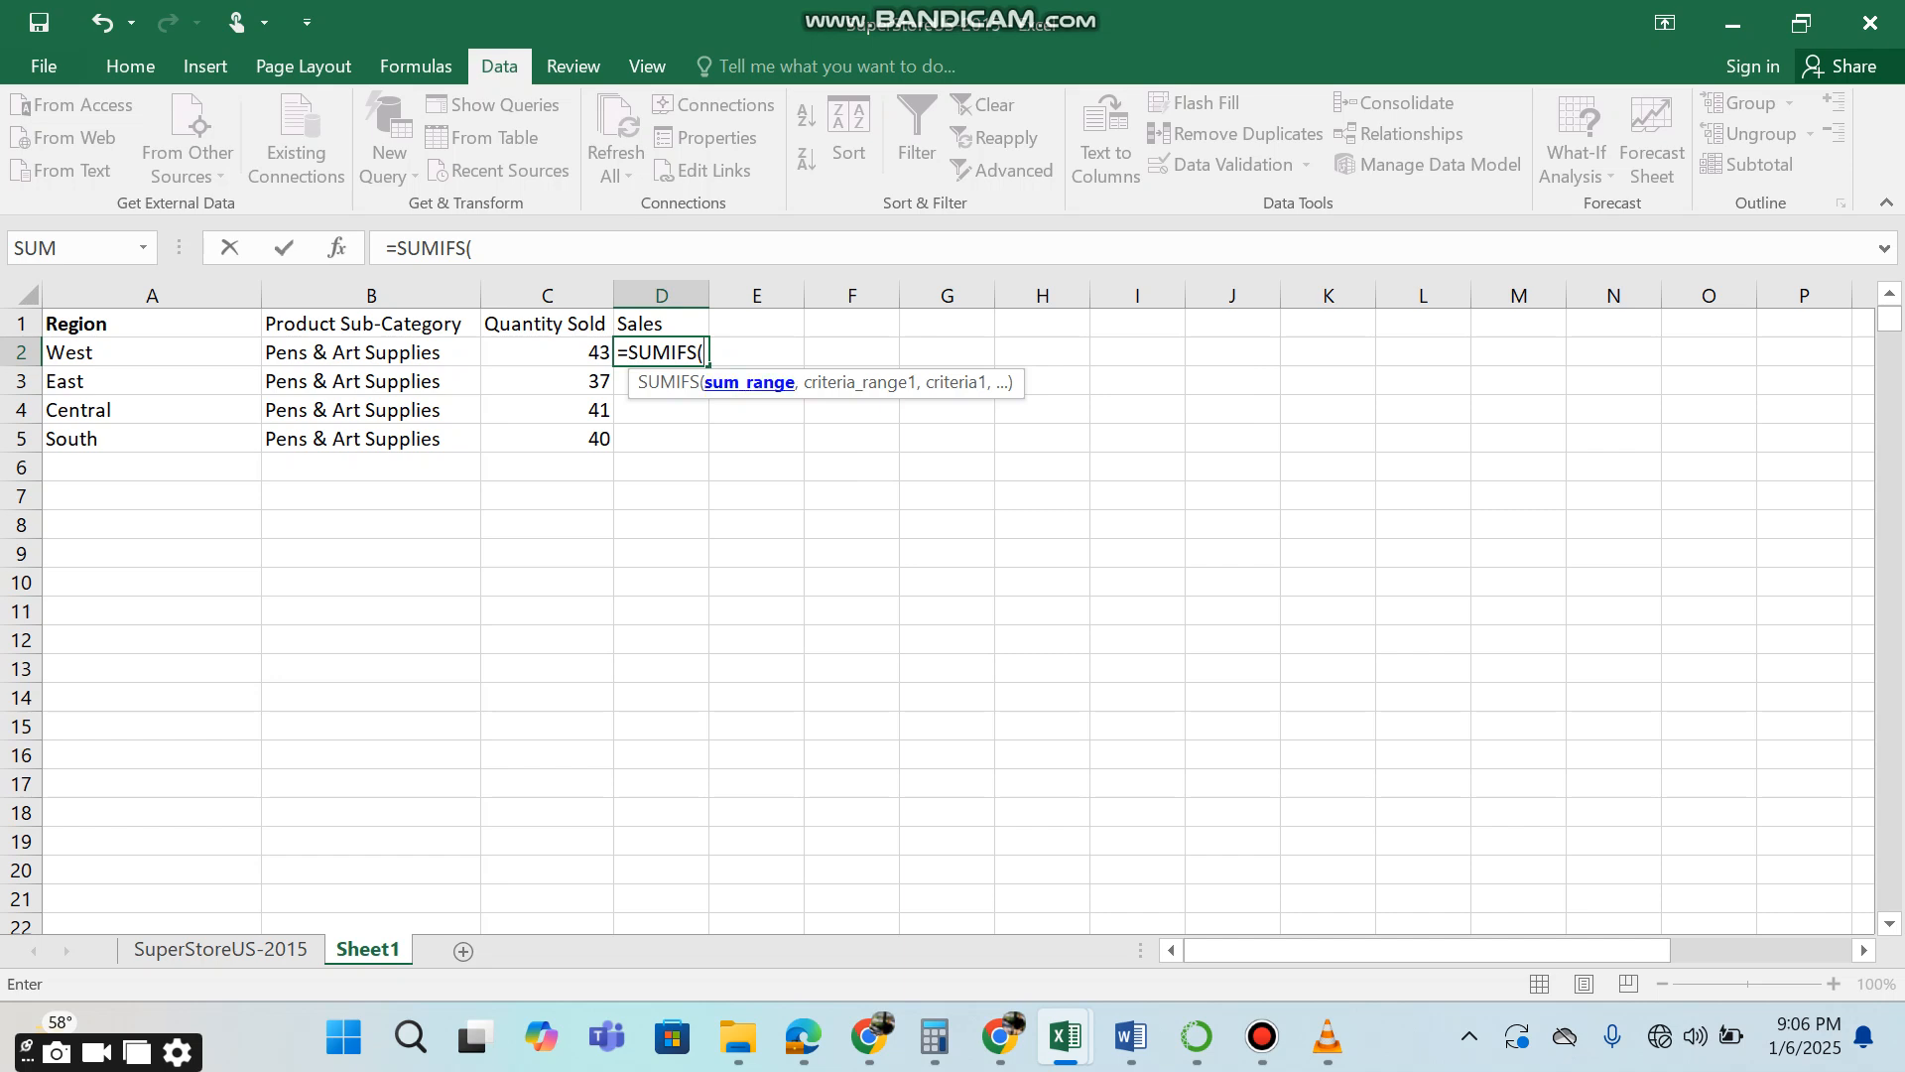
pyautogui.write('sales,')
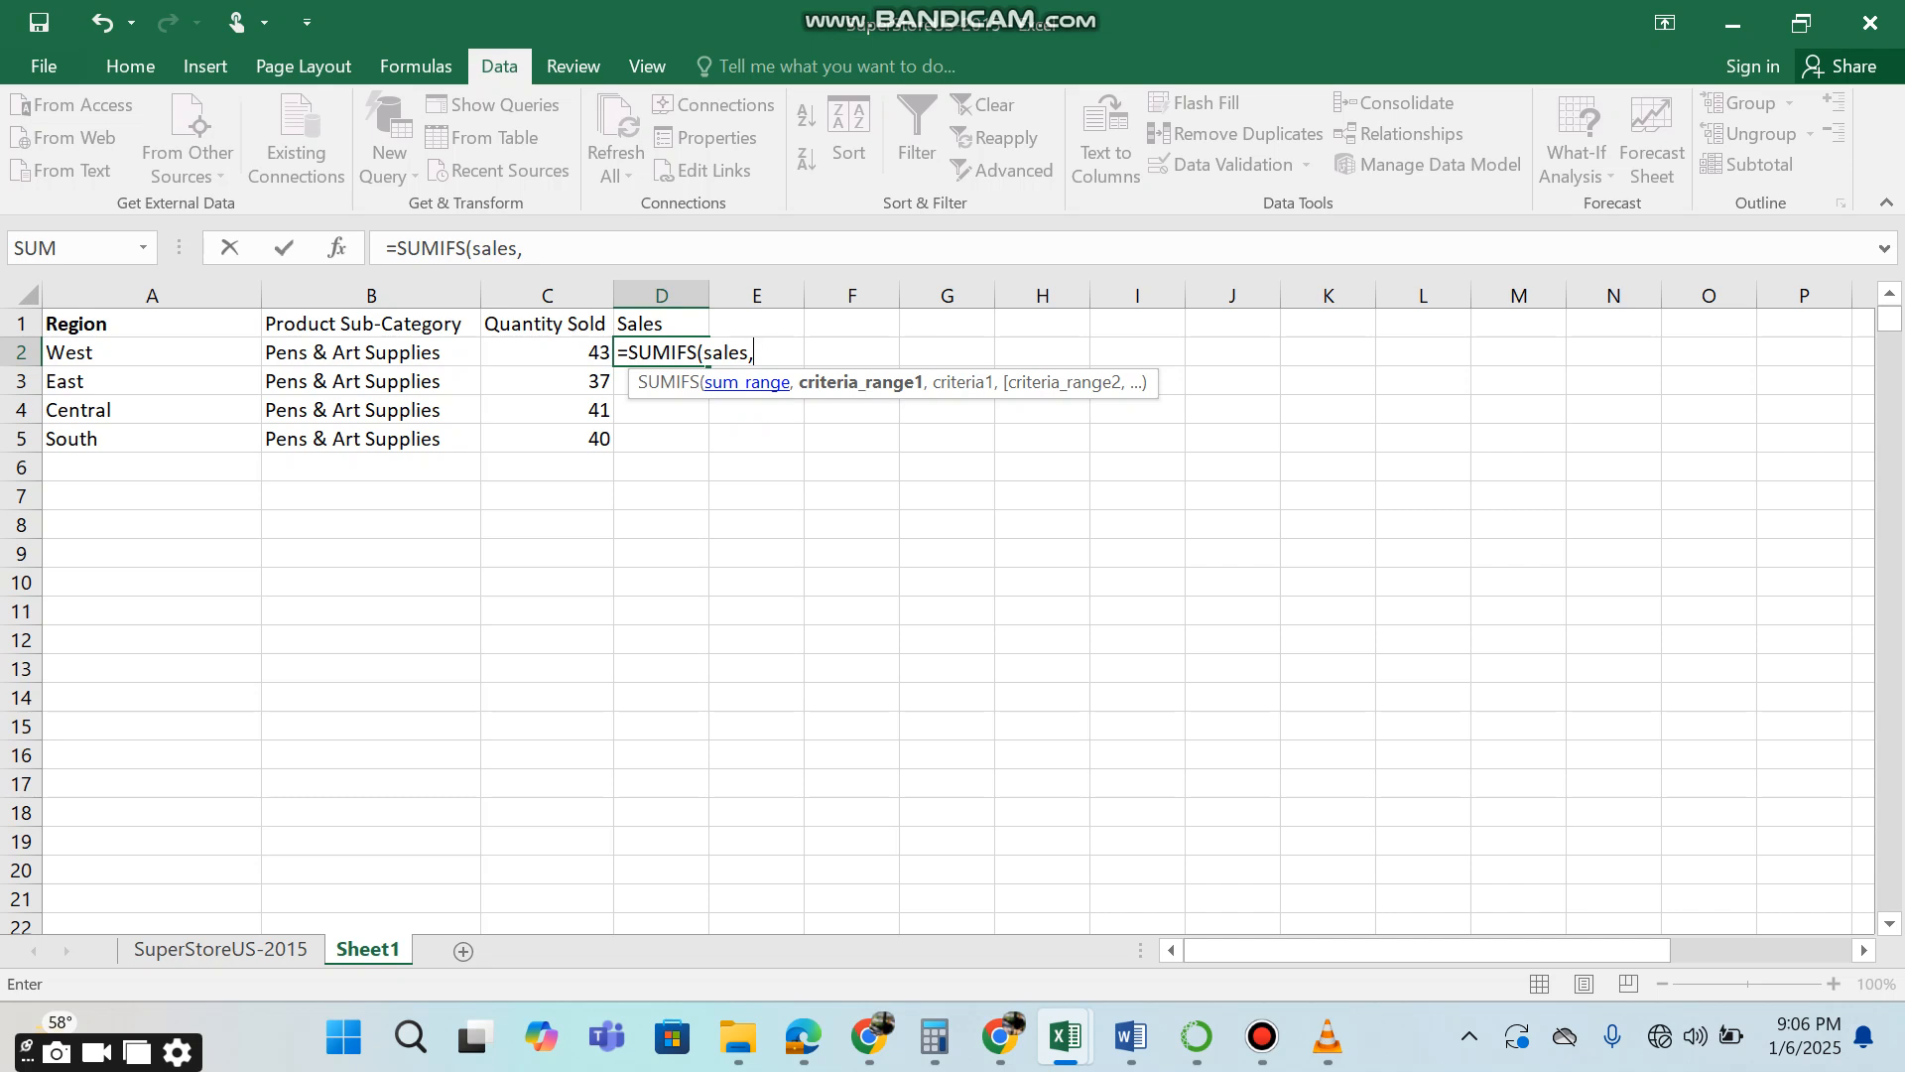
# Complete the SUMIFS formula in D2 with the criteria pairs region, A2 and product_sub_category, B2.
pyautogui.write('region')
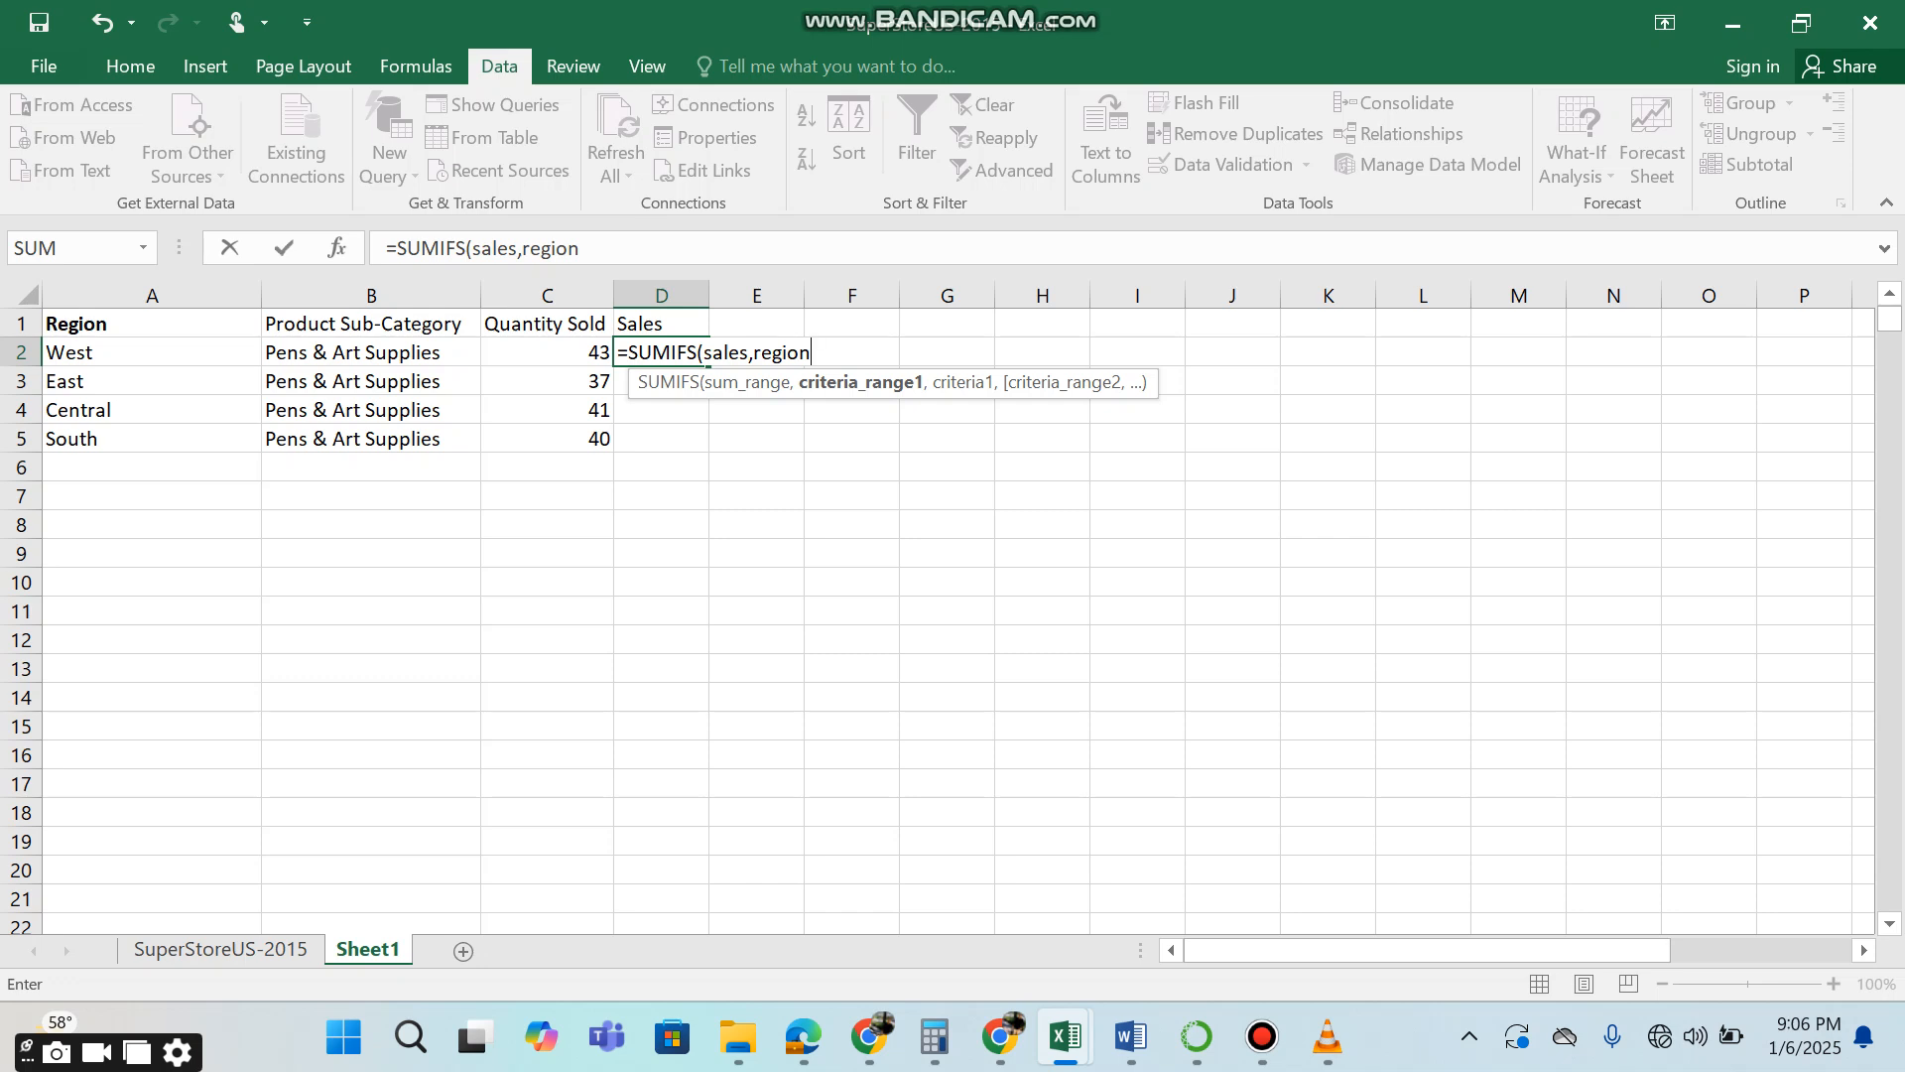
pyautogui.write(',')
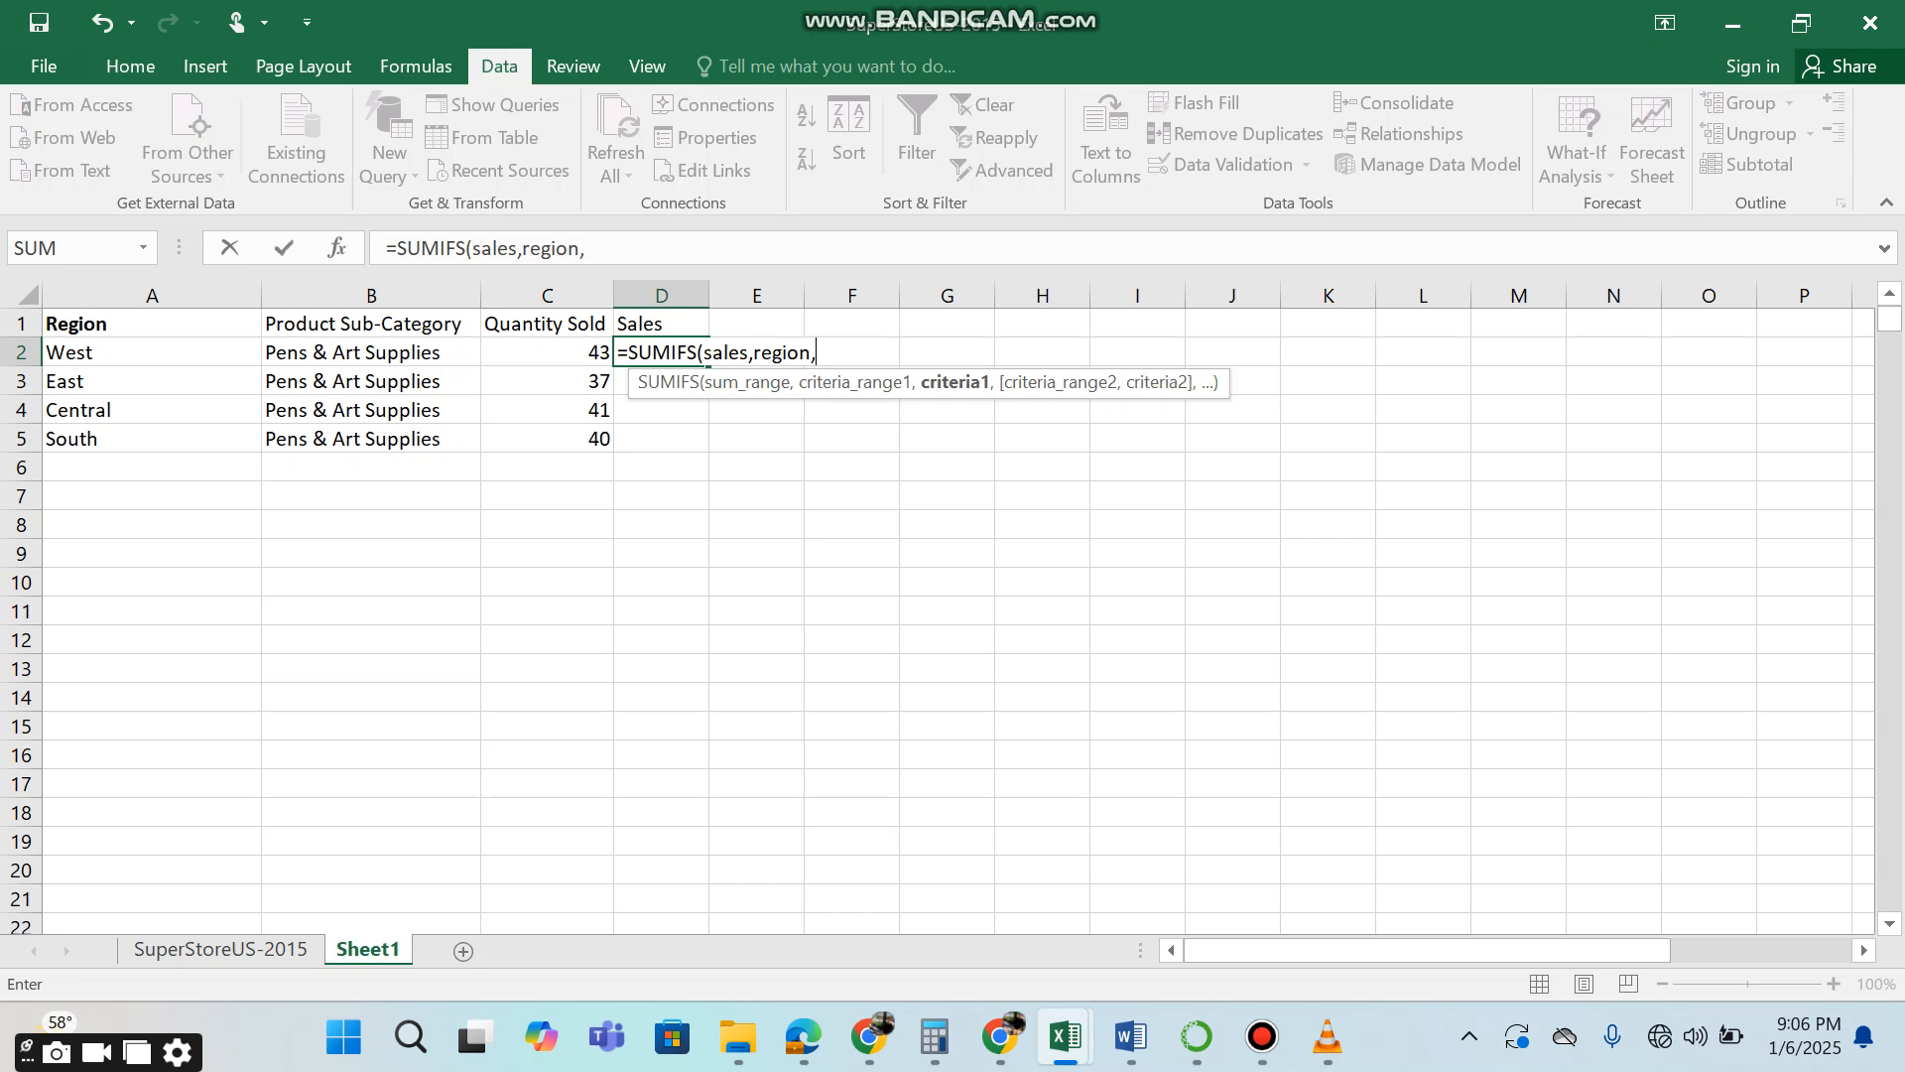
pyautogui.click(152, 353)
pyautogui.write(',')
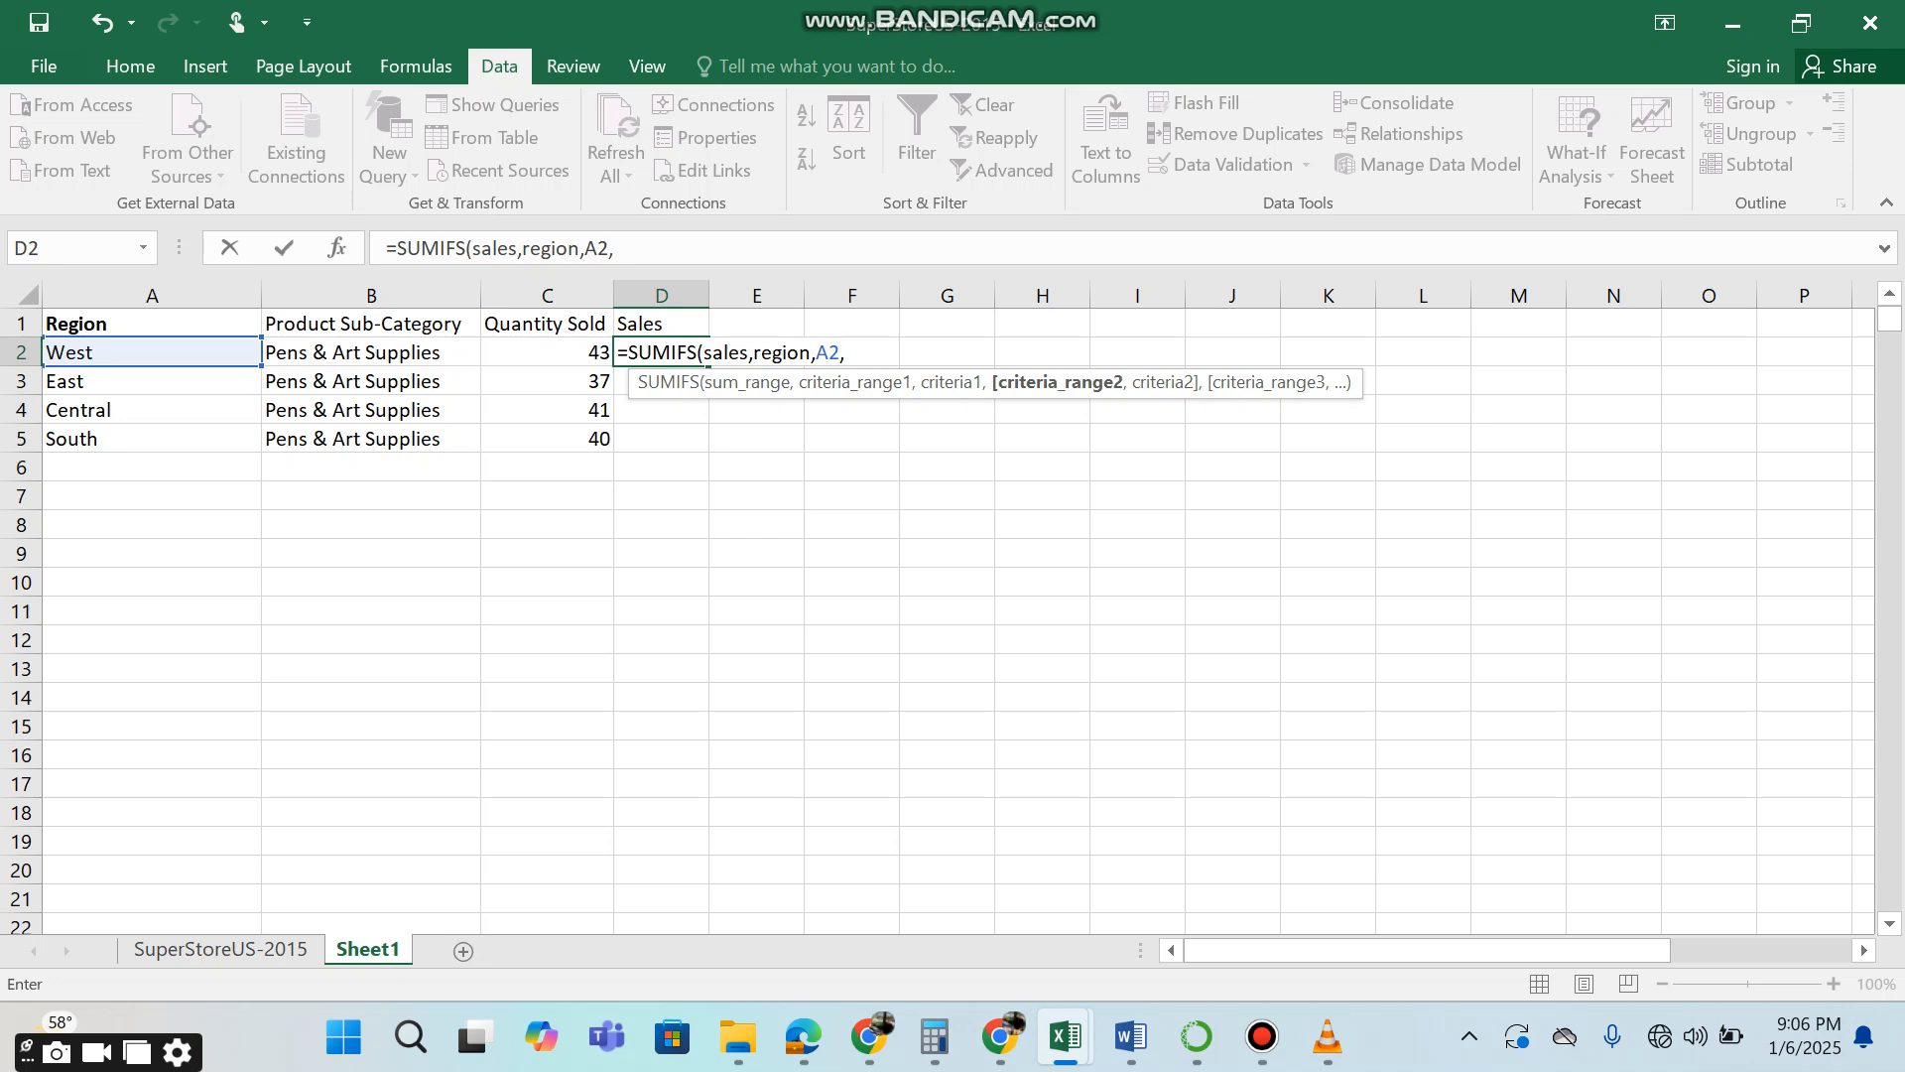
pyautogui.write('pro')
pyautogui.press('Down')
pyautogui.press('Down')
pyautogui.press('Tab')
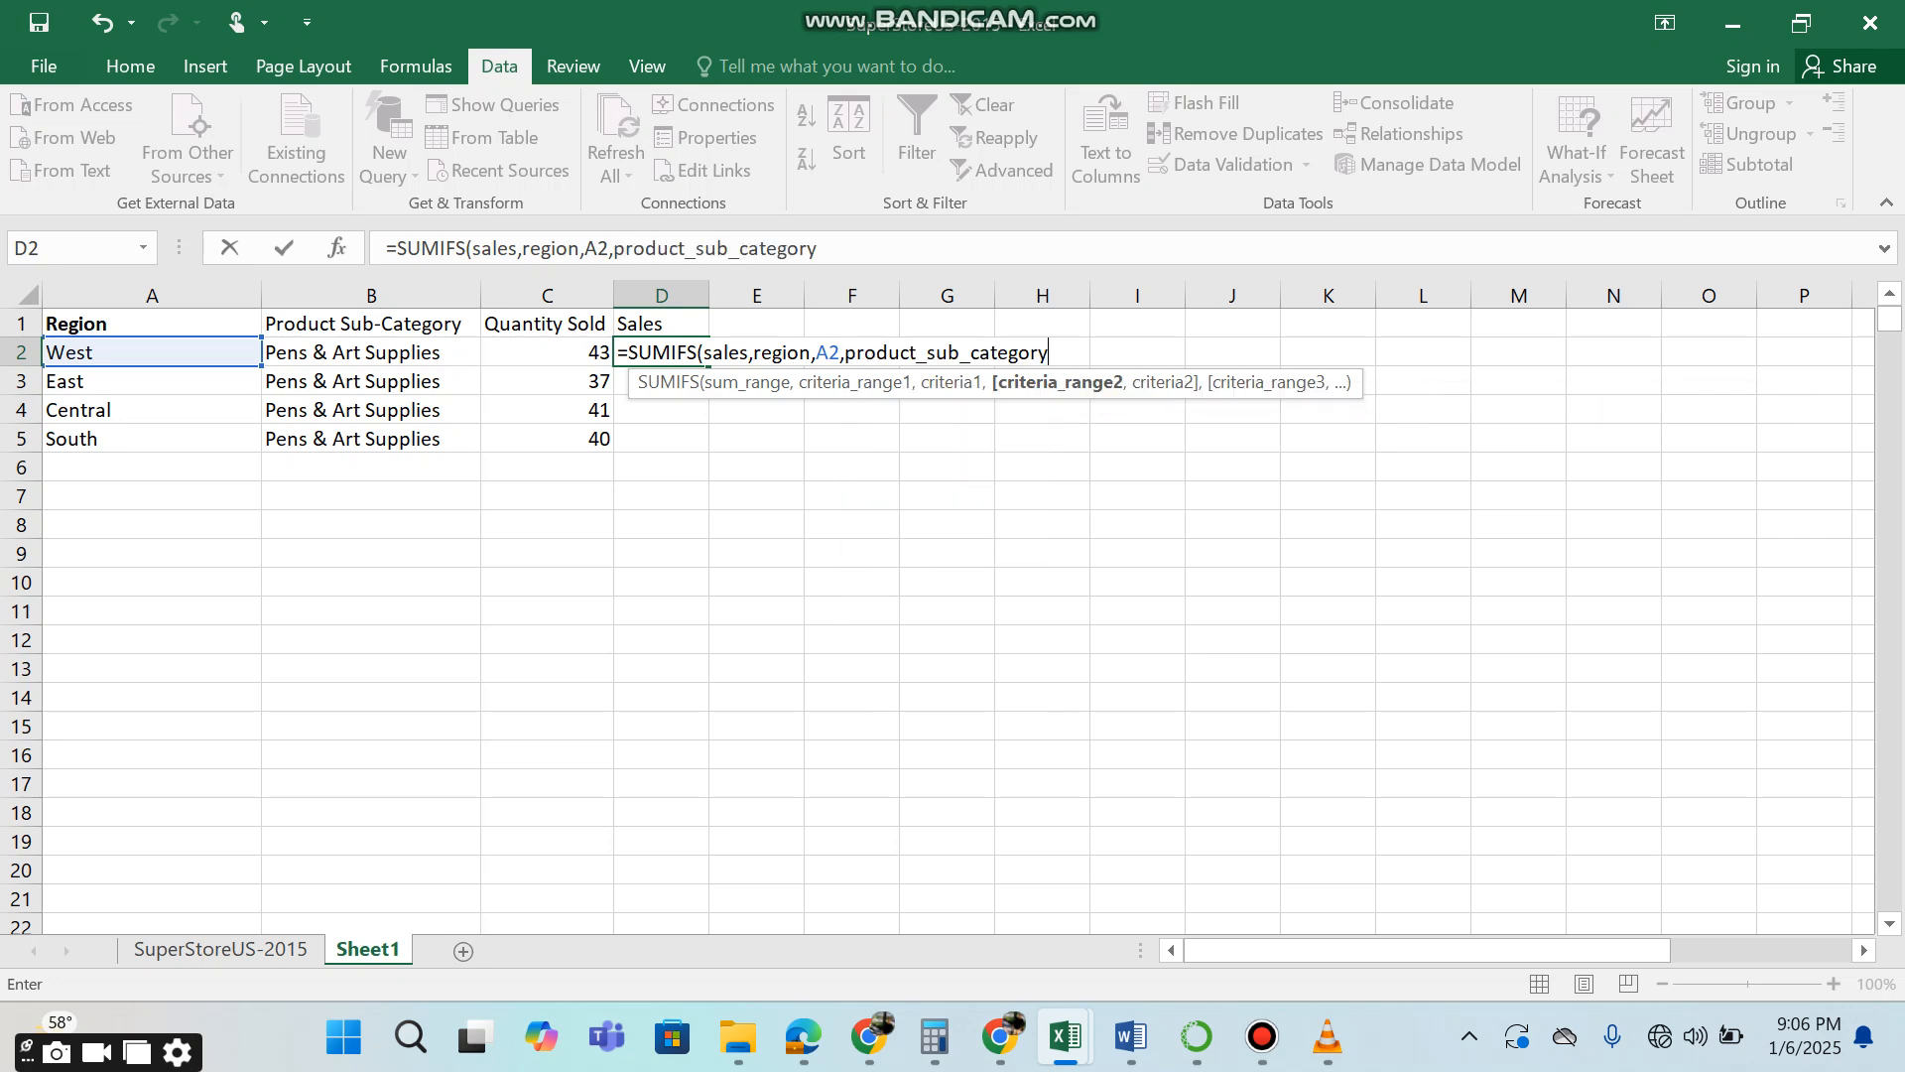
pyautogui.write(',')
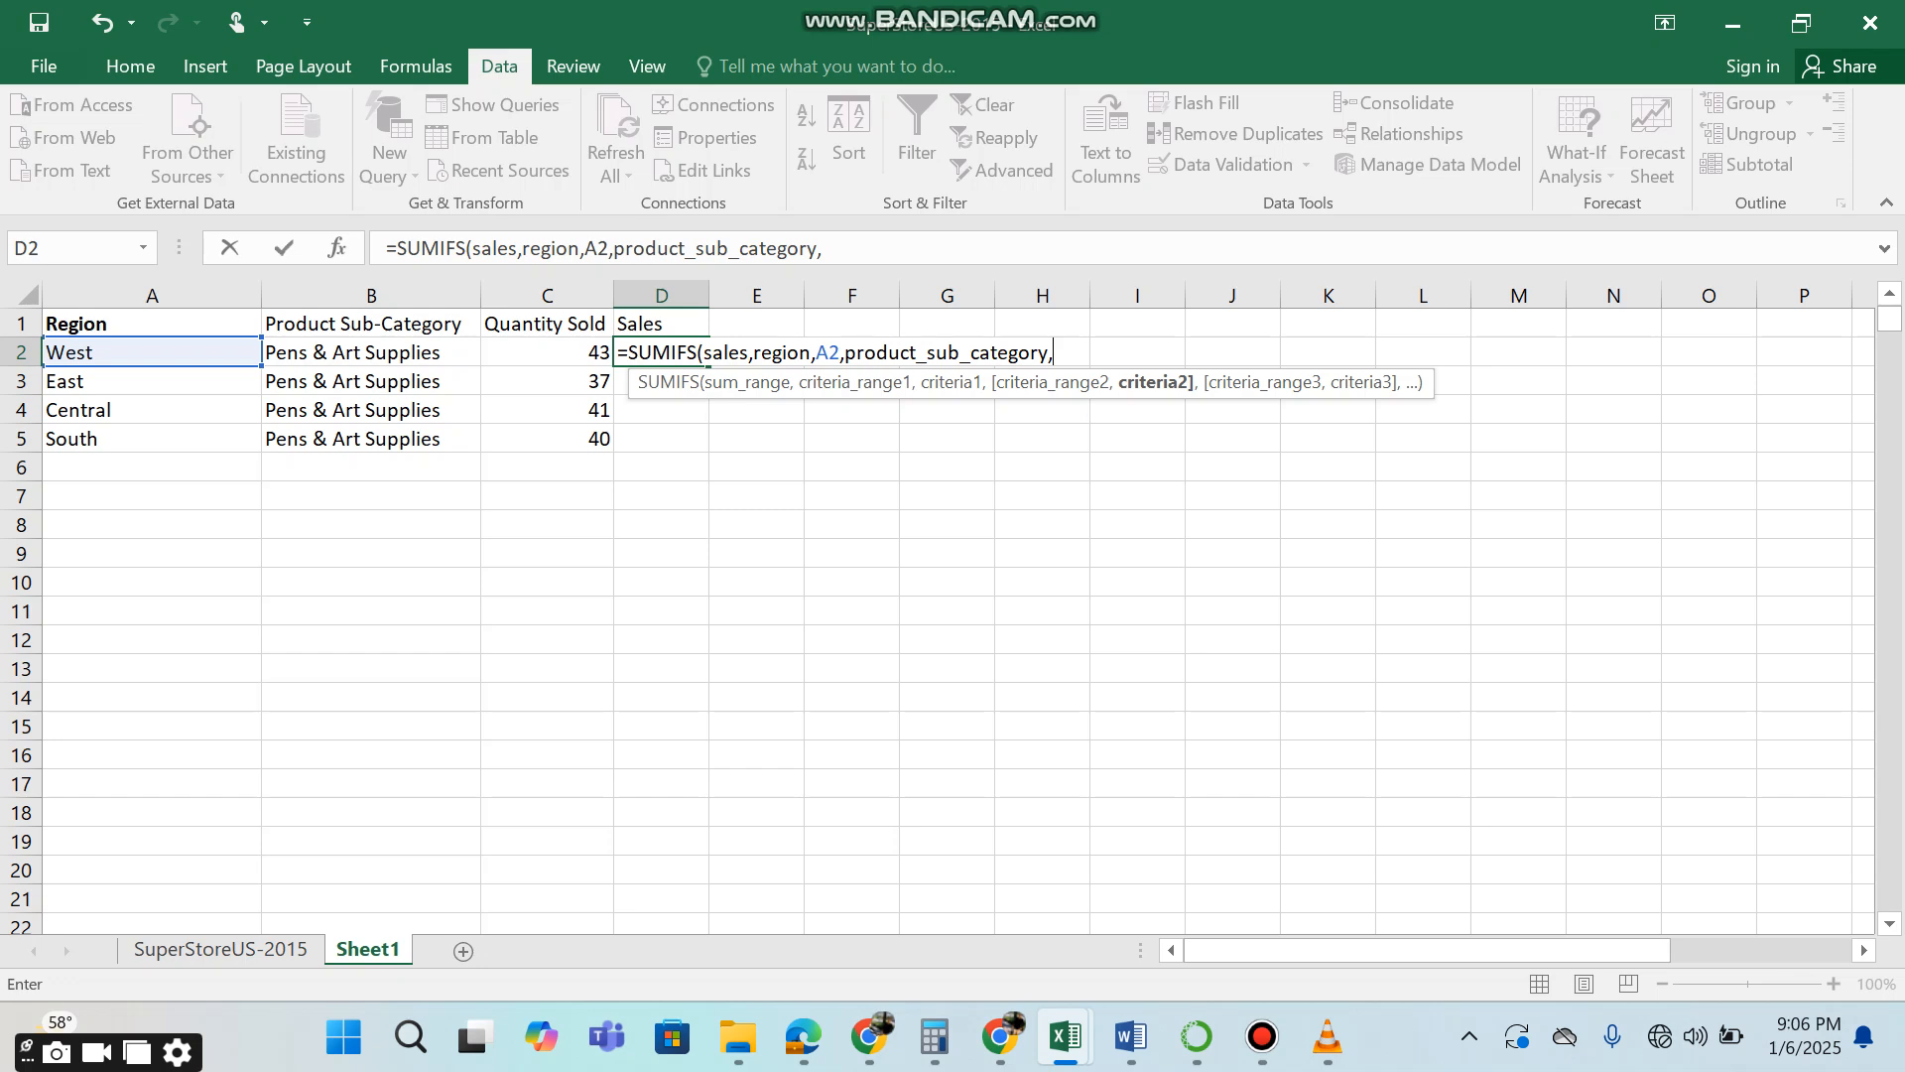
pyautogui.click(371, 352)
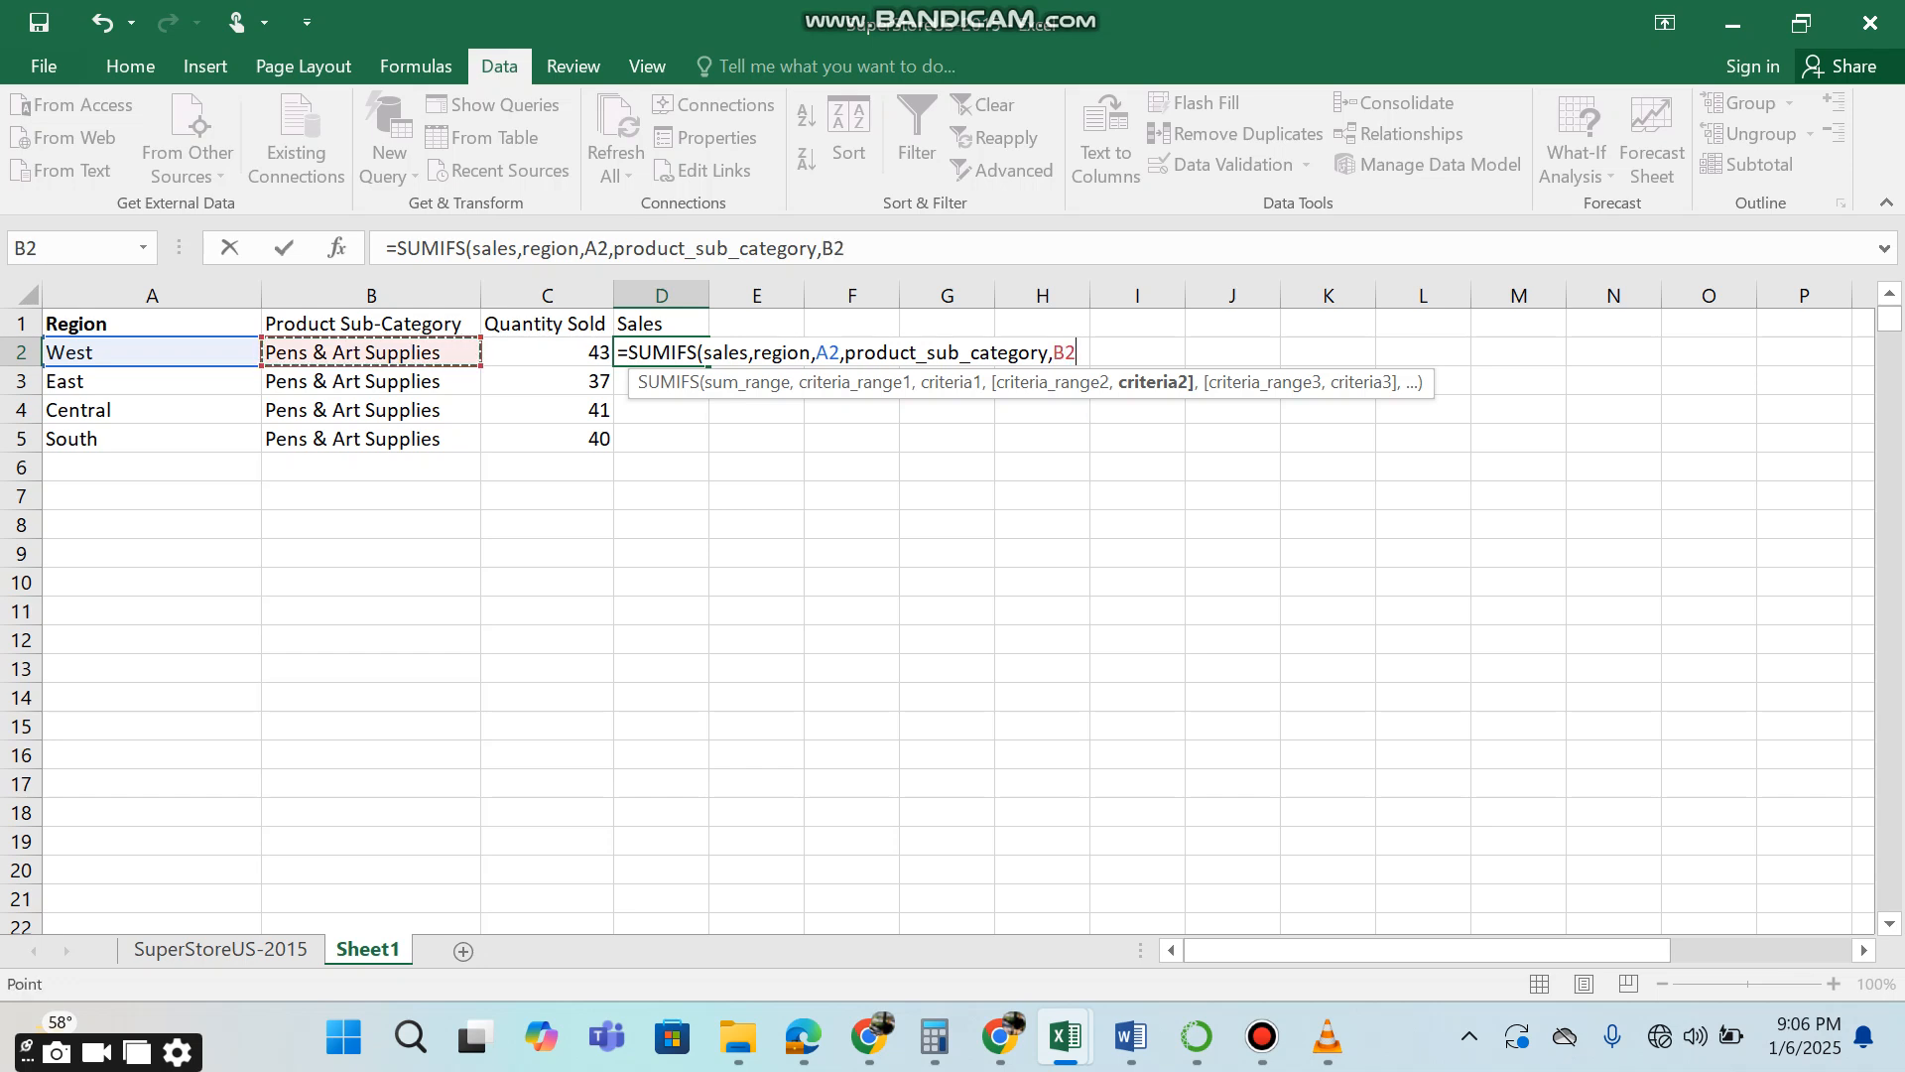
pyautogui.press('Return')
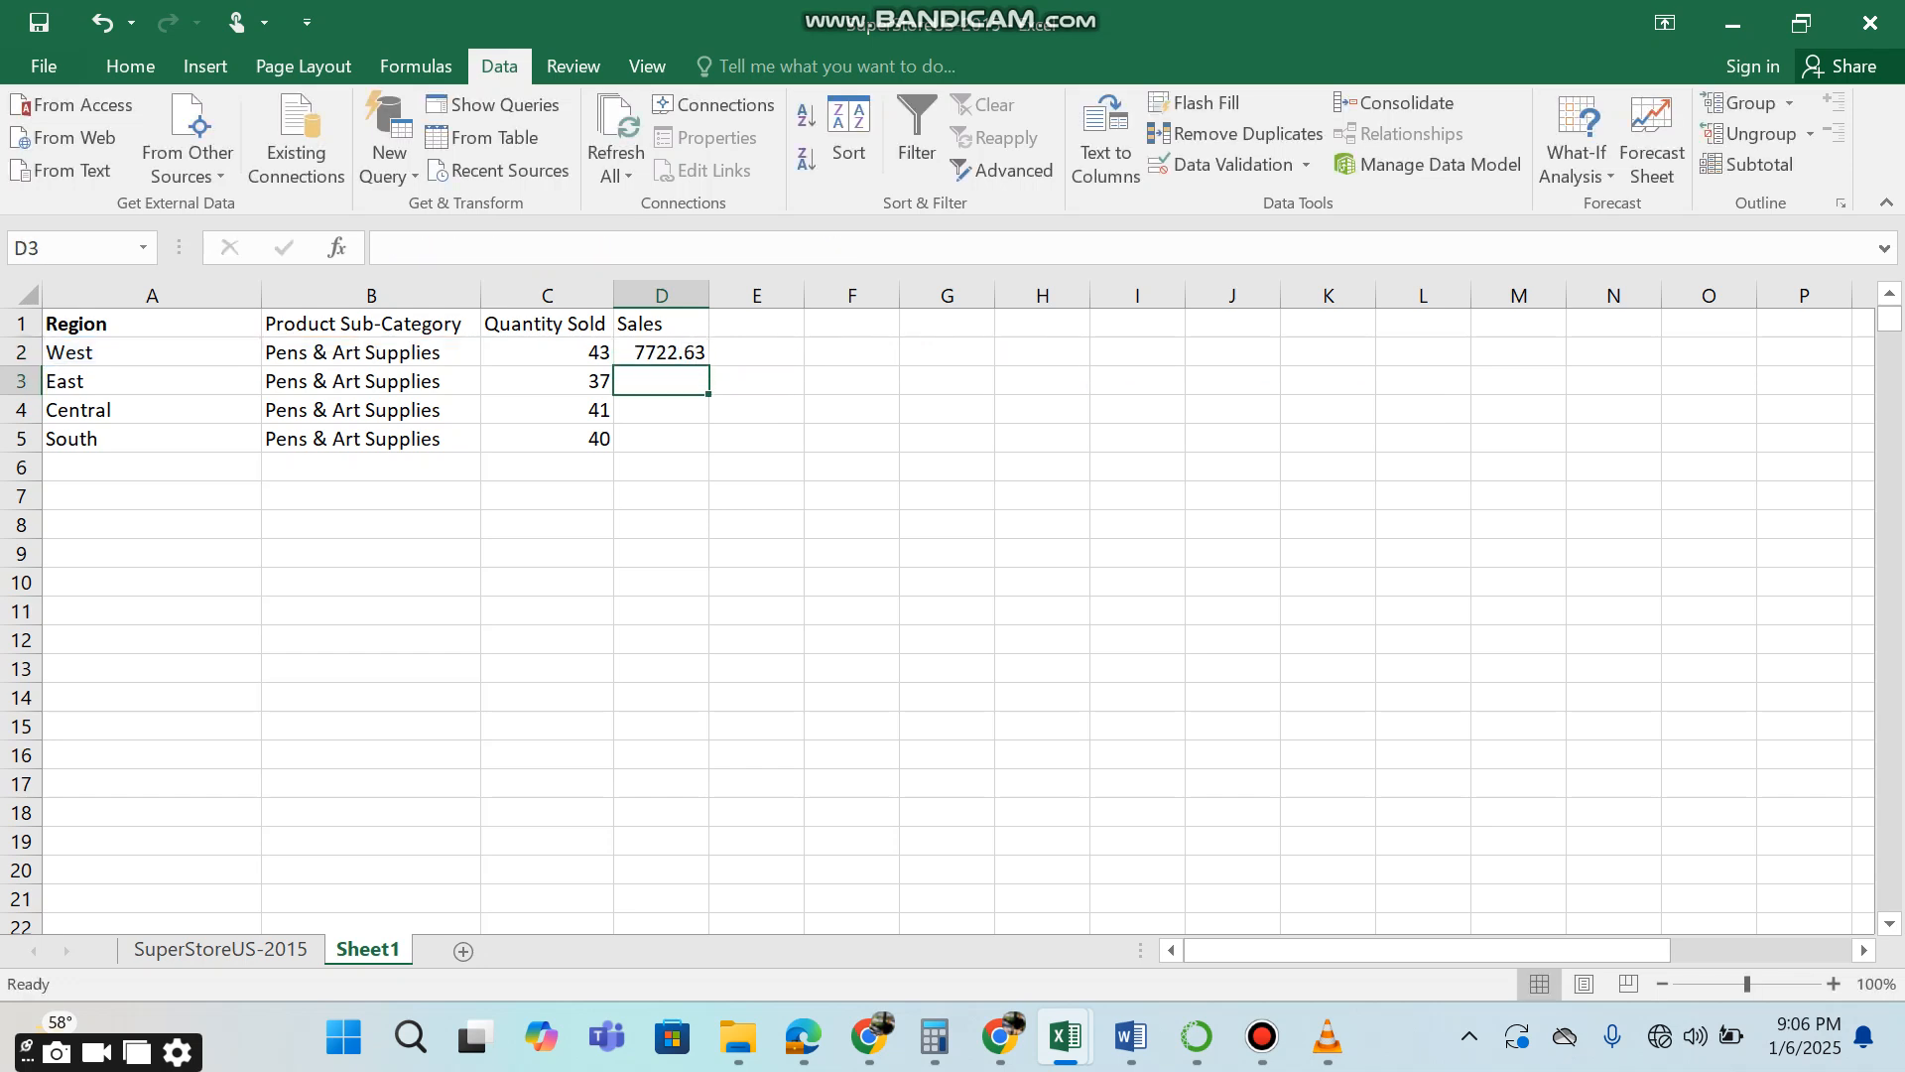
# Fill the SUMIFS formula from D2 down to D5 for the remaining regions.
pyautogui.click(662, 353)
pyautogui.doubleClick(708, 366)
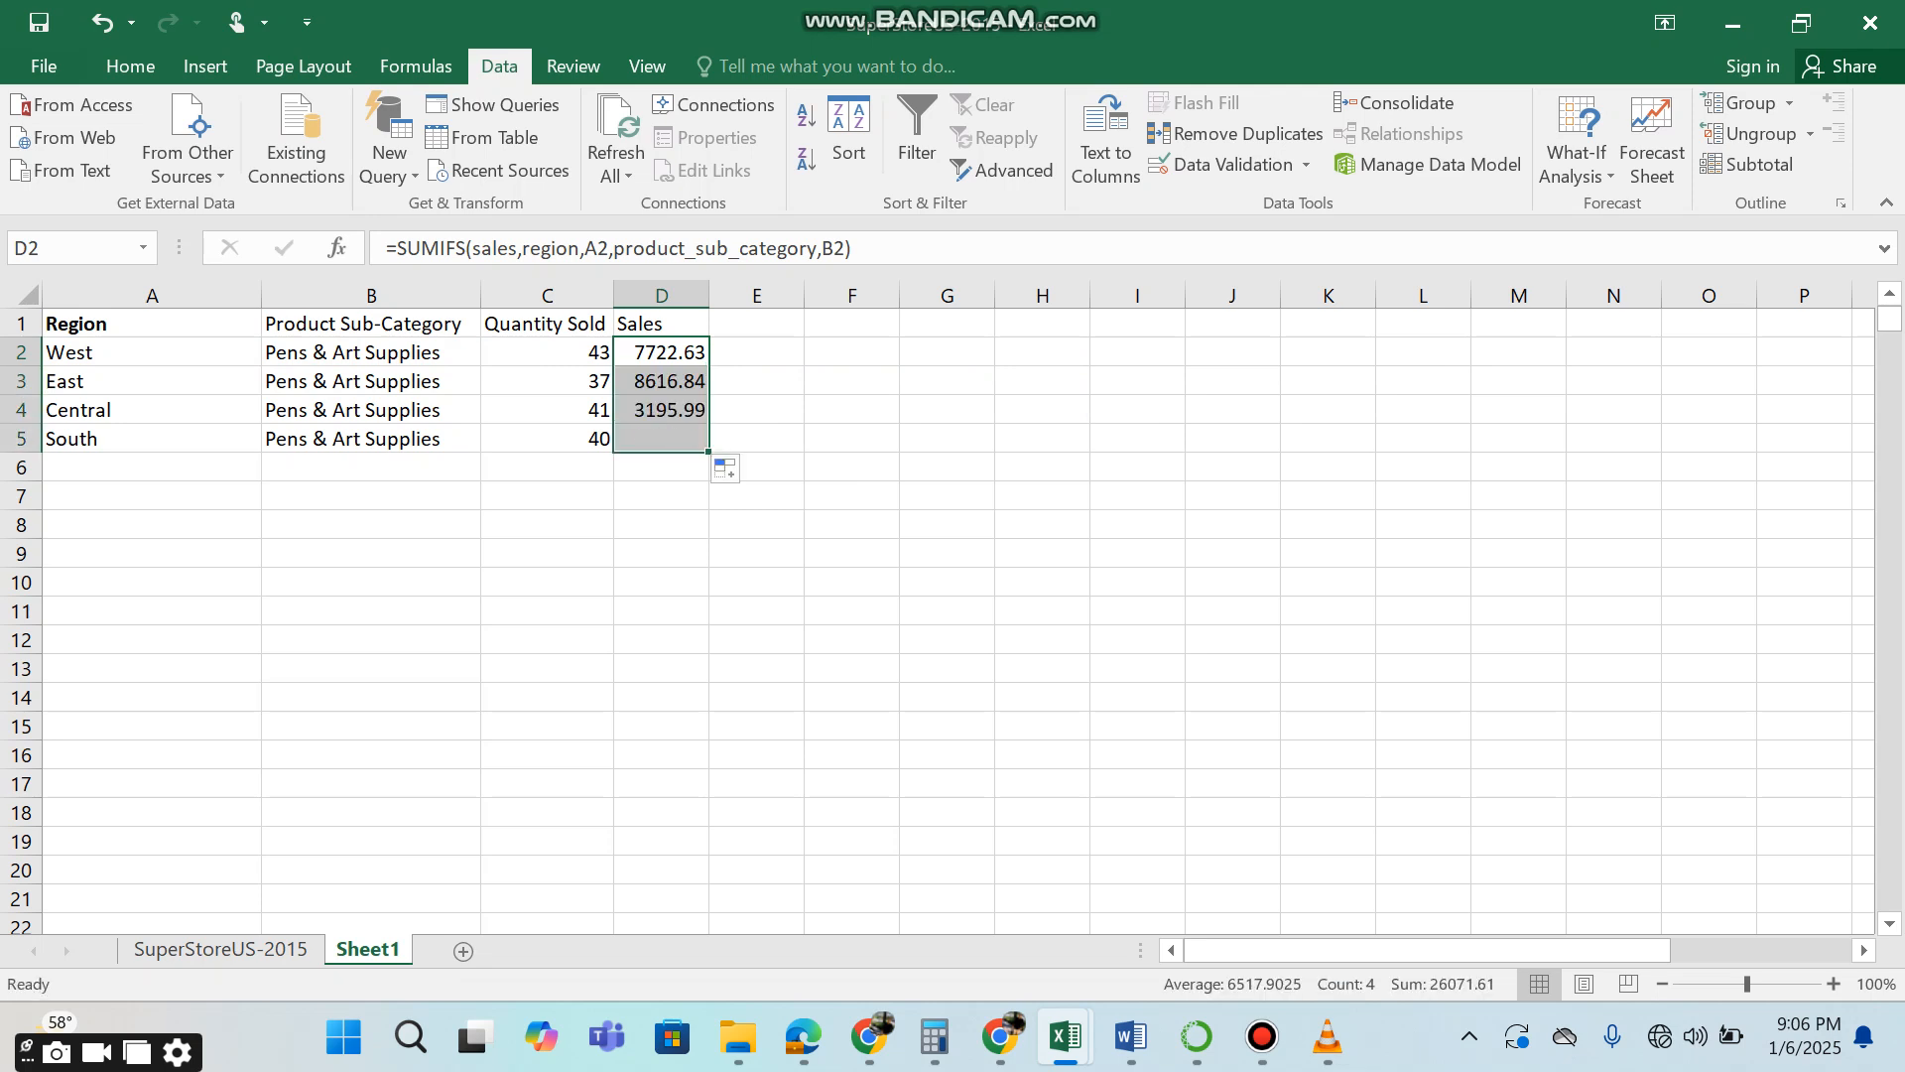
pyautogui.click(756, 439)
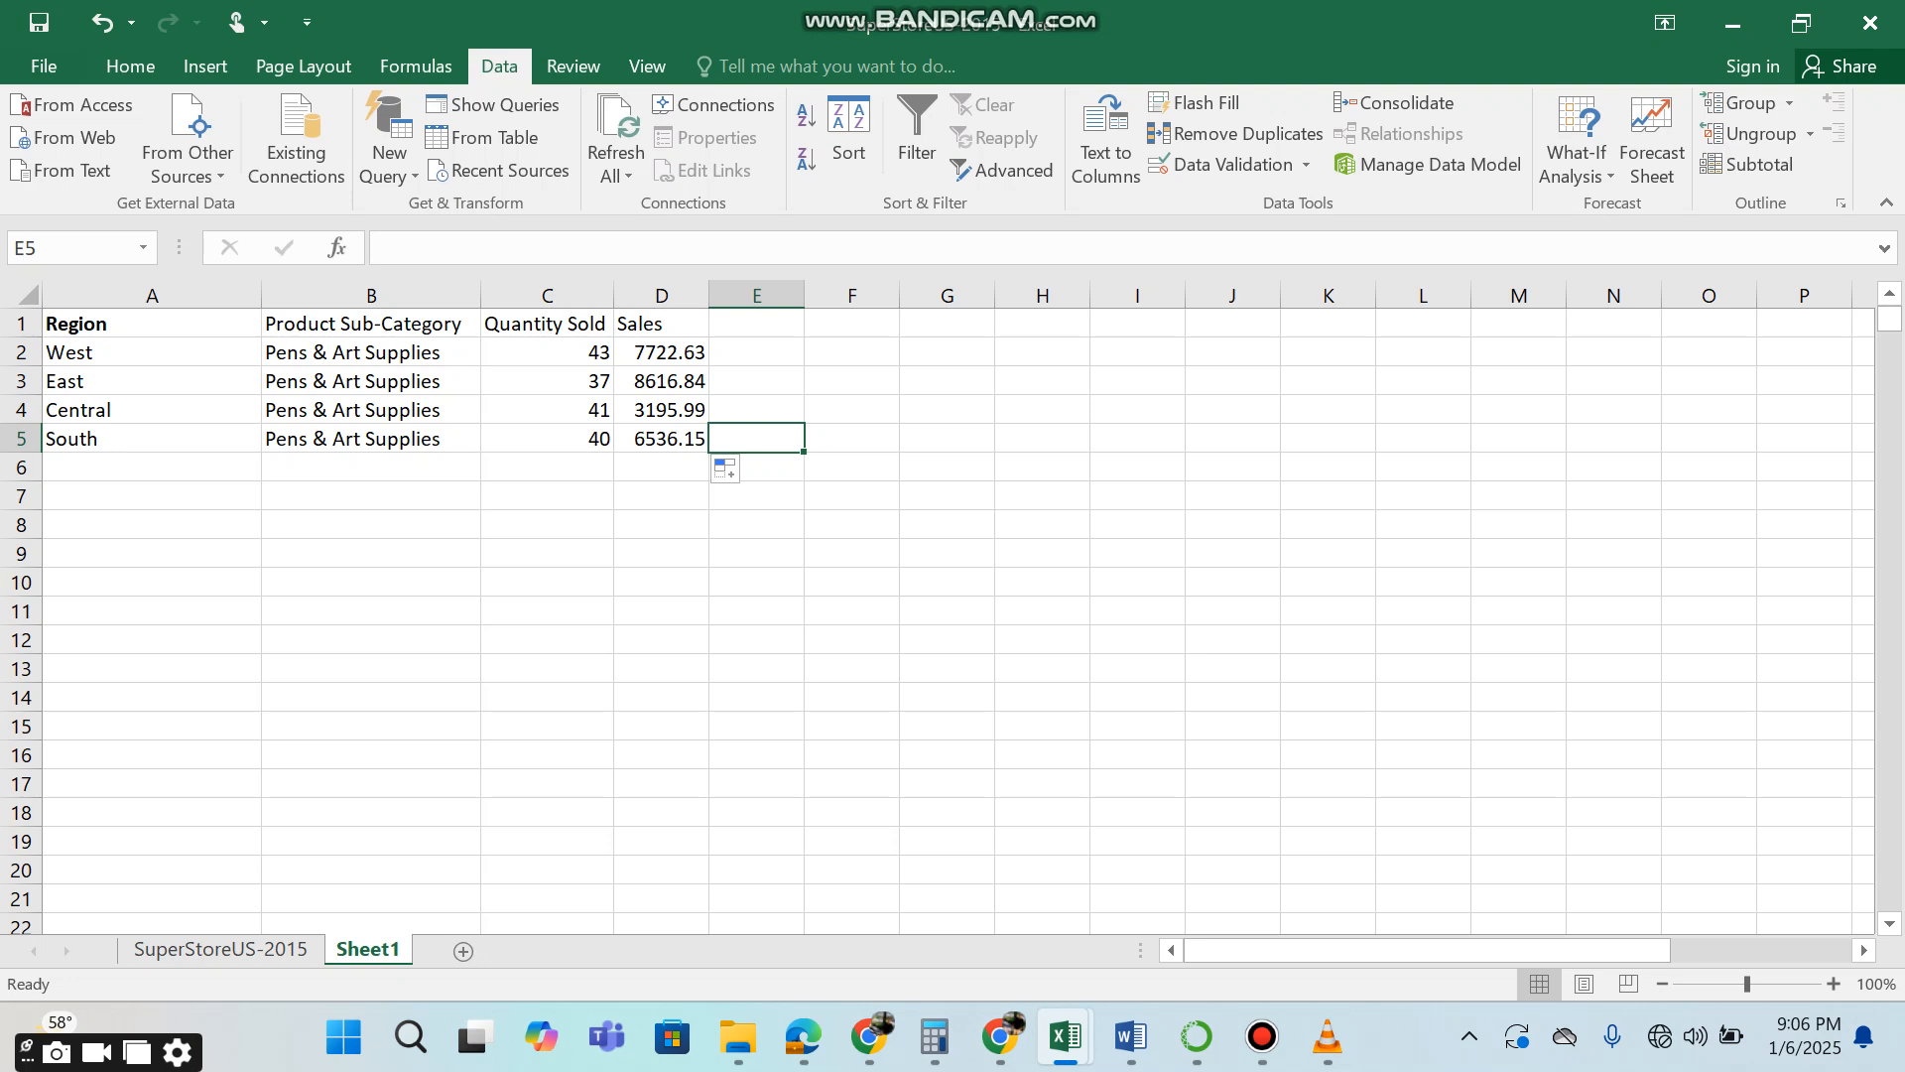
# Widen the Sales column D so its figures have more room.
pyautogui.click(546, 381)
pyautogui.click(662, 381)
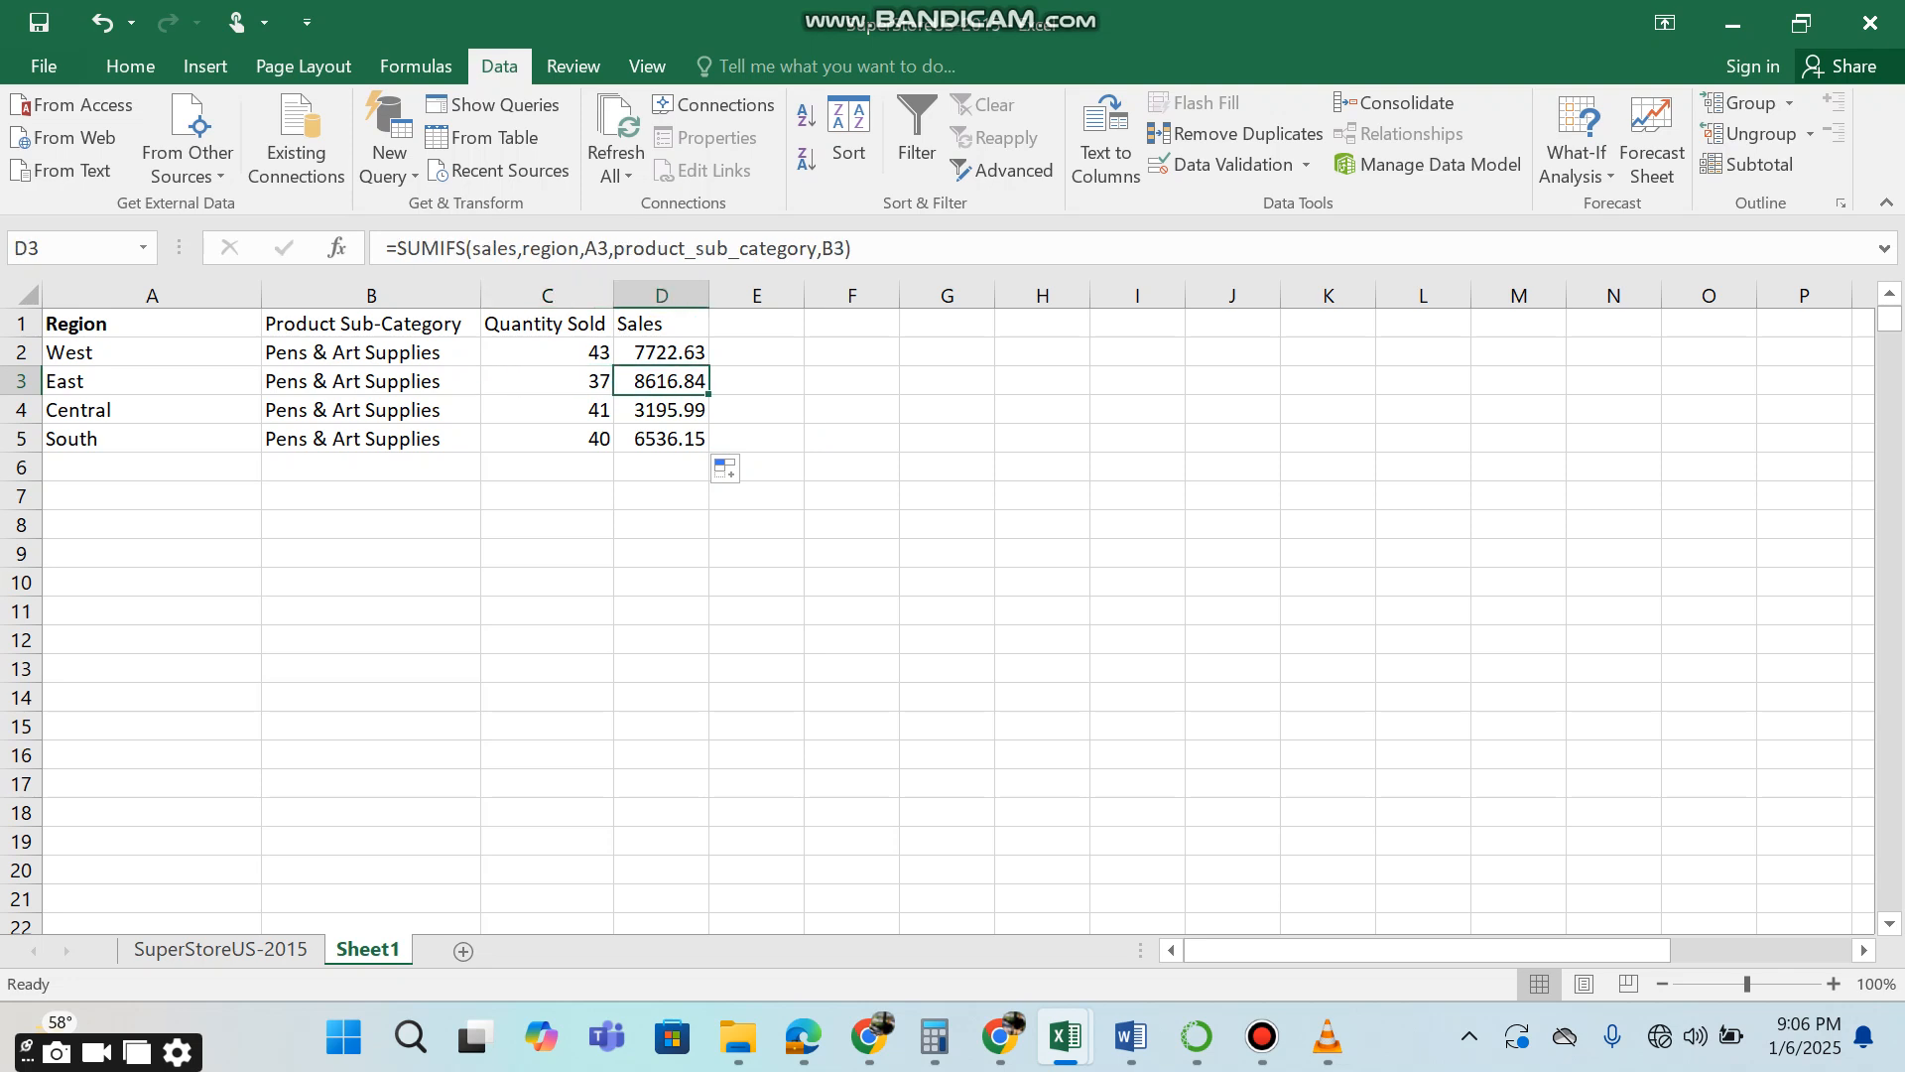
pyautogui.moveTo(709, 296); pyautogui.dragTo(782, 296)
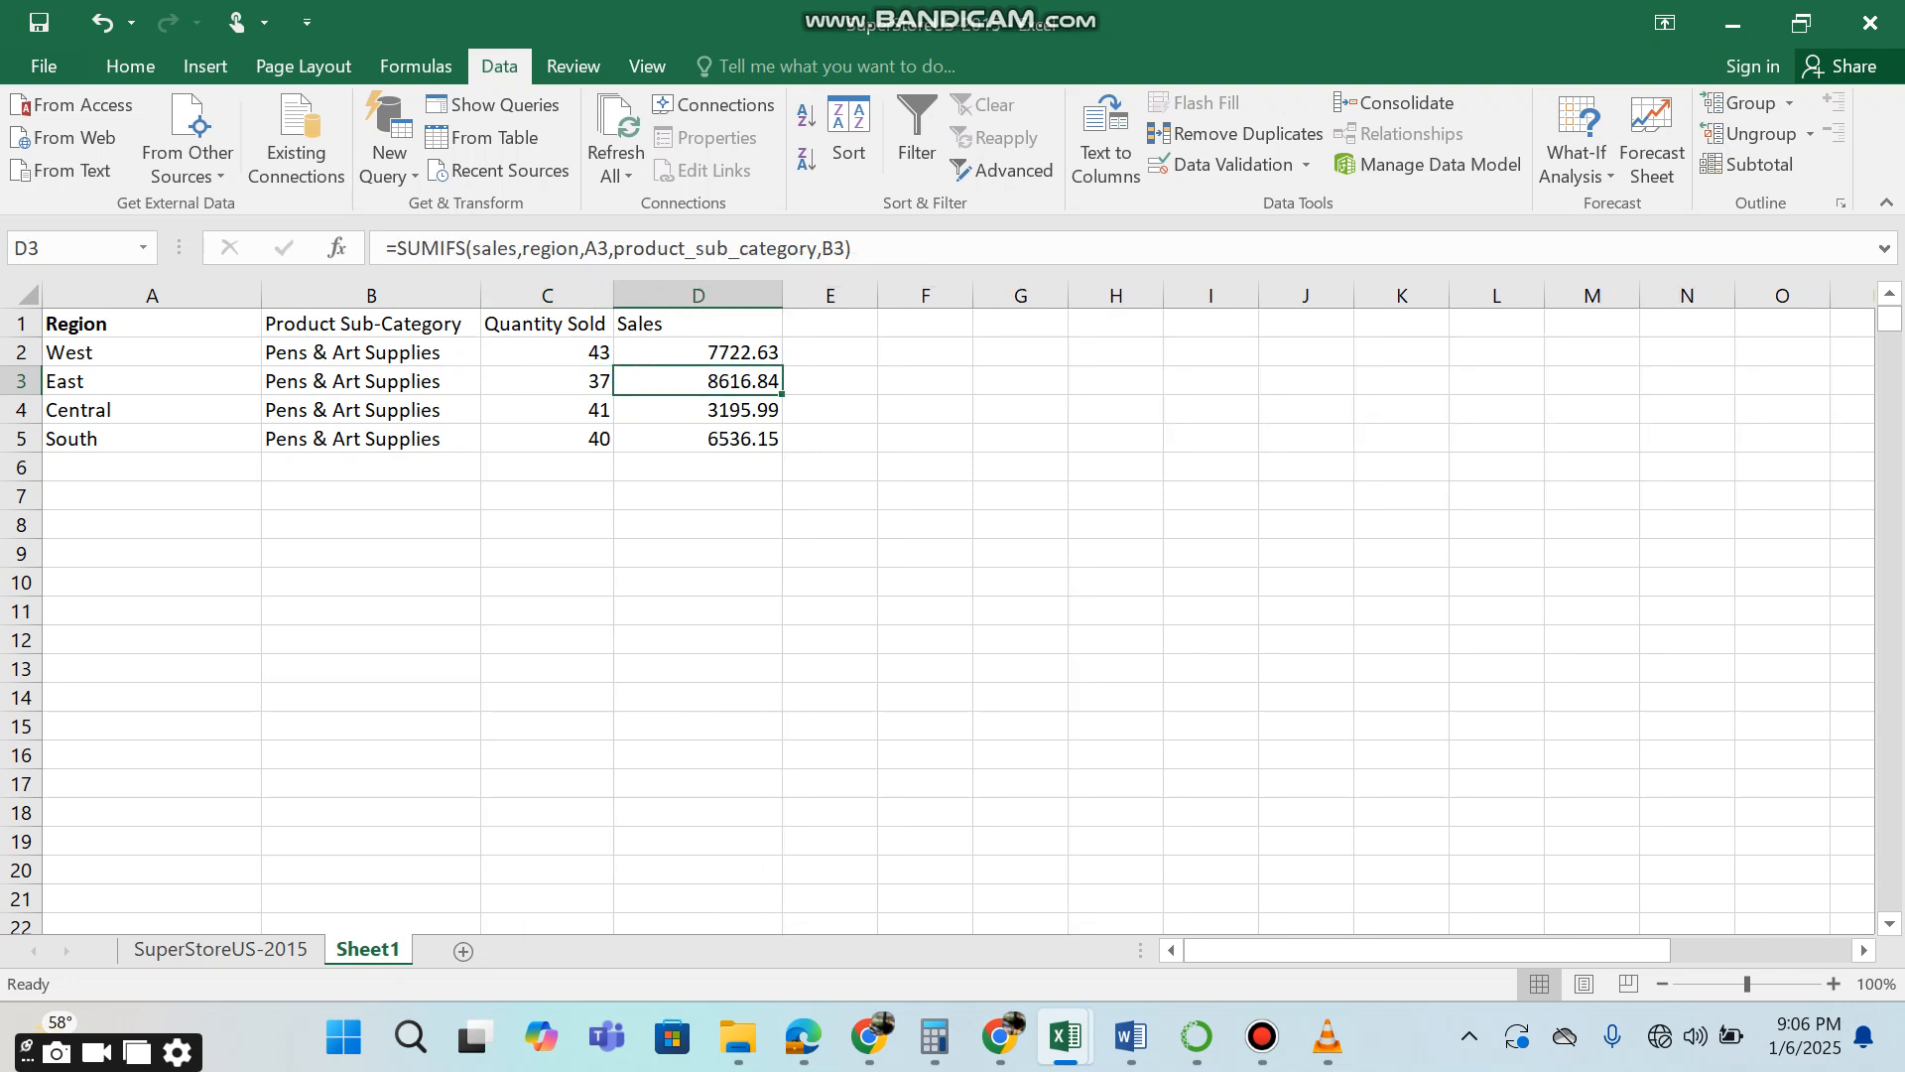
pyautogui.click(548, 410)
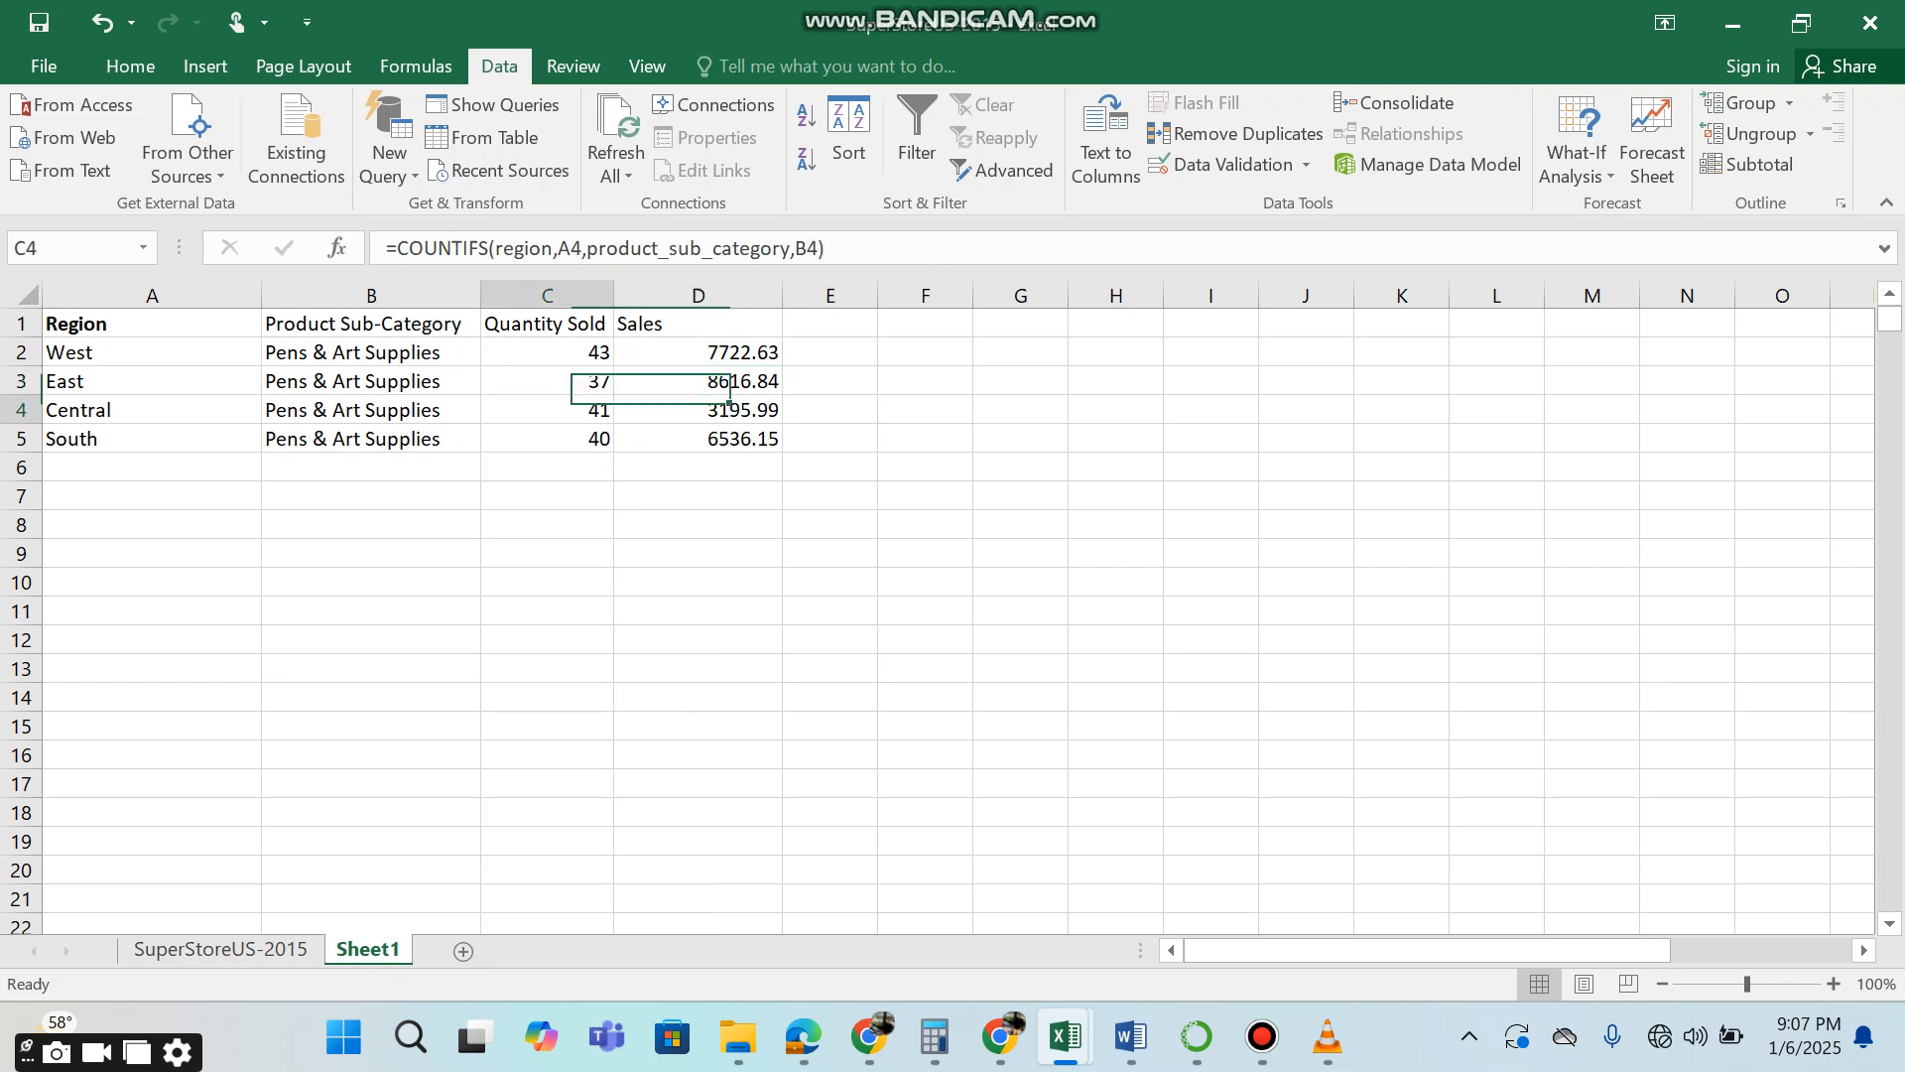
pyautogui.click(21, 410)
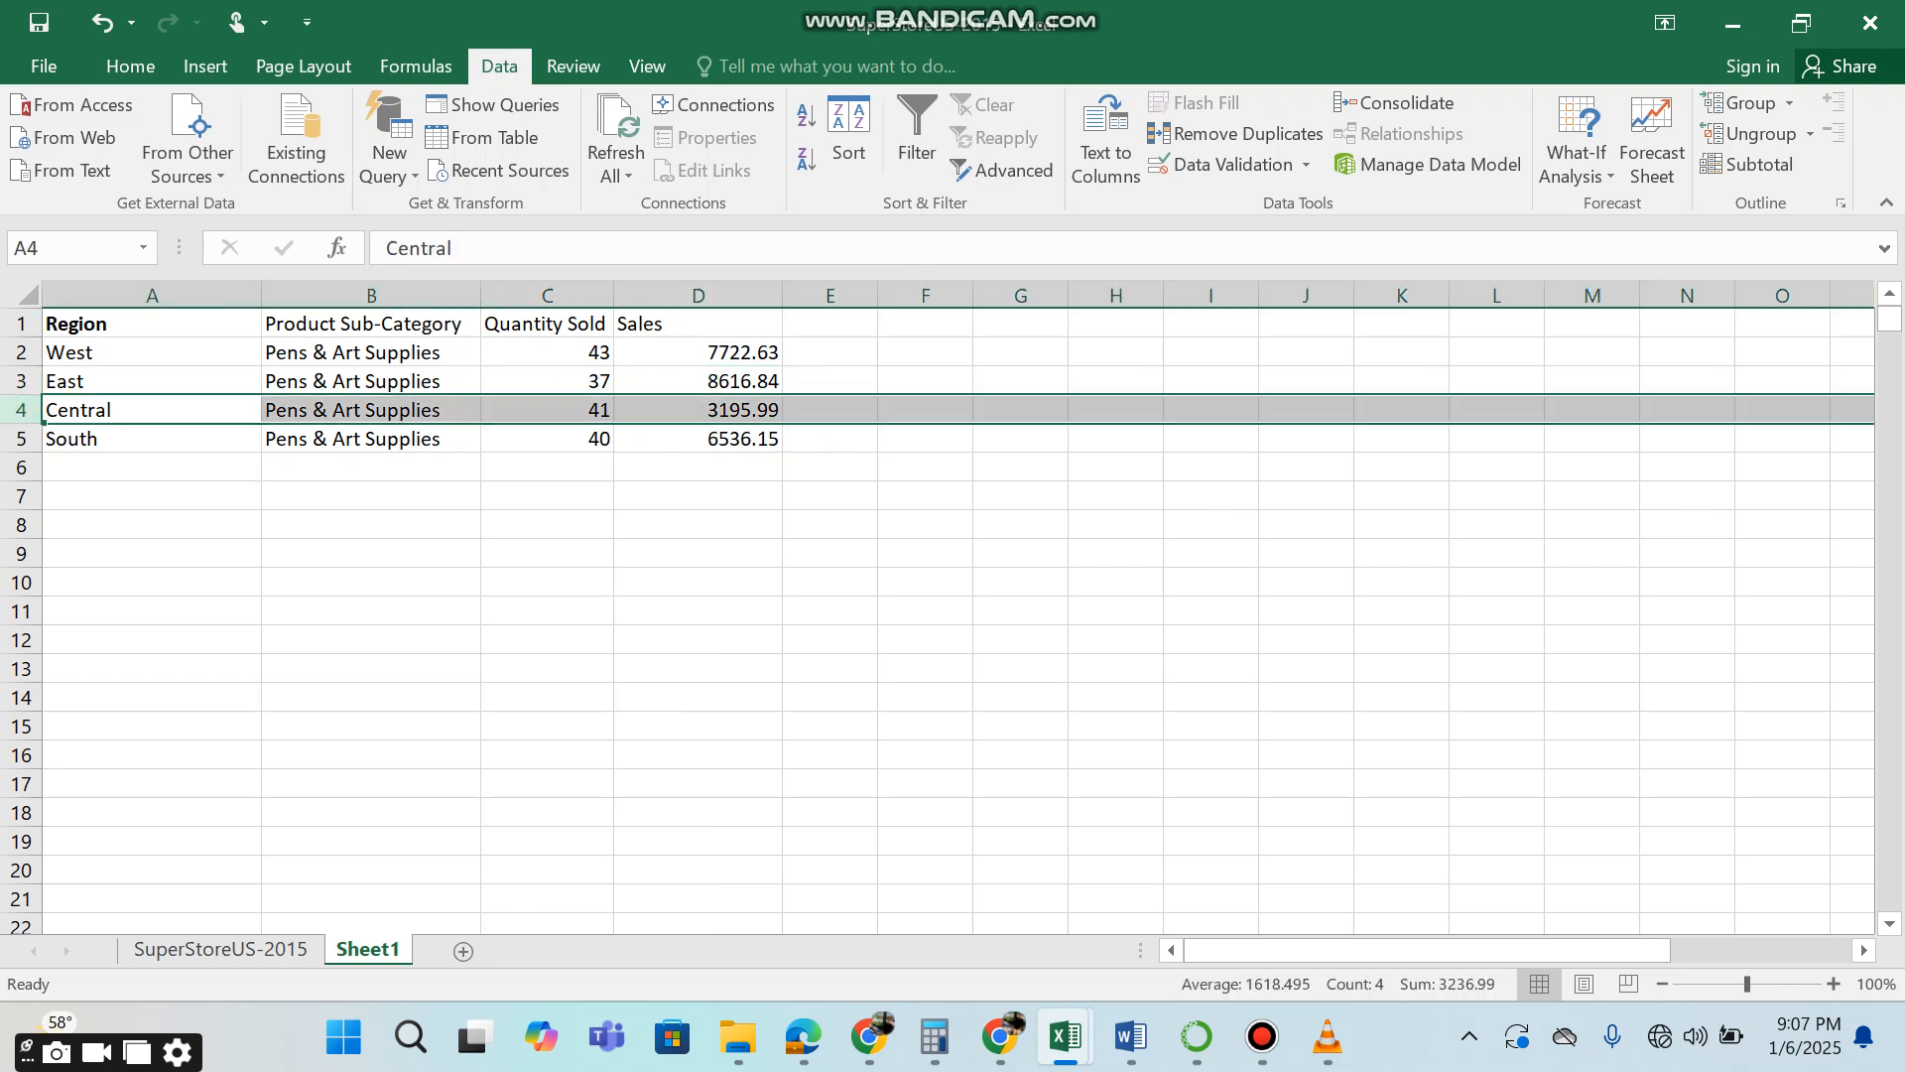
pyautogui.click(548, 409)
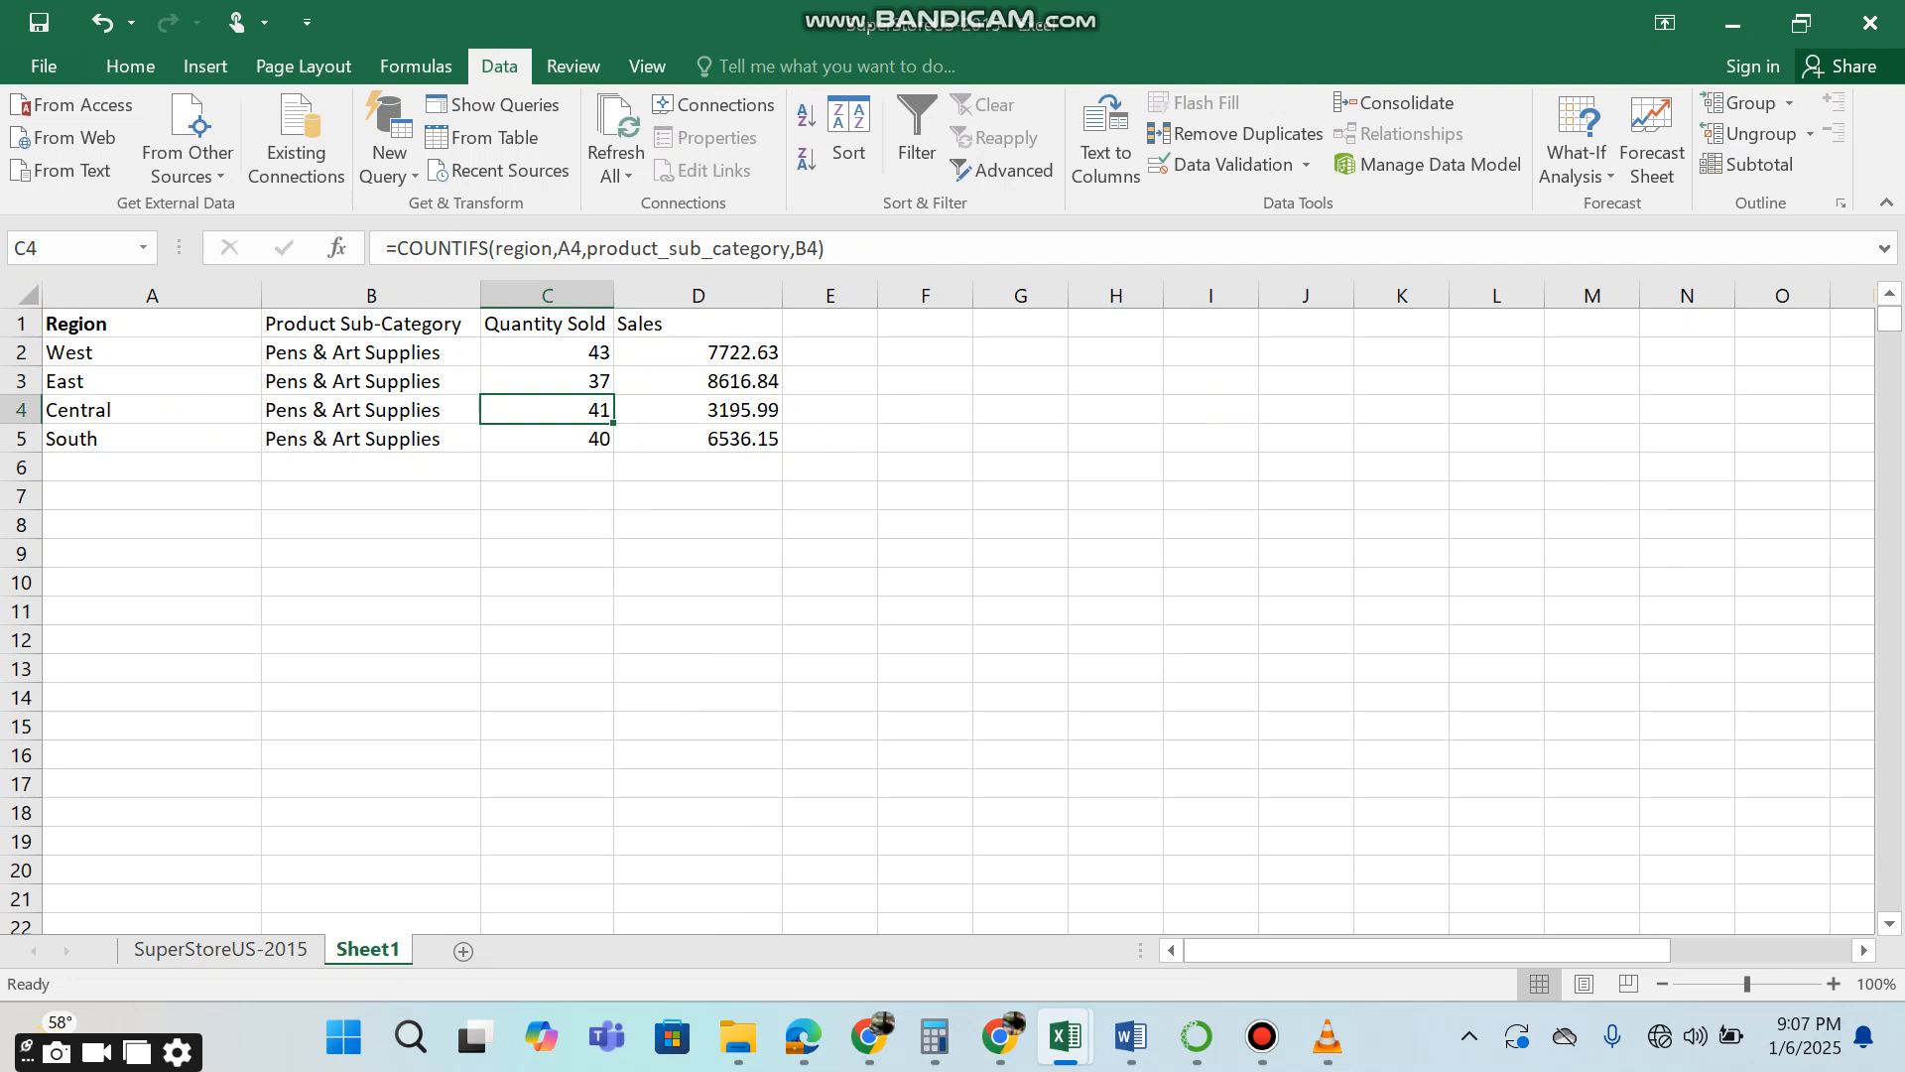
pyautogui.click(698, 410)
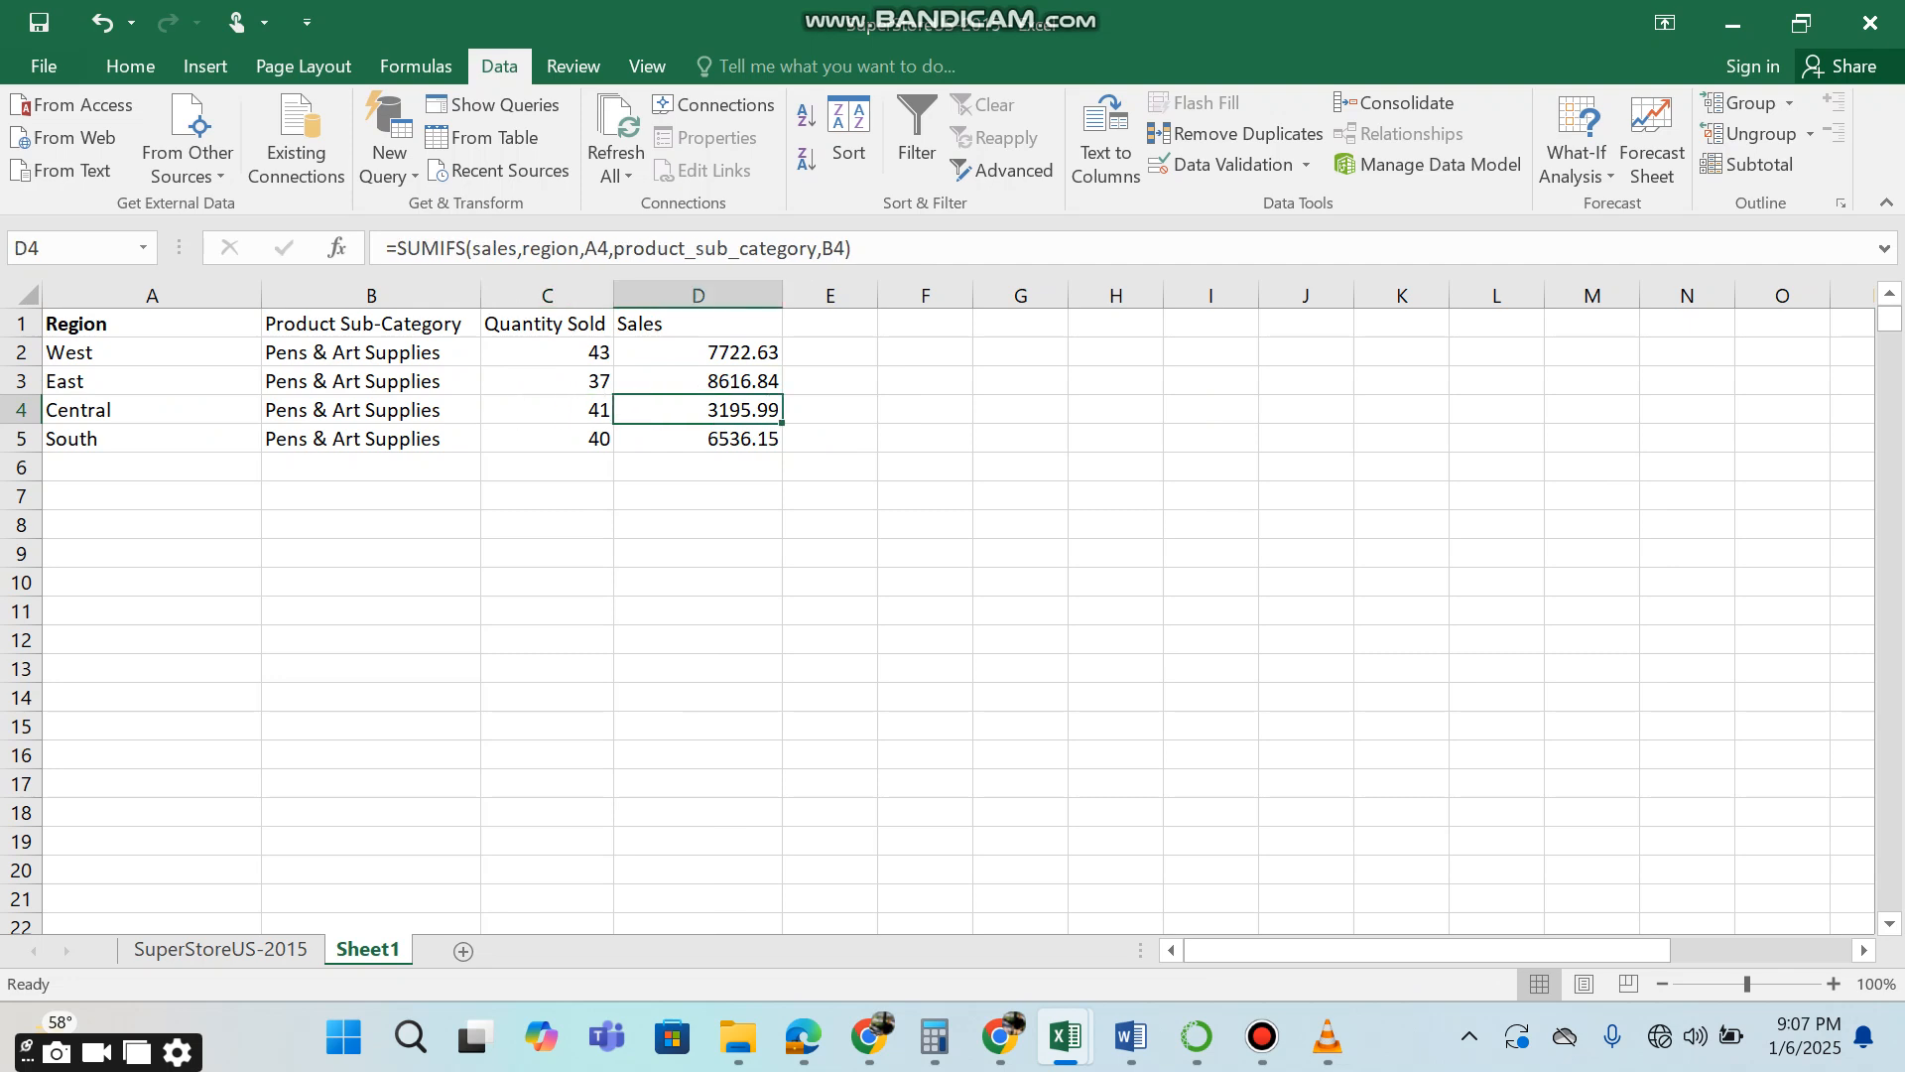